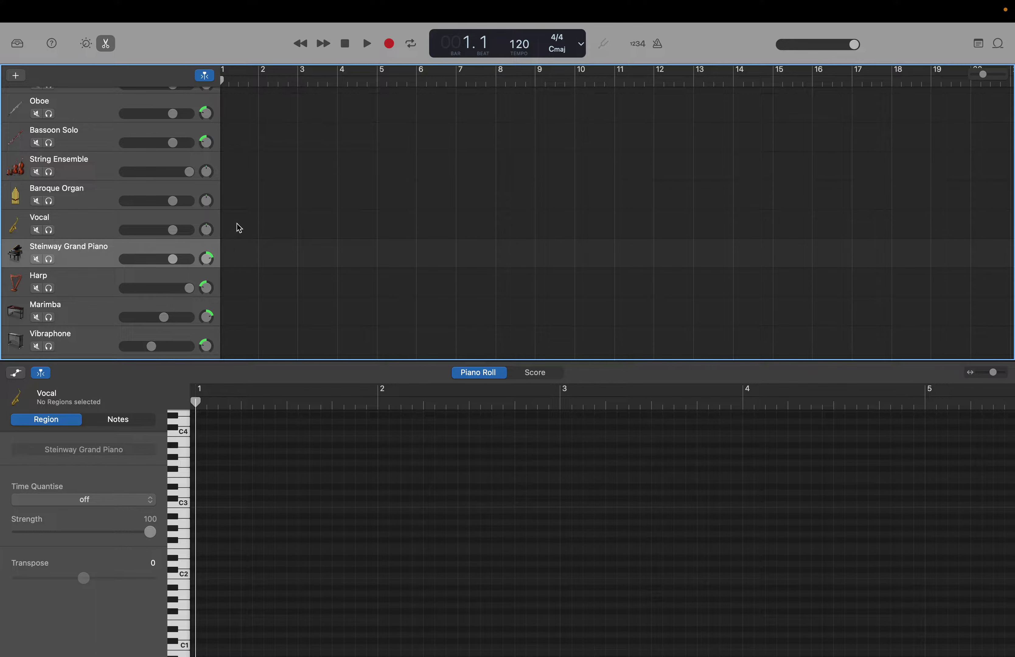
click(205, 219)
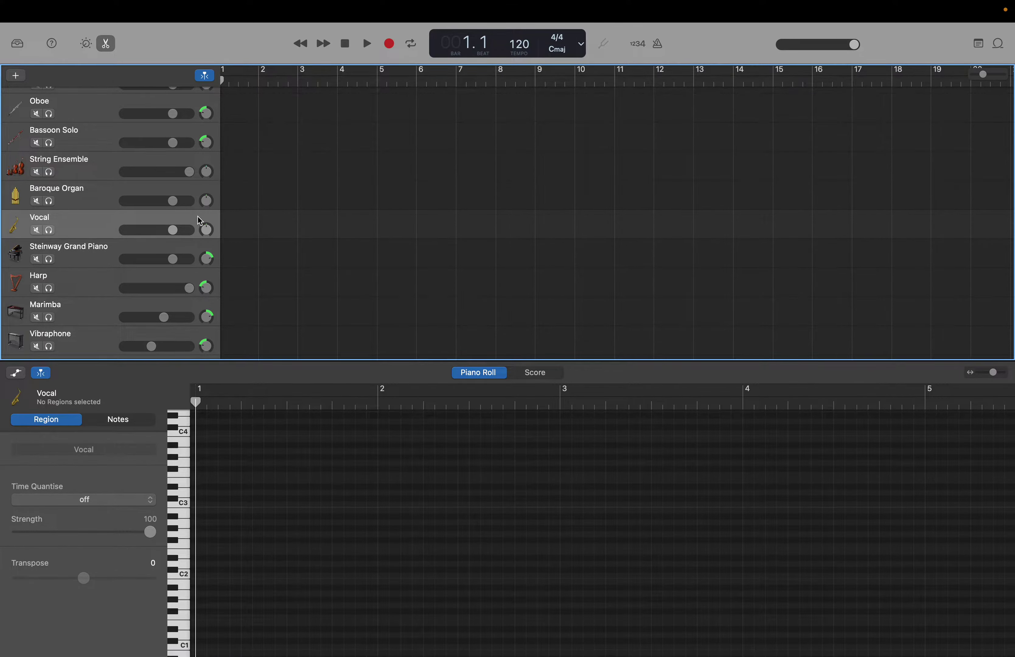
click(193, 250)
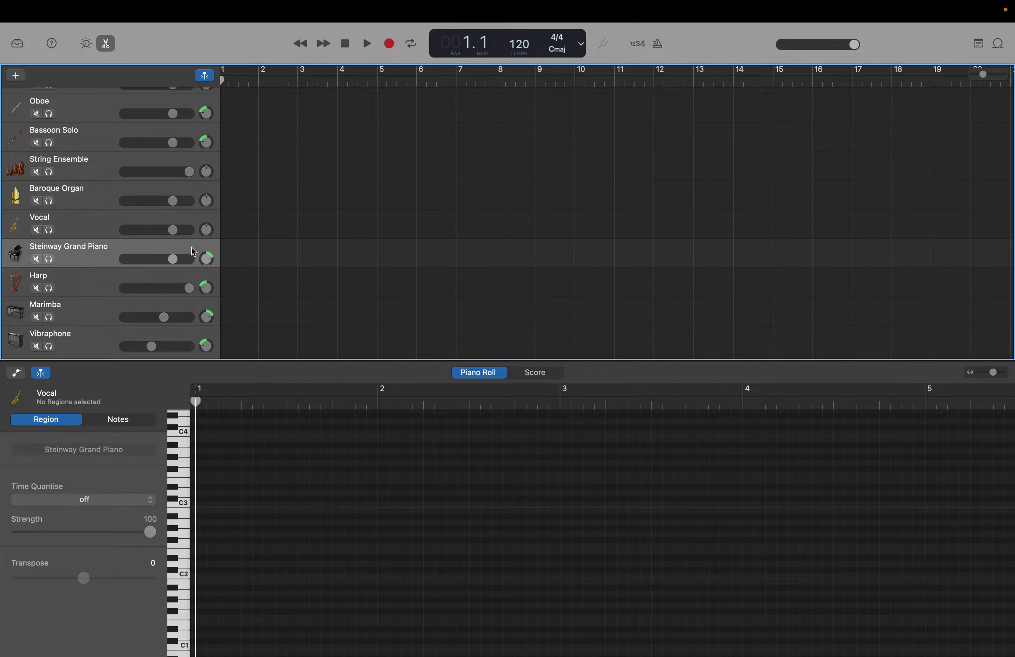
click(196, 226)
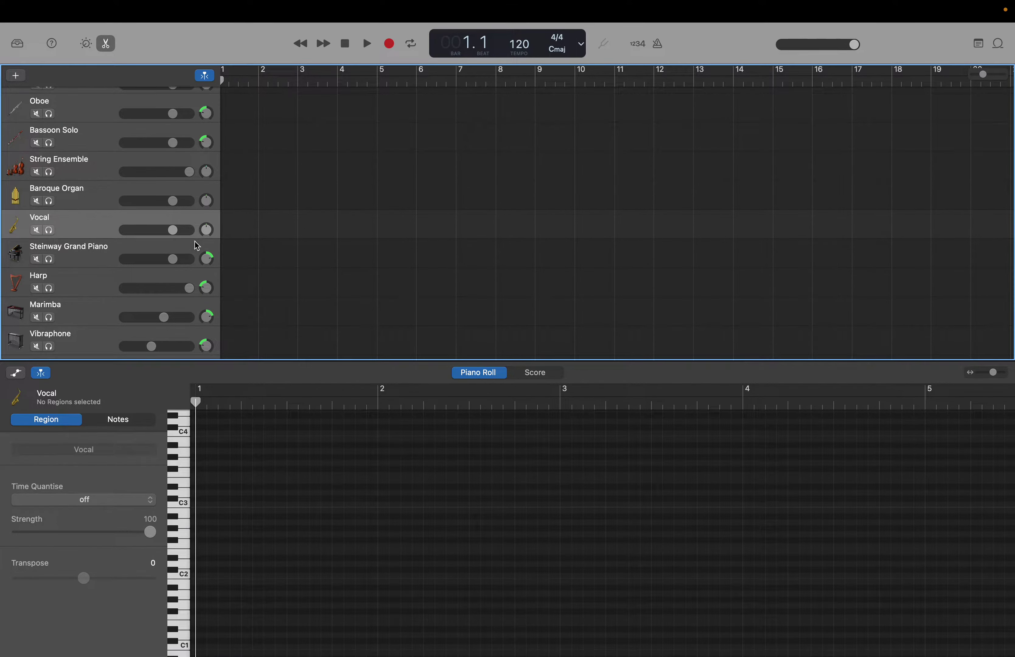
click(196, 246)
click(199, 226)
click(197, 245)
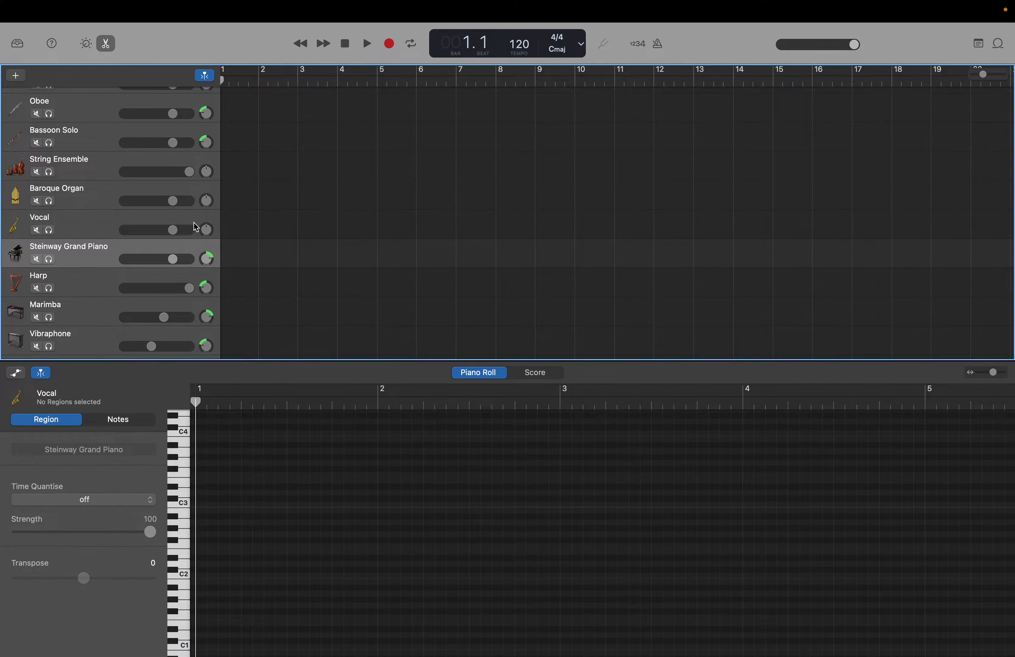
click(196, 226)
click(196, 244)
click(195, 225)
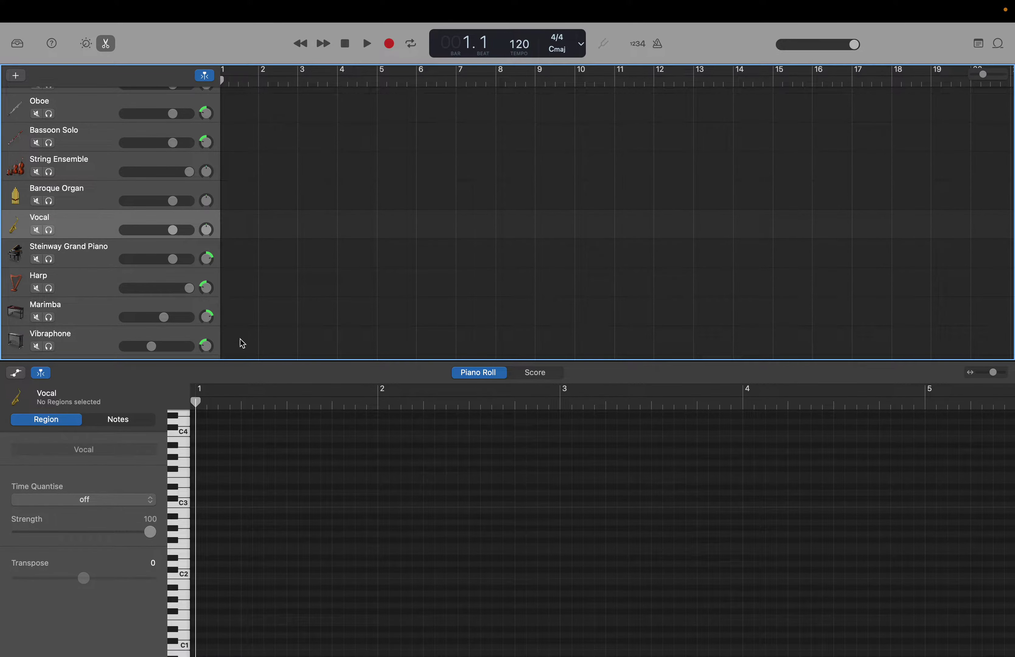
scroll(245, 387, up, 5)
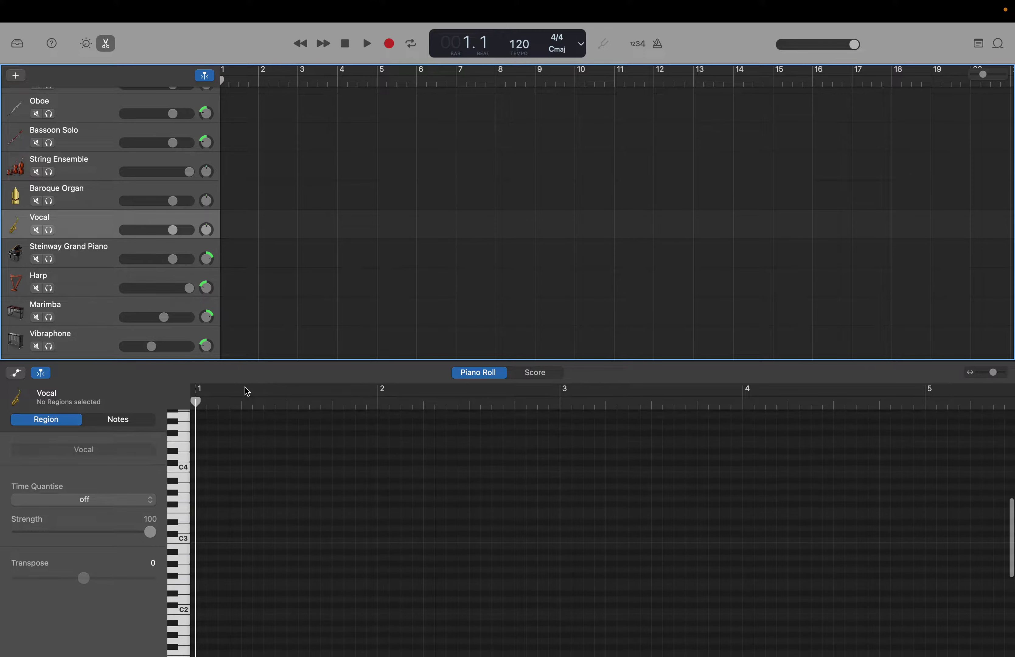
scroll(245, 387, up, 3)
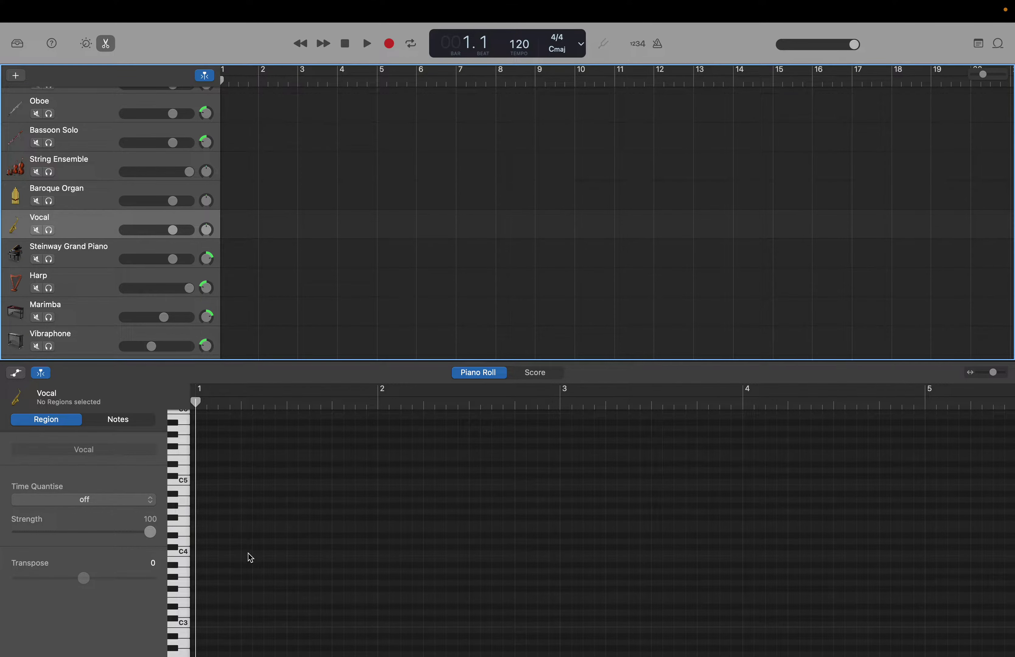
Step: On the Steinway Grand Piano track, audition low keys and create a one-bar C1 note starting at bar 2
click(99, 259)
scroll(209, 588, down, 6)
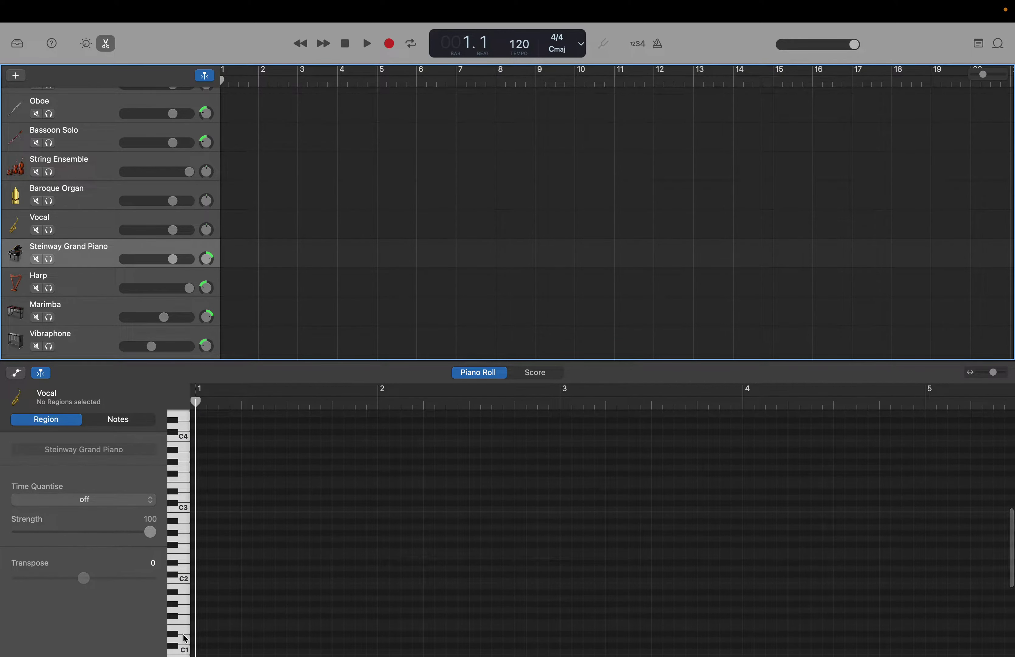
click(184, 646)
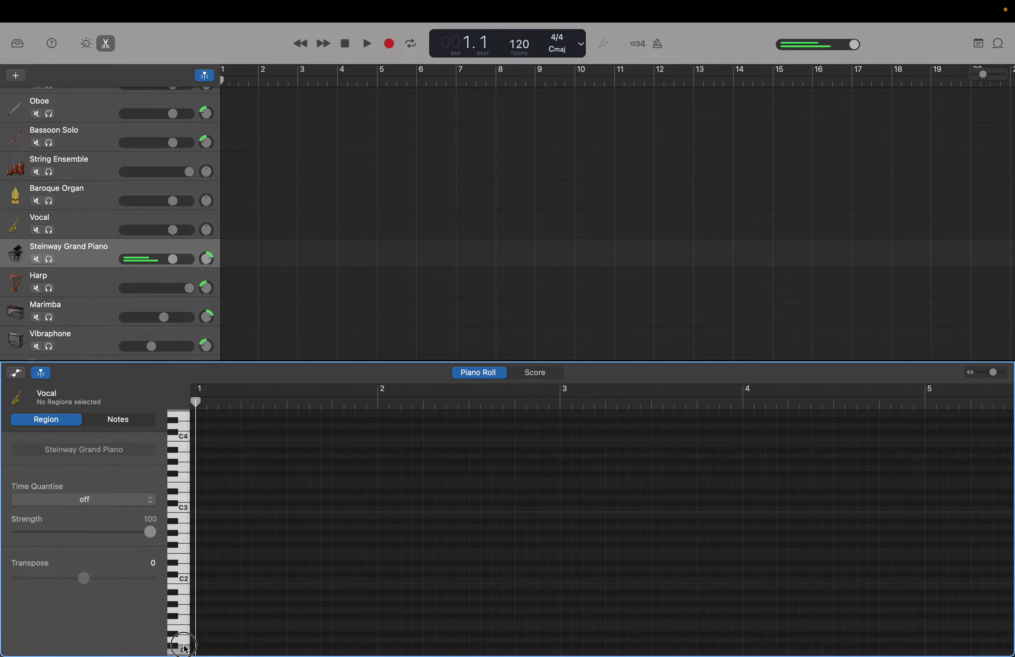
click(185, 587)
scroll(182, 602, down, 2)
click(179, 607)
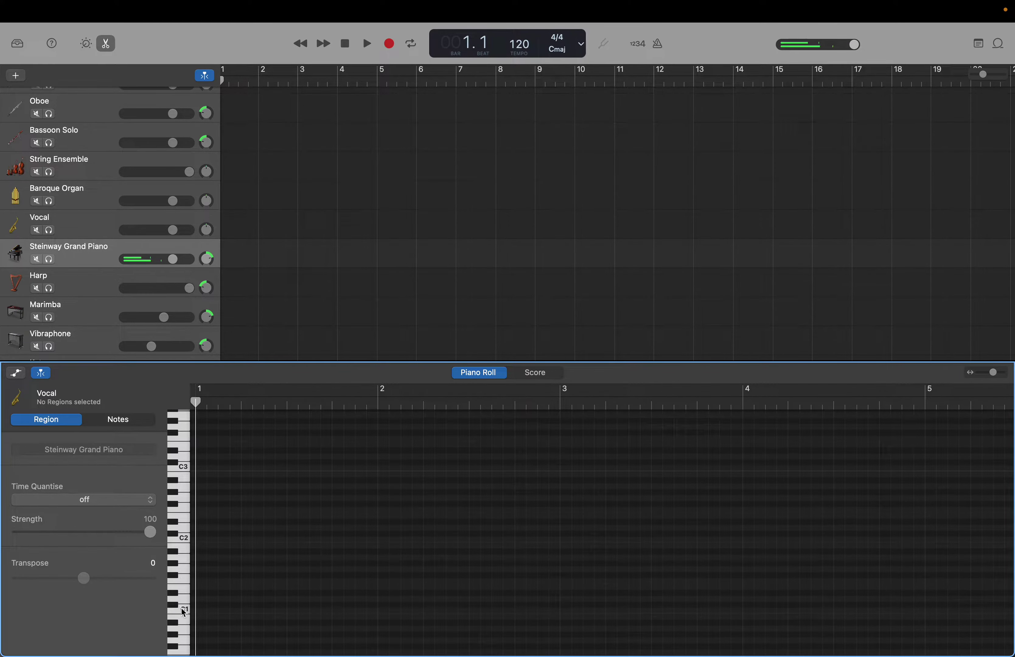
click(183, 614)
right_click(385, 613)
click(393, 613)
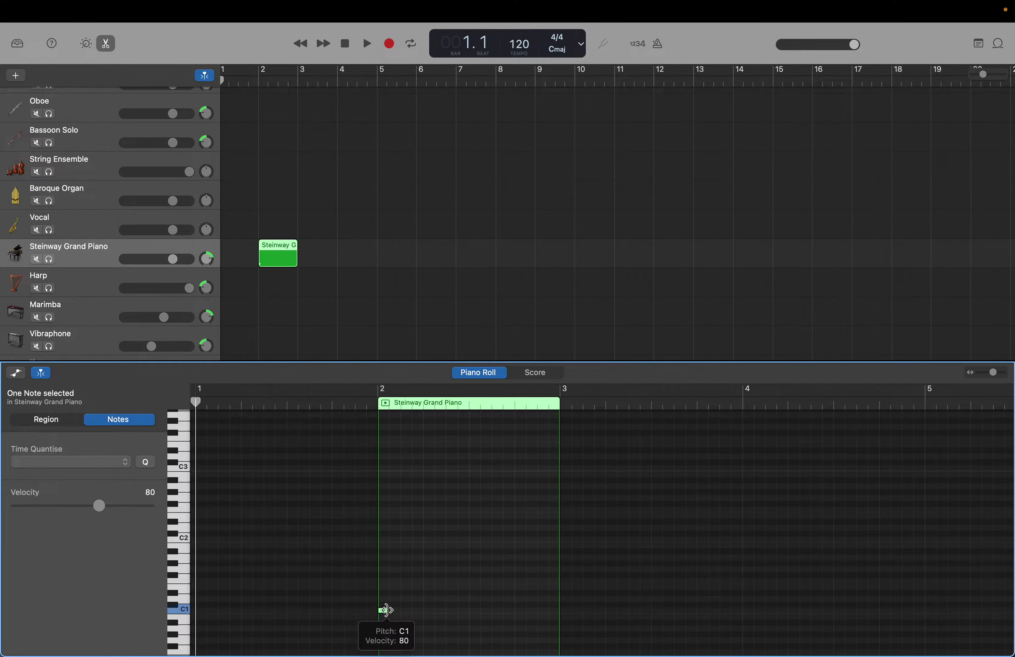
Step: Add one-bar G3 and E3 notes at bar 2 of the Steinway Grand Piano region
scroll(404, 567, up, 3)
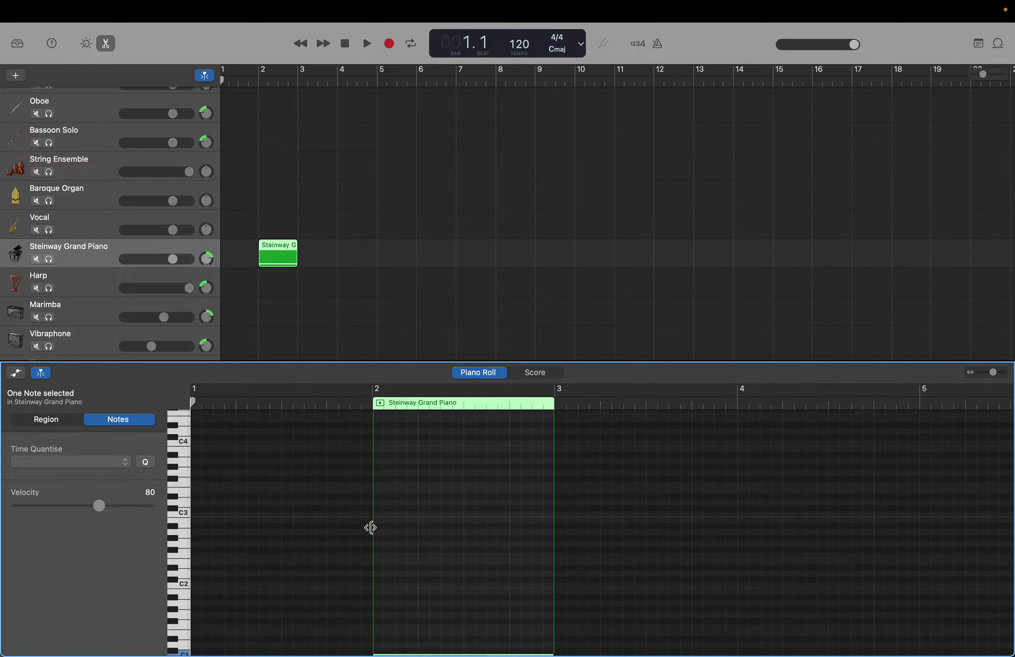
scroll(370, 531, up, 2)
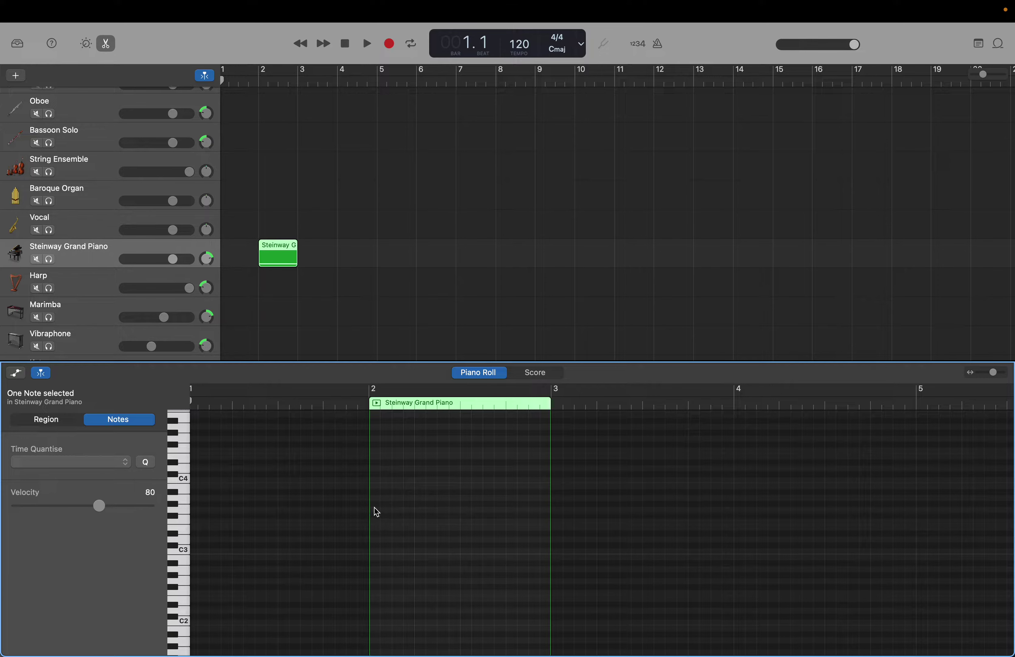
right_click(376, 512)
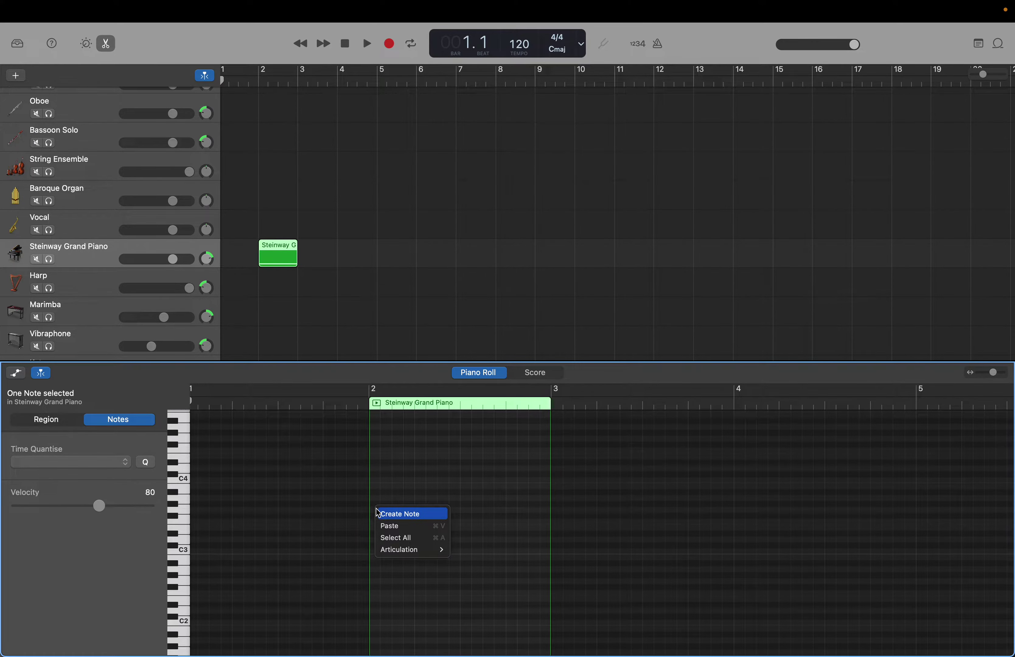
click(378, 512)
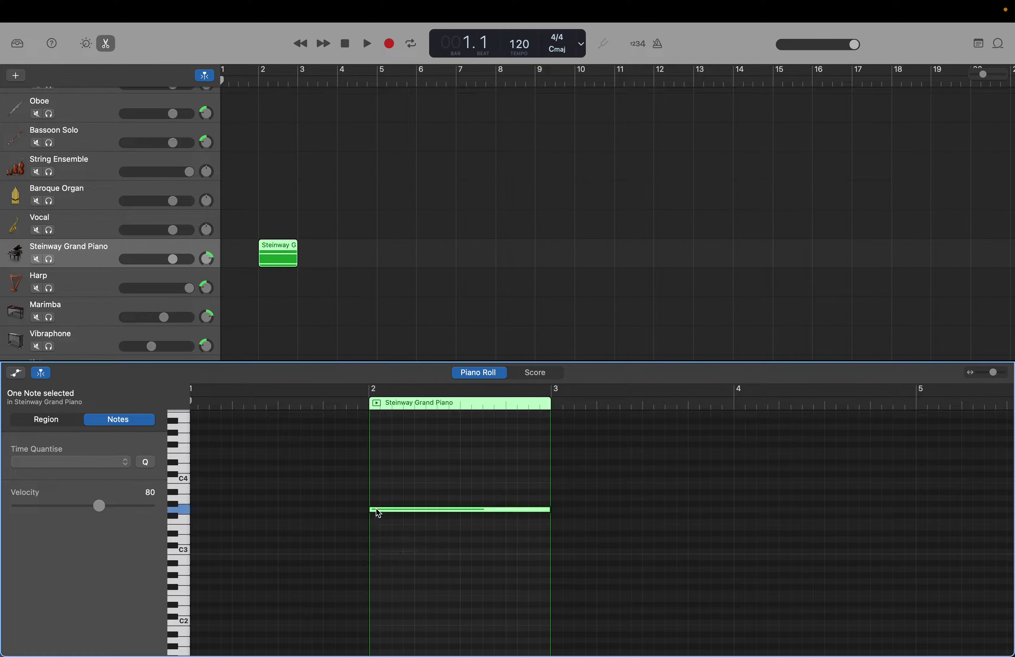
click(375, 527)
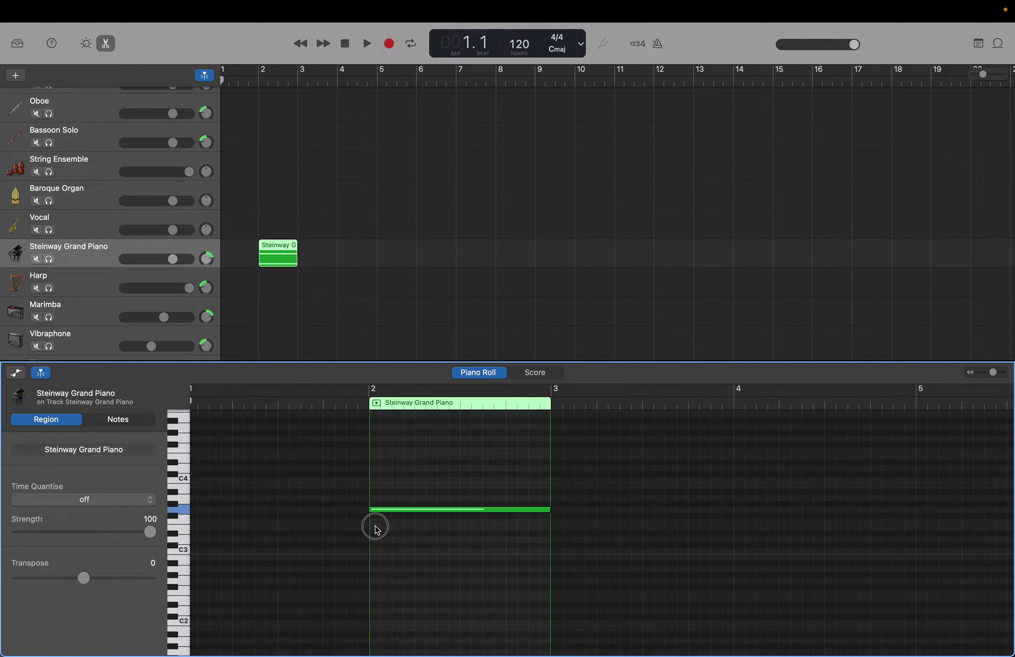
right_click(375, 529)
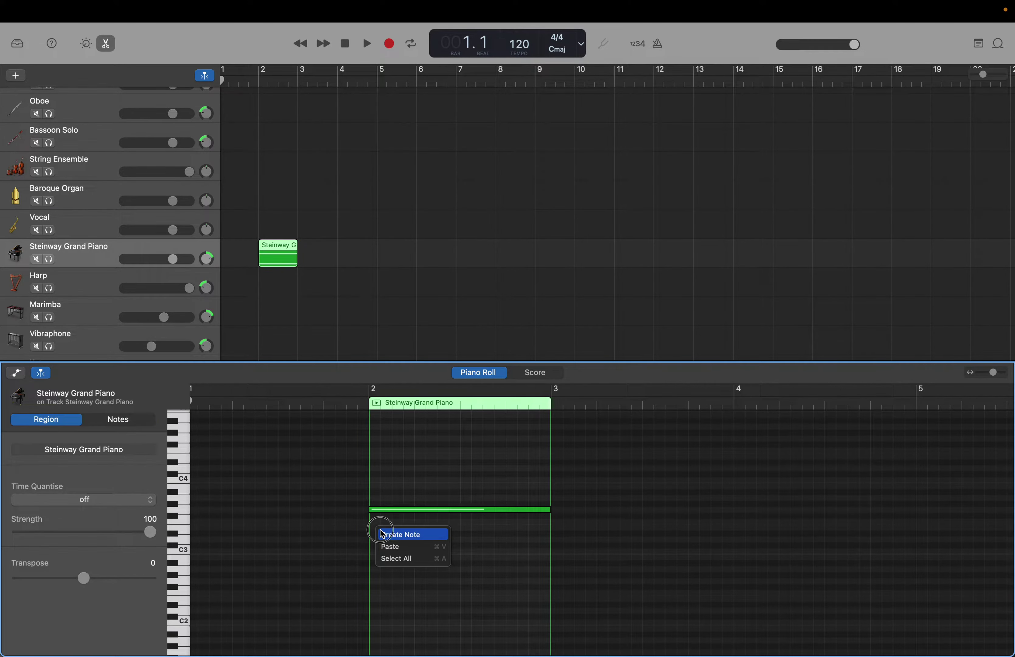
click(380, 534)
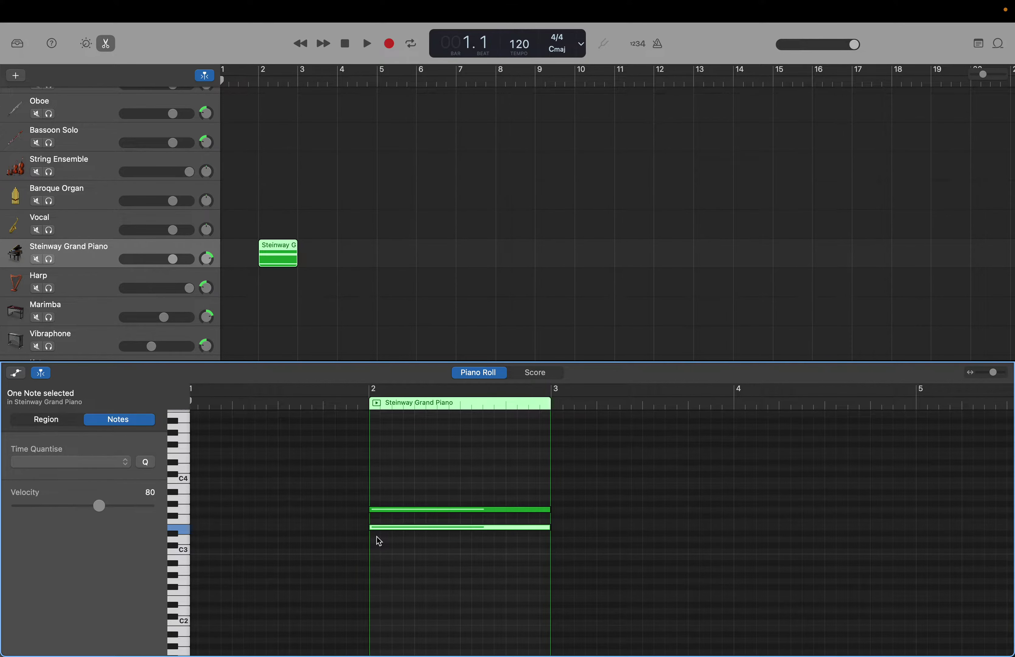
Step: Complete the piano chord at bar 2 with one-bar D3 and B2 notes
right_click(376, 536)
click(378, 540)
right_click(377, 540)
click(383, 545)
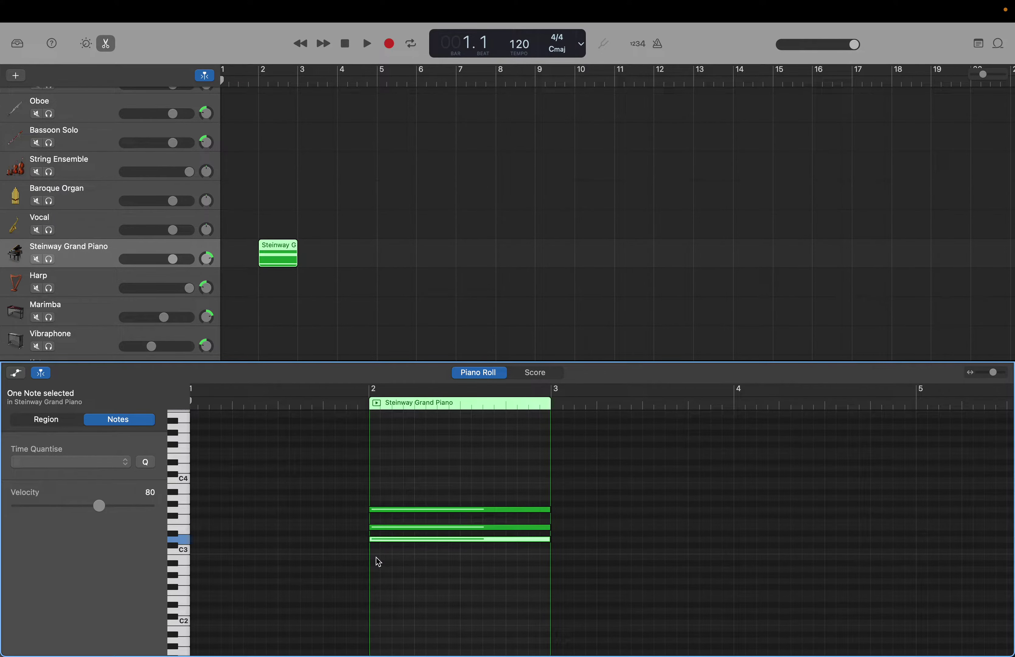
right_click(378, 558)
click(386, 563)
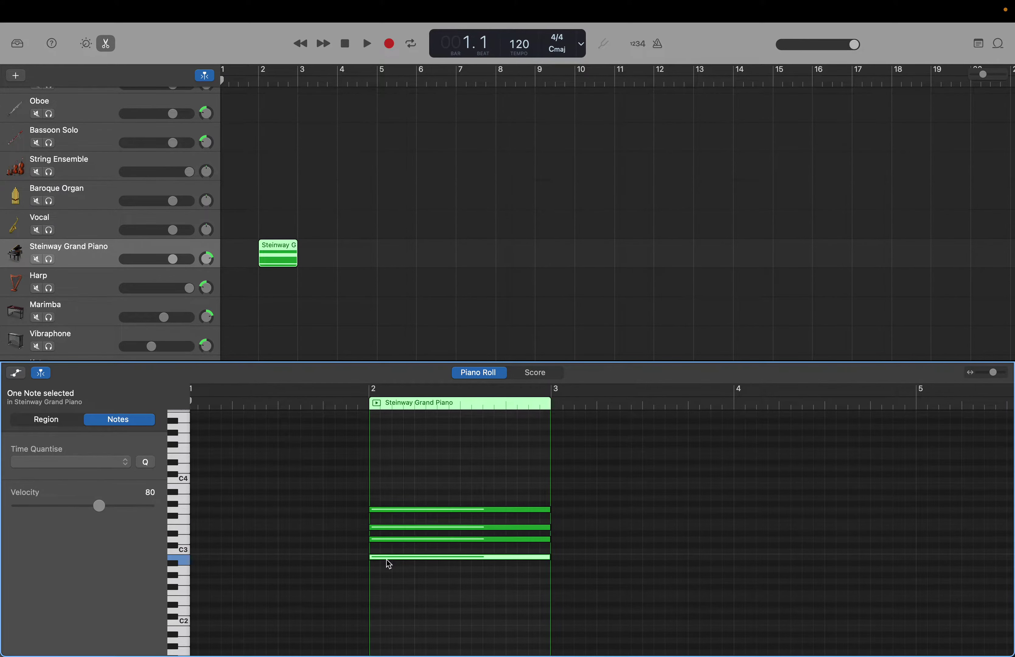
Step: Open the Vocal track in the Piano Roll editor and audition the E4 key
scroll(312, 539, up, 2)
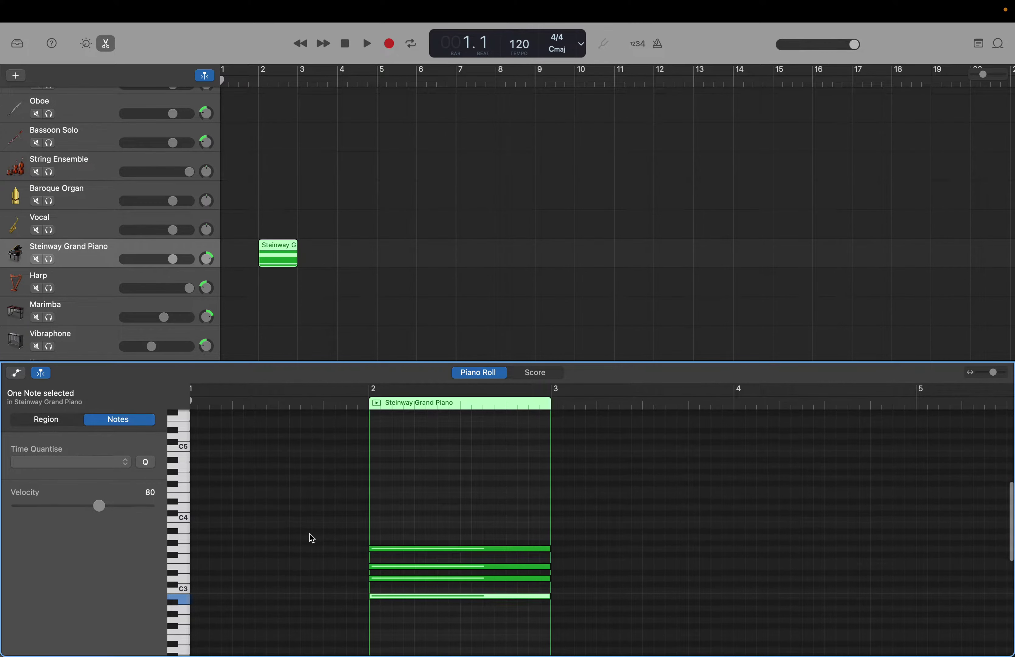
scroll(309, 533, right, 1)
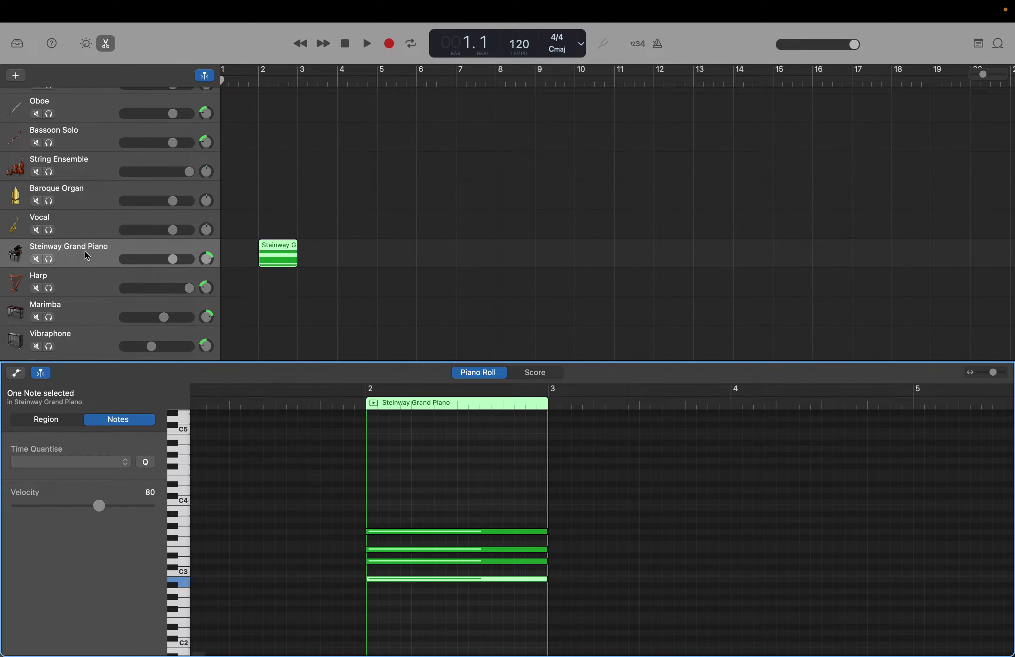
click(92, 231)
key(b)
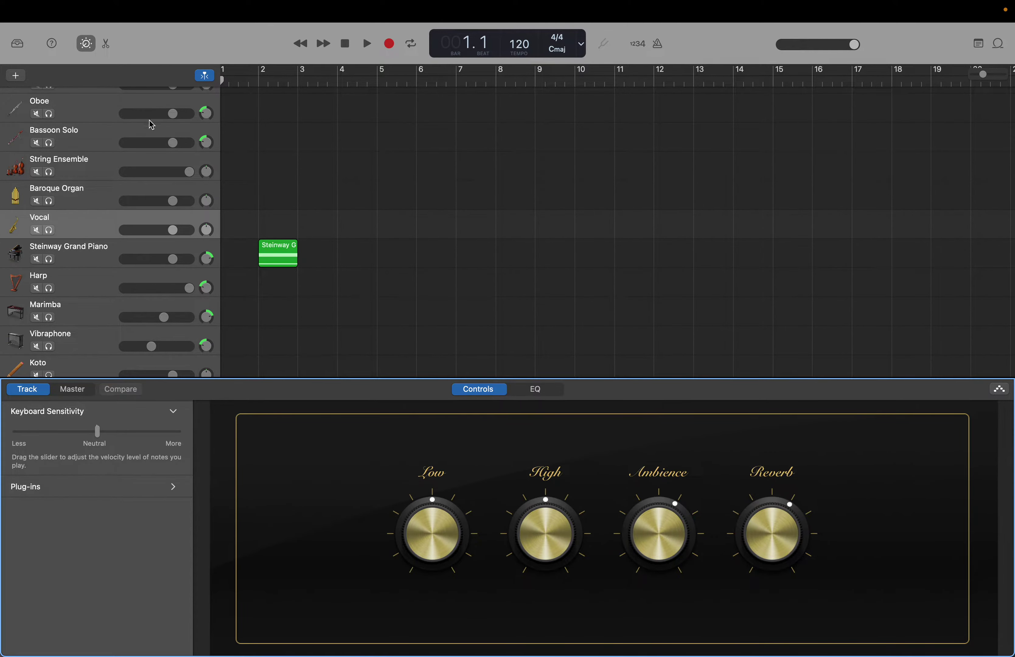
click(106, 44)
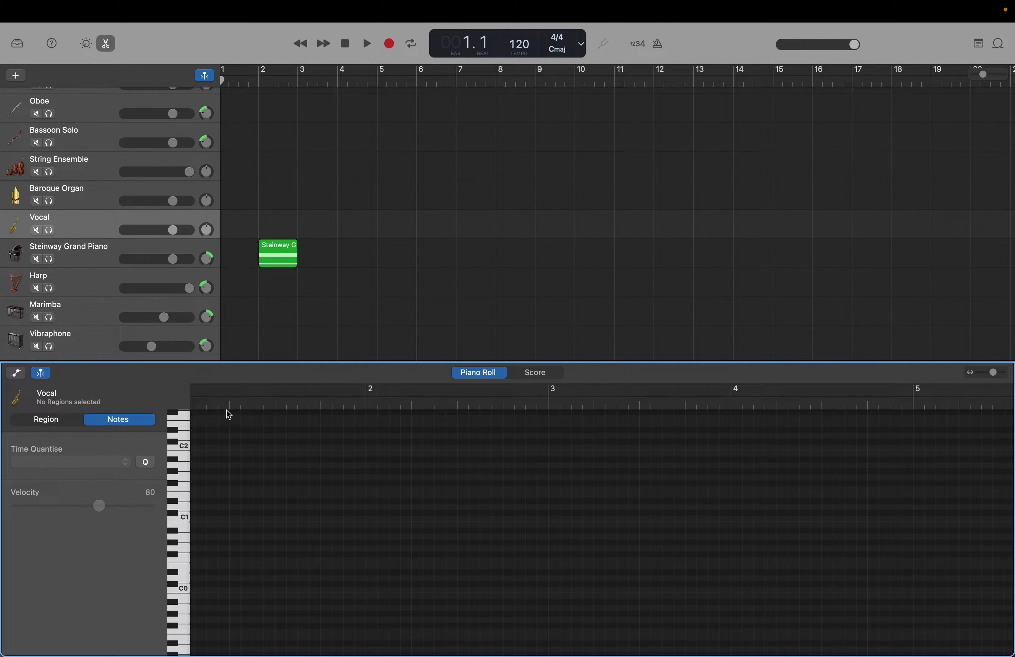
scroll(285, 477, left, 1)
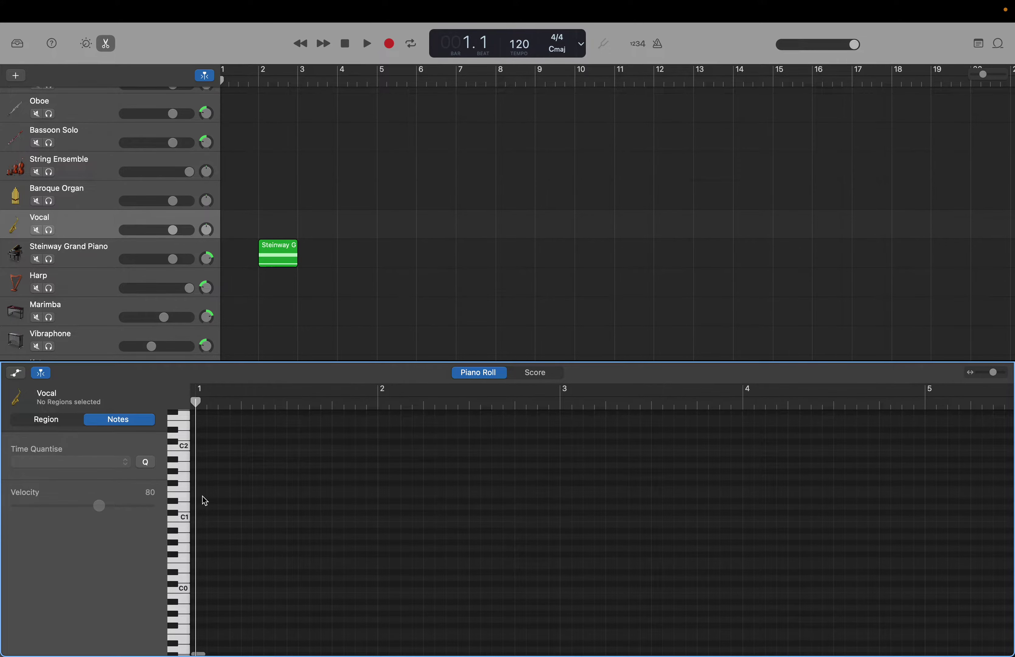
scroll(204, 501, up, 5)
scroll(205, 501, up, 4)
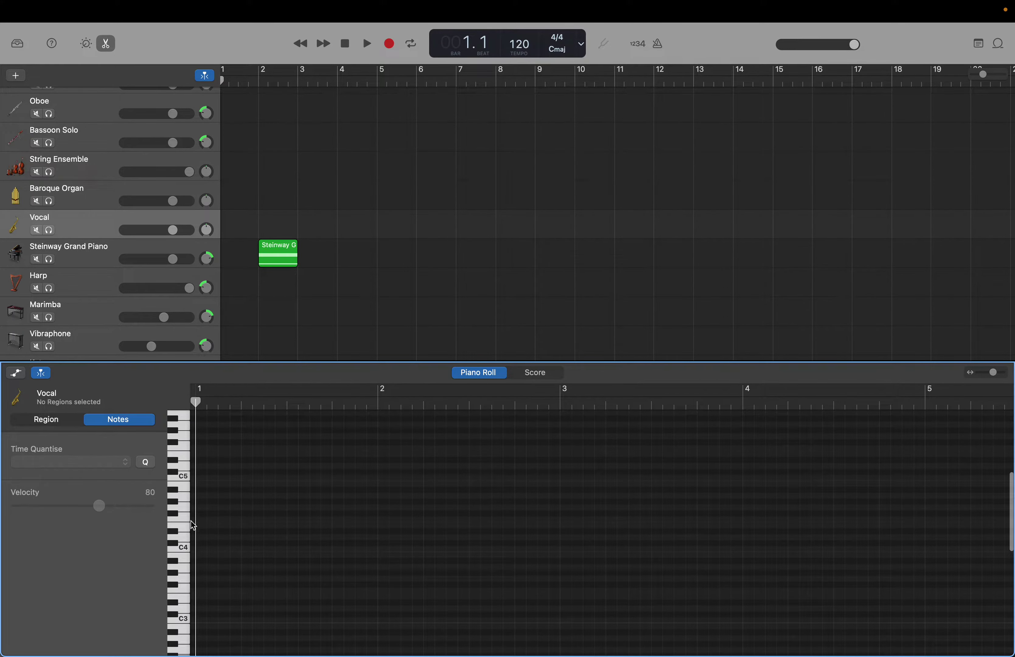
click(187, 522)
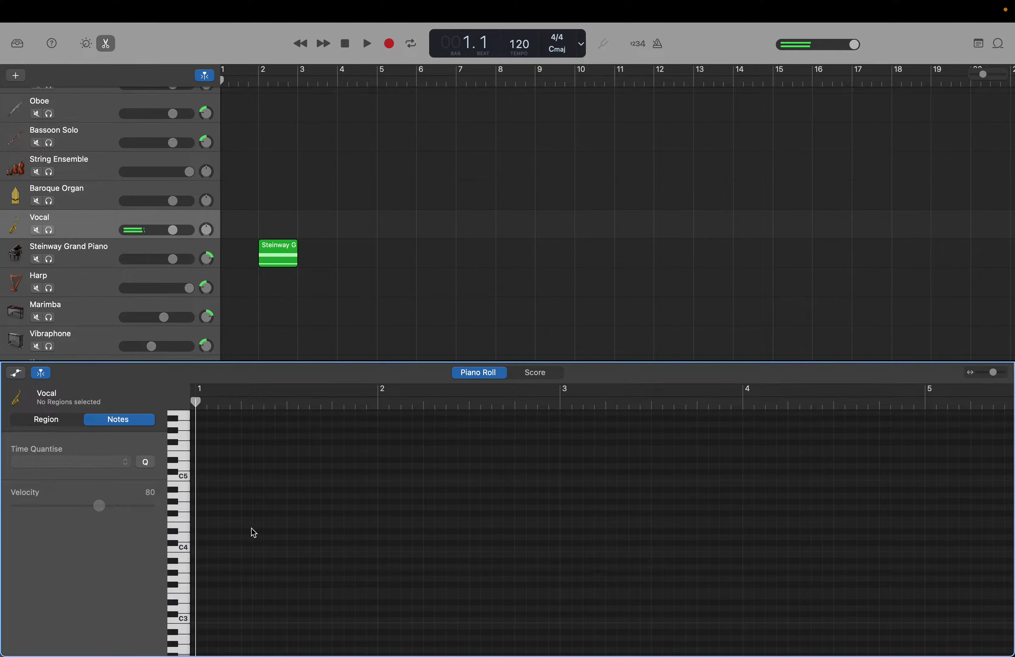
Step: Create a one-beat E4 note on beat 3 of bar 1 in the Vocal track, followed by a one-beat F4 note
right_click(296, 530)
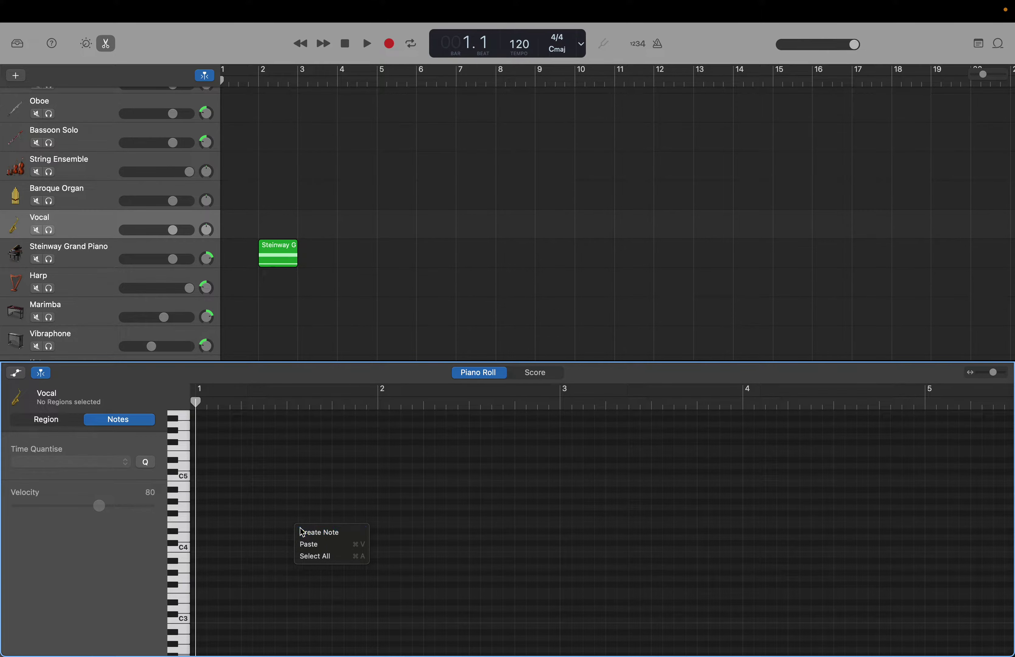
click(317, 532)
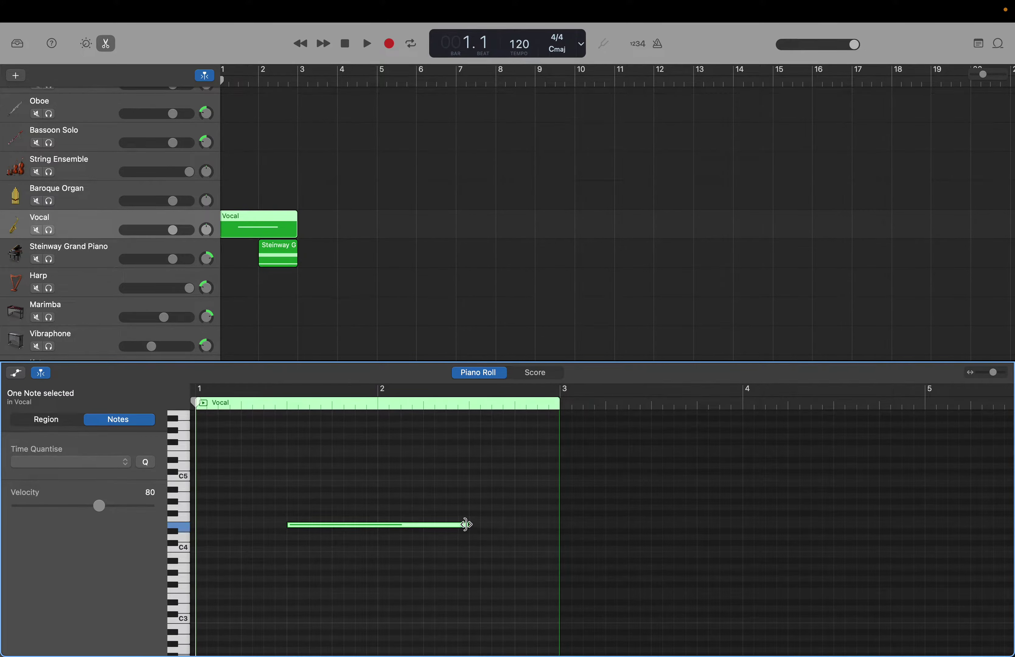
drag(467, 526, 333, 529)
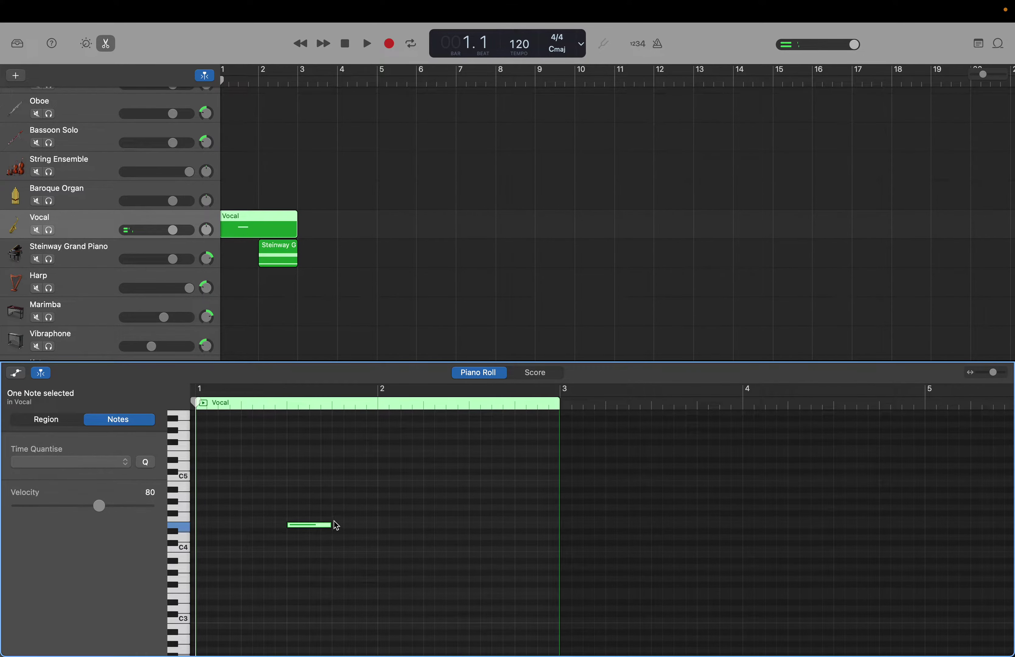
right_click(337, 521)
click(344, 523)
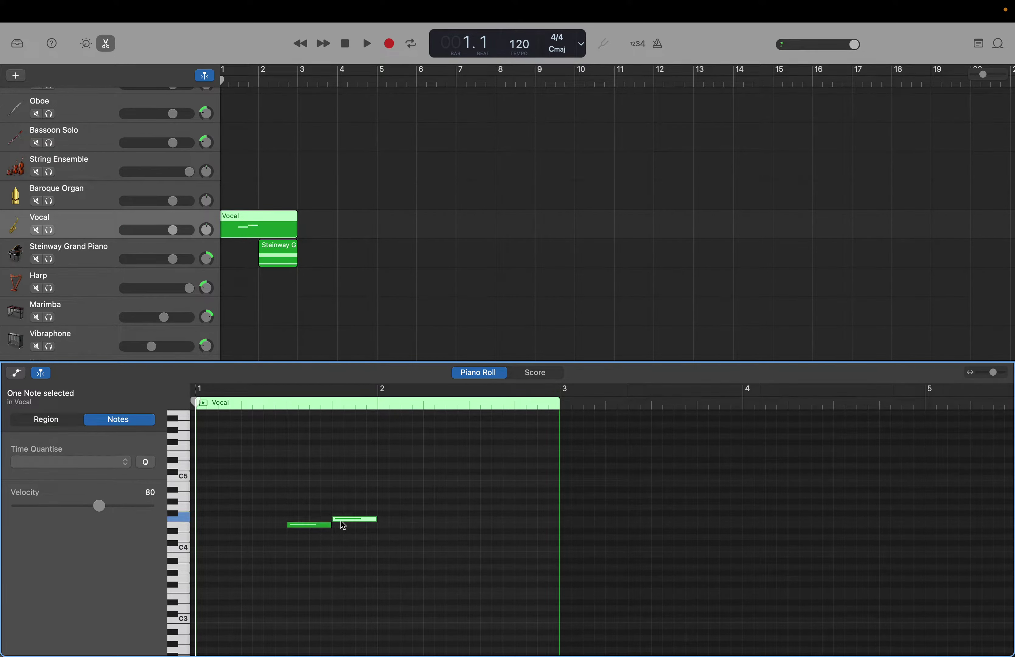
Step: Add a G4 note at bar 2 lasting two and a half beats, followed by an equally long A4 note
right_click(383, 512)
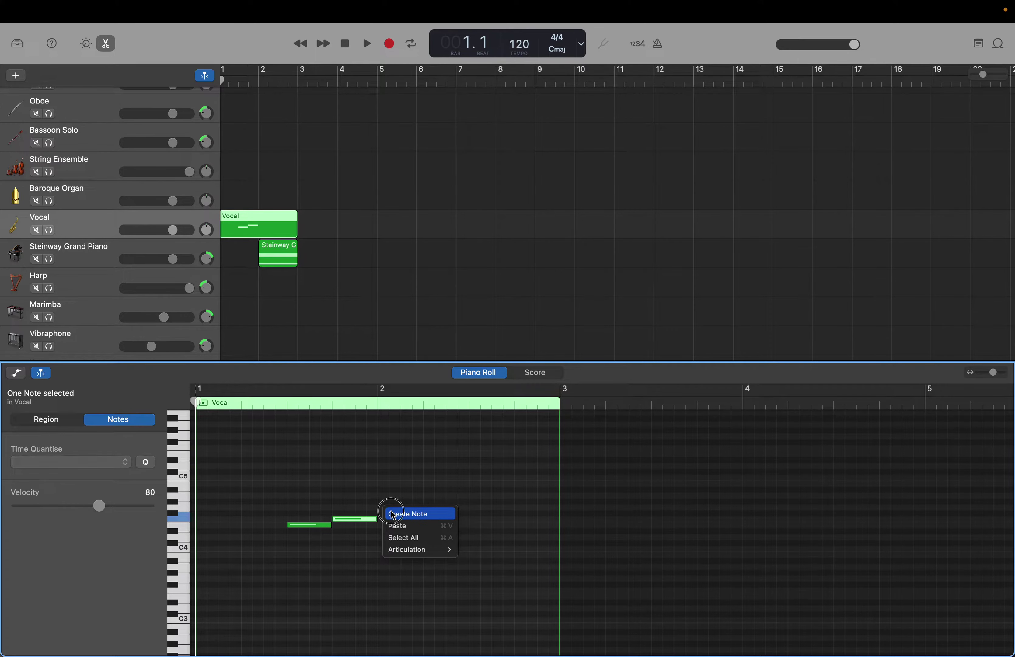
click(394, 515)
drag(422, 509, 491, 509)
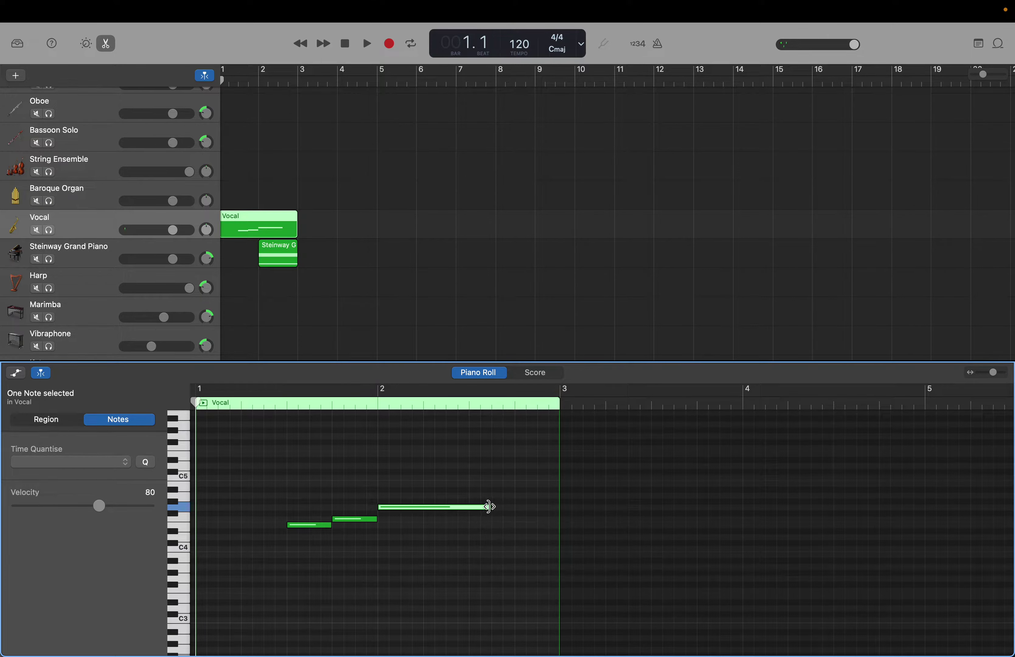
right_click(499, 496)
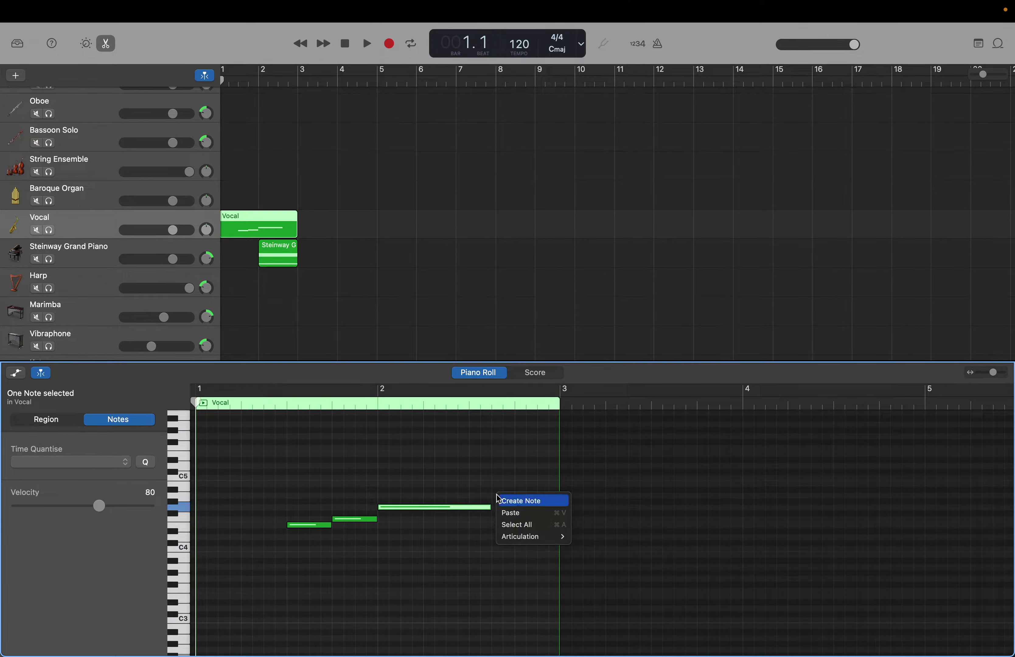
click(503, 500)
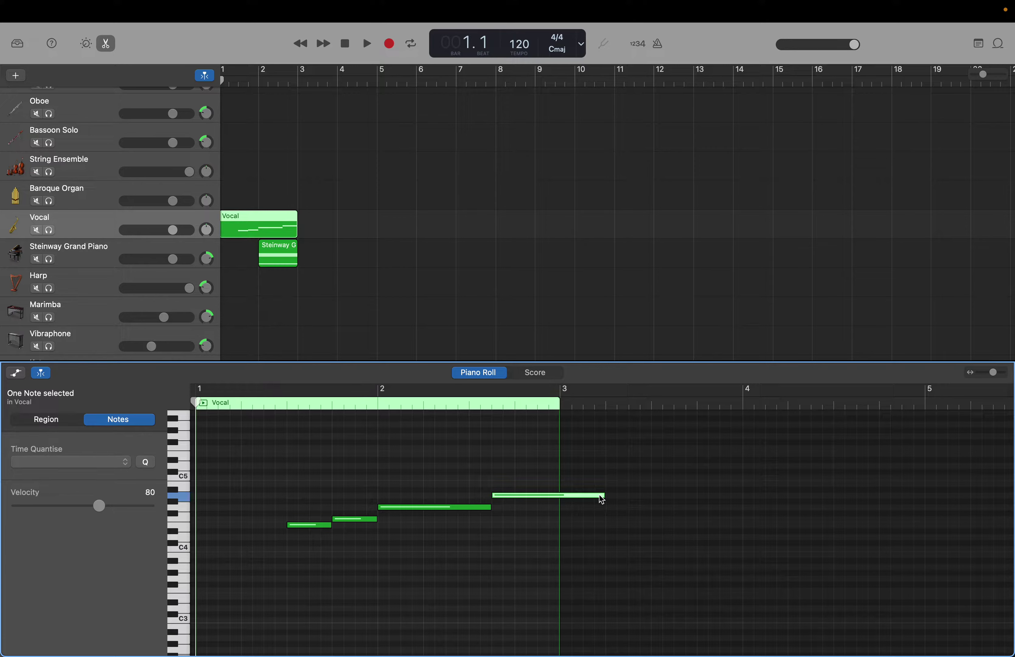
Step: Shorten the last A4 note to half a beat and follow it with a half-beat G4 and a two-and-a-half-beat G4
drag(602, 495, 516, 502)
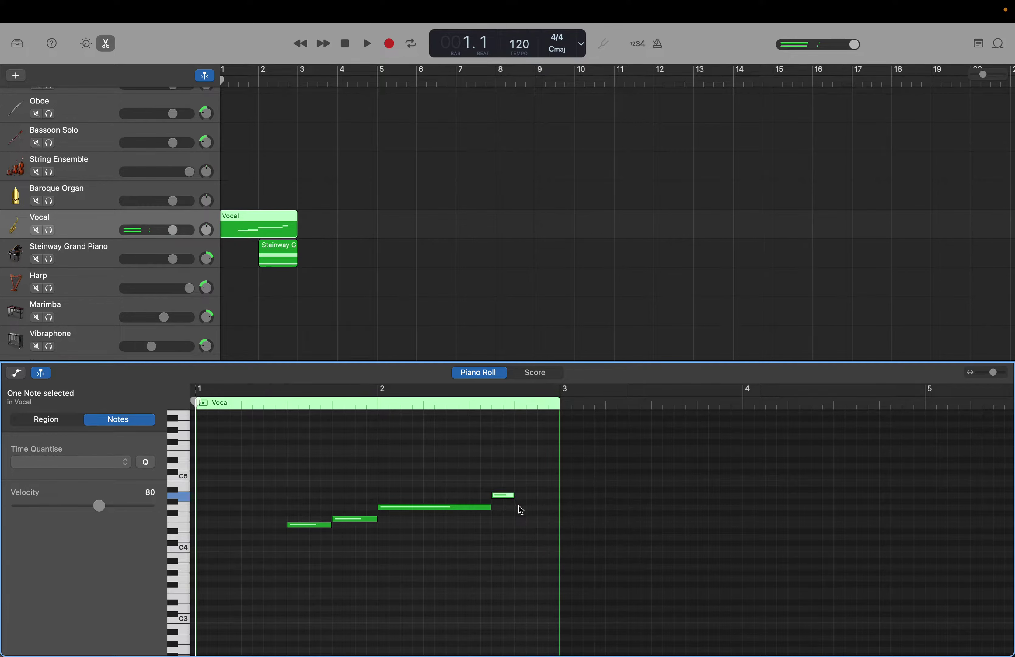
right_click(521, 508)
click(540, 512)
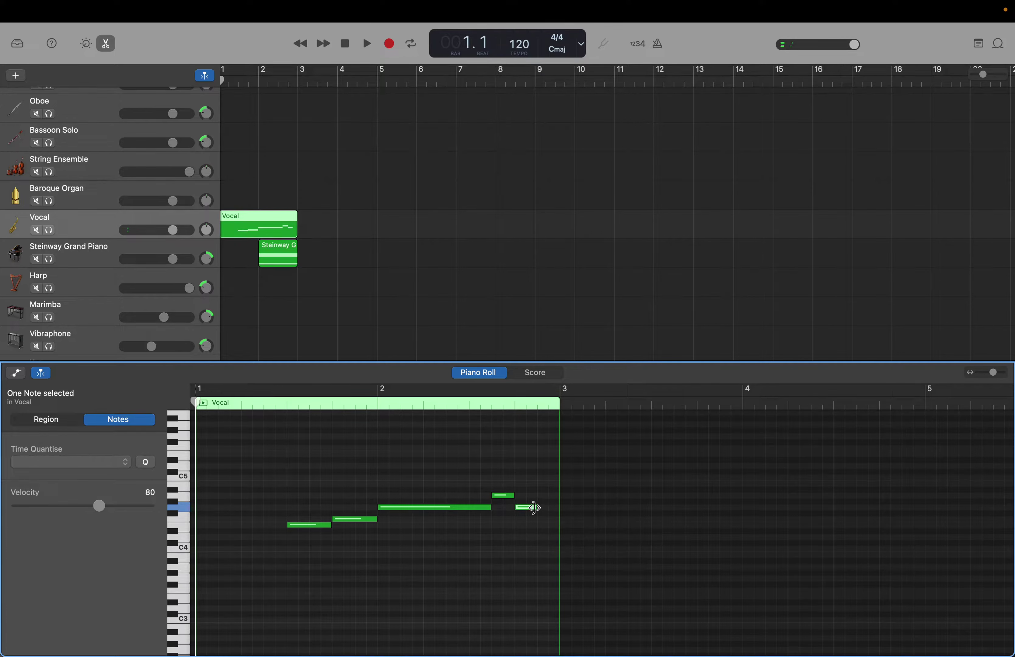
right_click(542, 510)
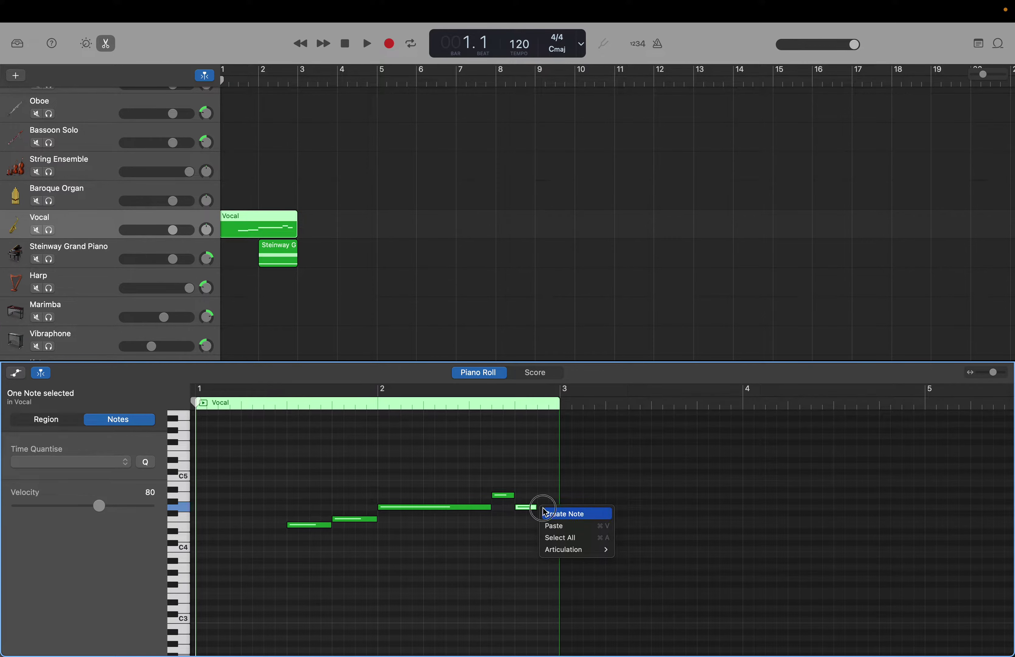
click(550, 512)
drag(559, 508, 648, 514)
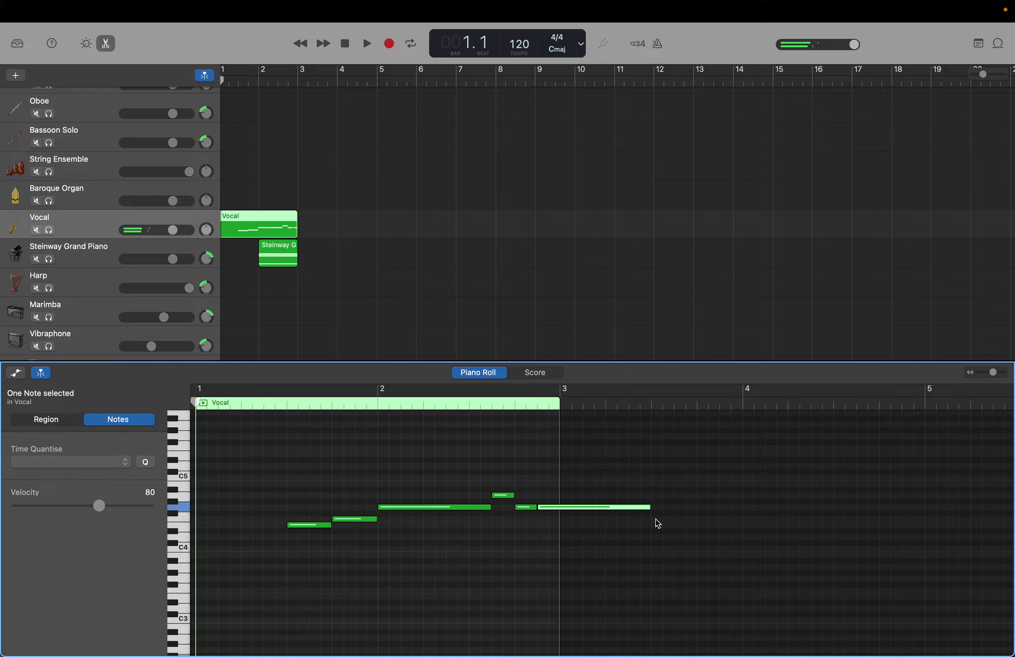
Step: Add a one-beat E4 note on beat 3 of bar 3 in the Vocal track, followed by a one-beat F4 note
right_click(657, 528)
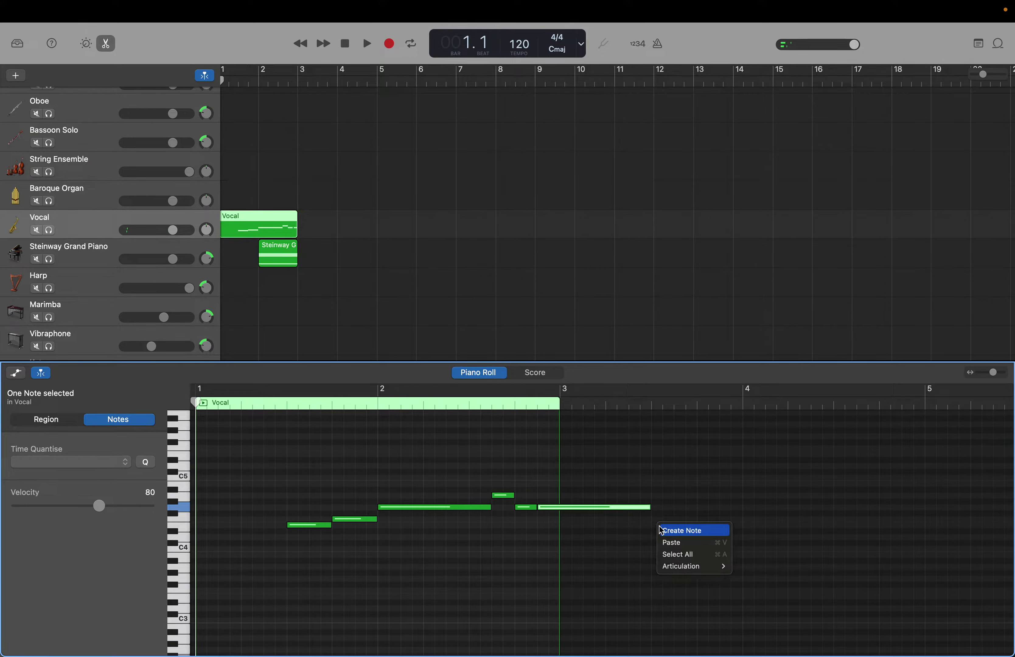
key(Escape)
super+click(659, 526)
click(741, 521)
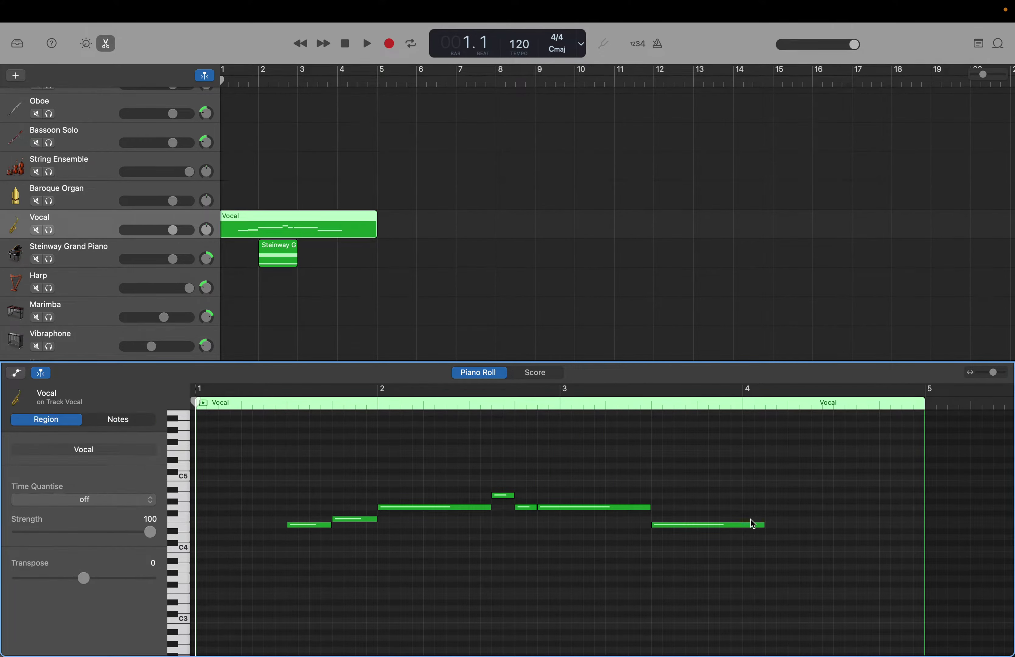
drag(763, 528, 698, 534)
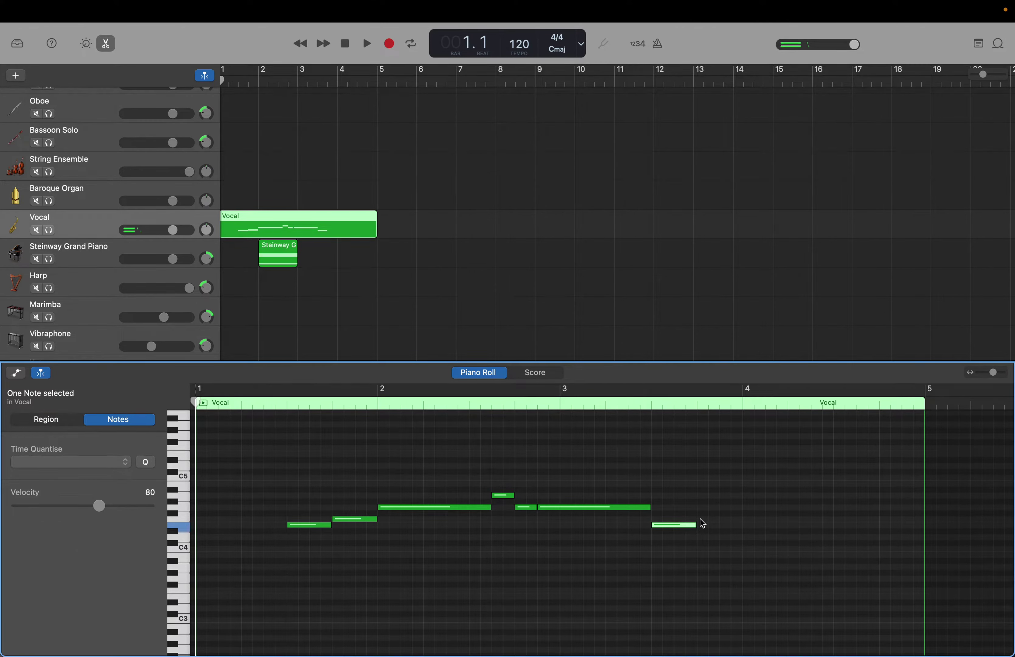
right_click(702, 525)
click(709, 524)
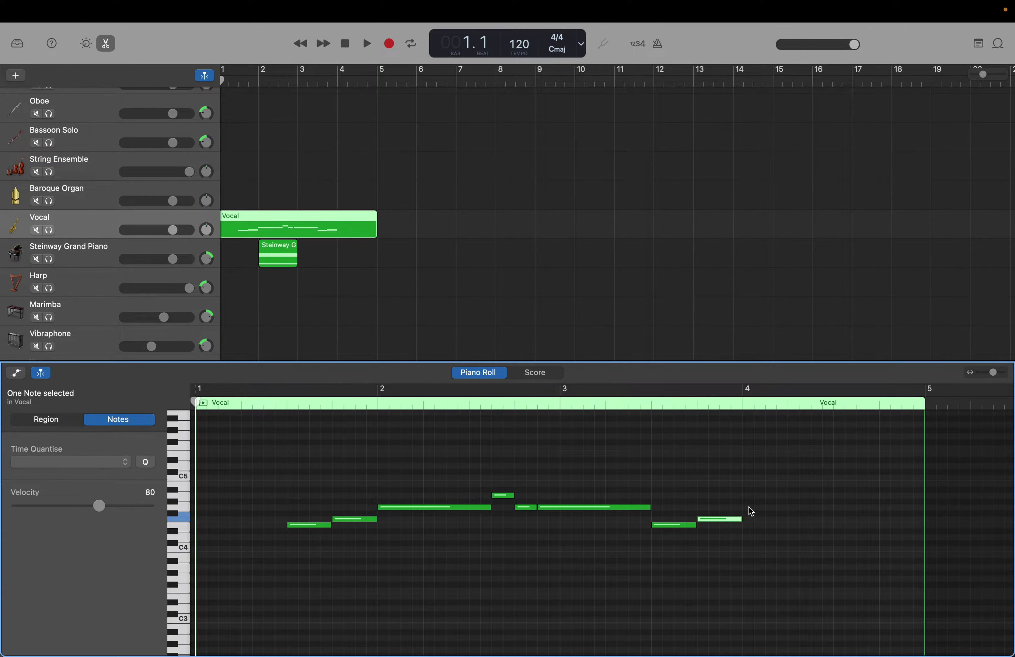
Step: Create a G4 note at the start of bar 4 lasting two and a half beats
right_click(751, 512)
click(756, 514)
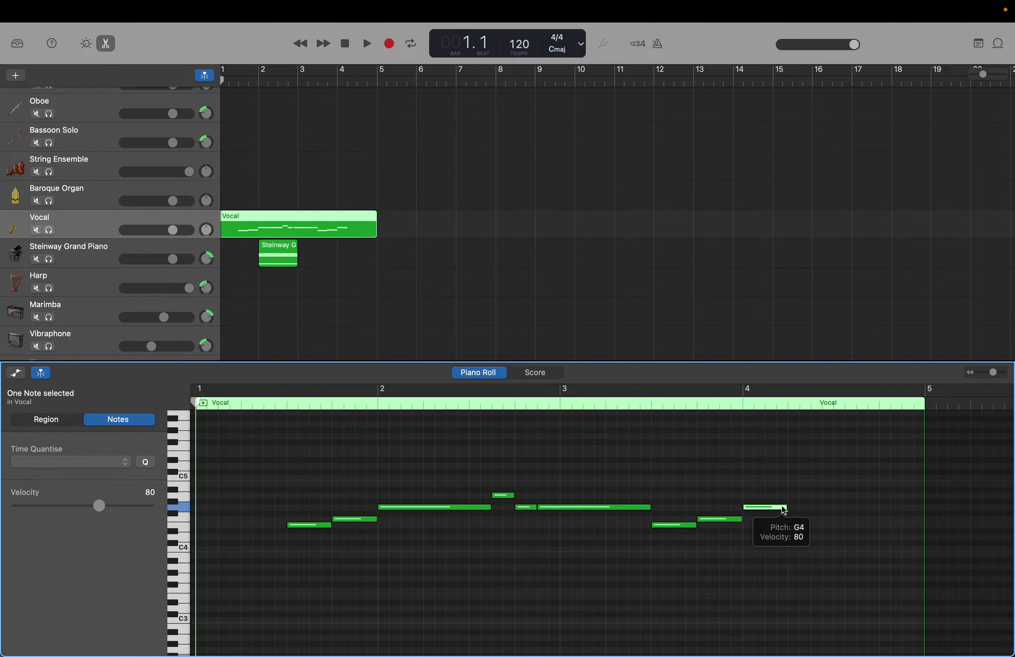
drag(787, 510, 797, 510)
drag(811, 508, 857, 506)
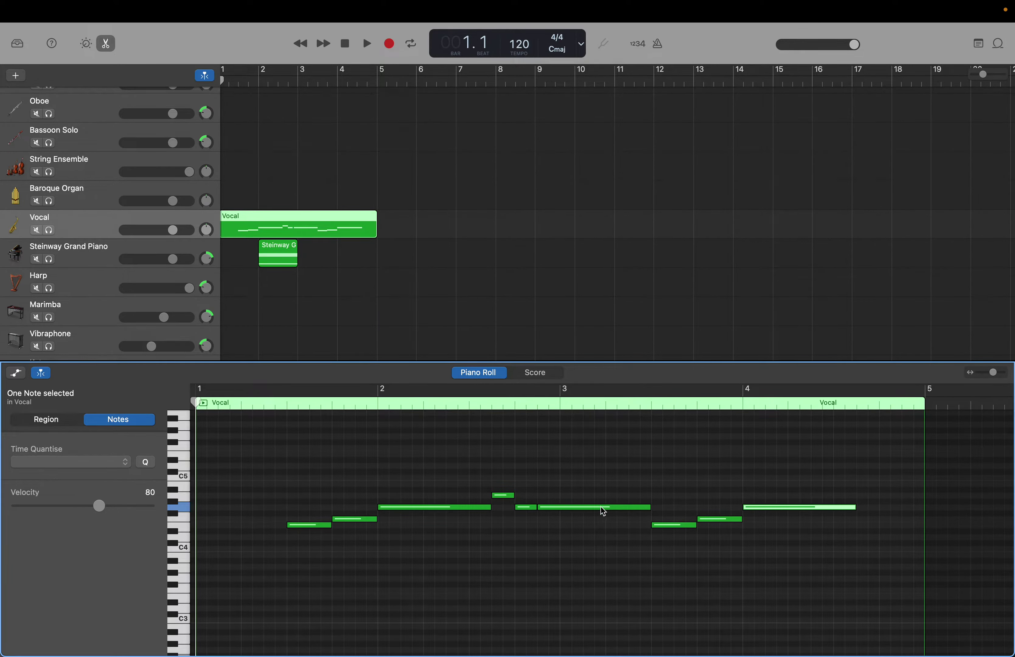
Step: Add a half-beat A4 after the bar 4 G4, followed by two half-beat G4 notes, reusing the earlier A4's length
click(505, 495)
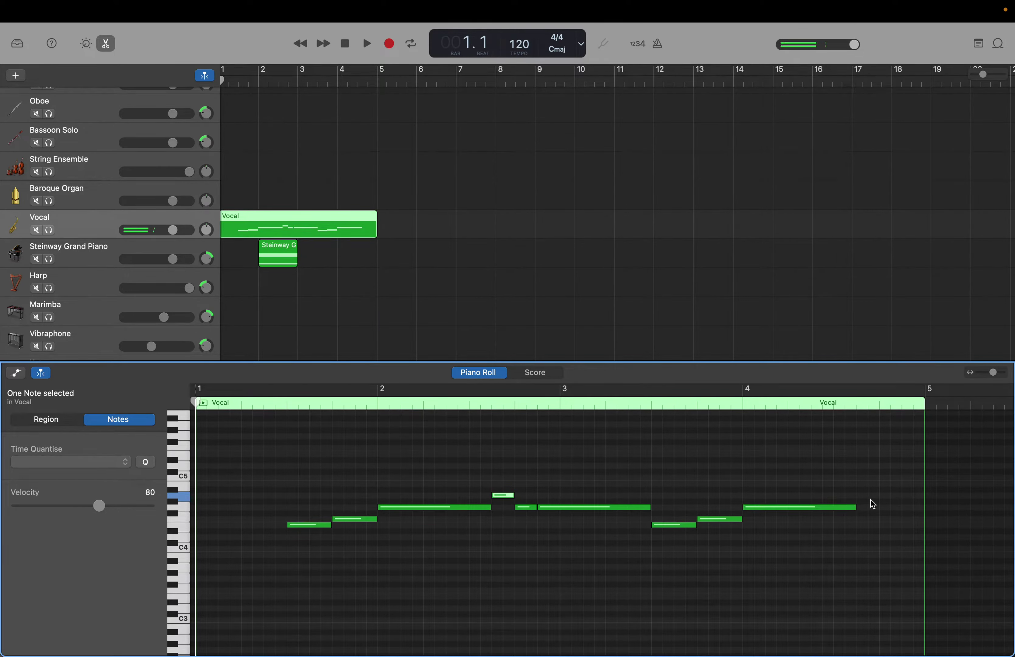
right_click(862, 496)
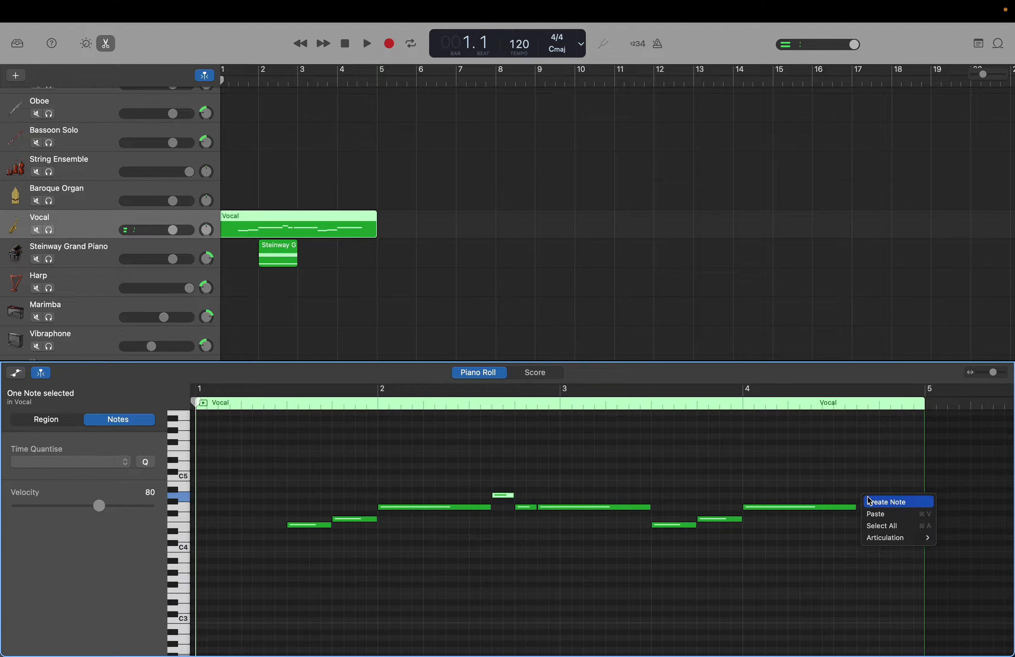
click(868, 497)
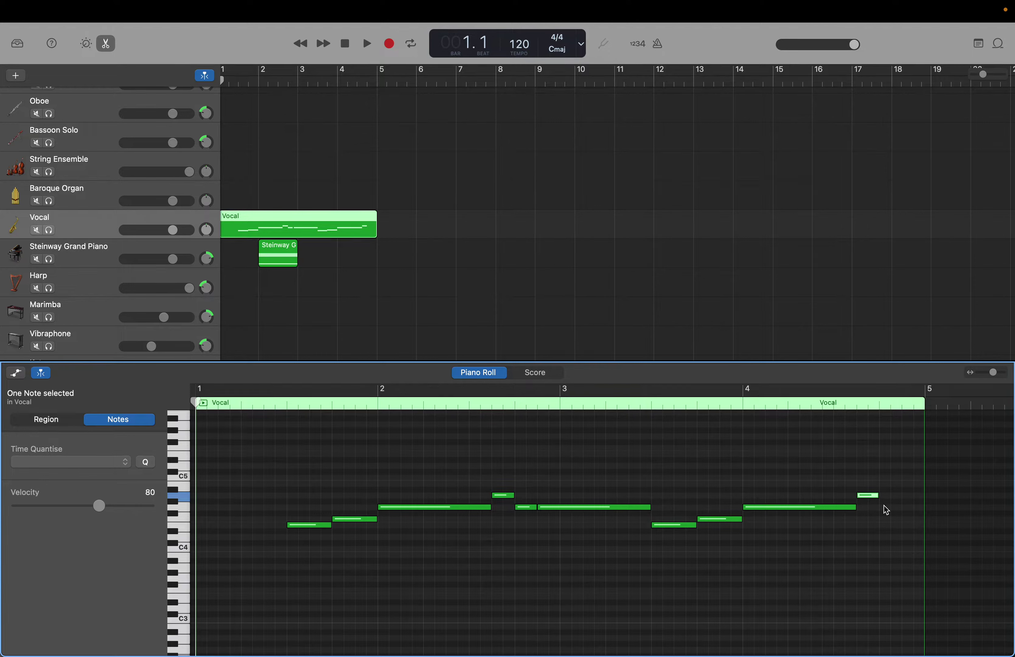
right_click(884, 506)
click(895, 512)
right_click(905, 506)
click(909, 510)
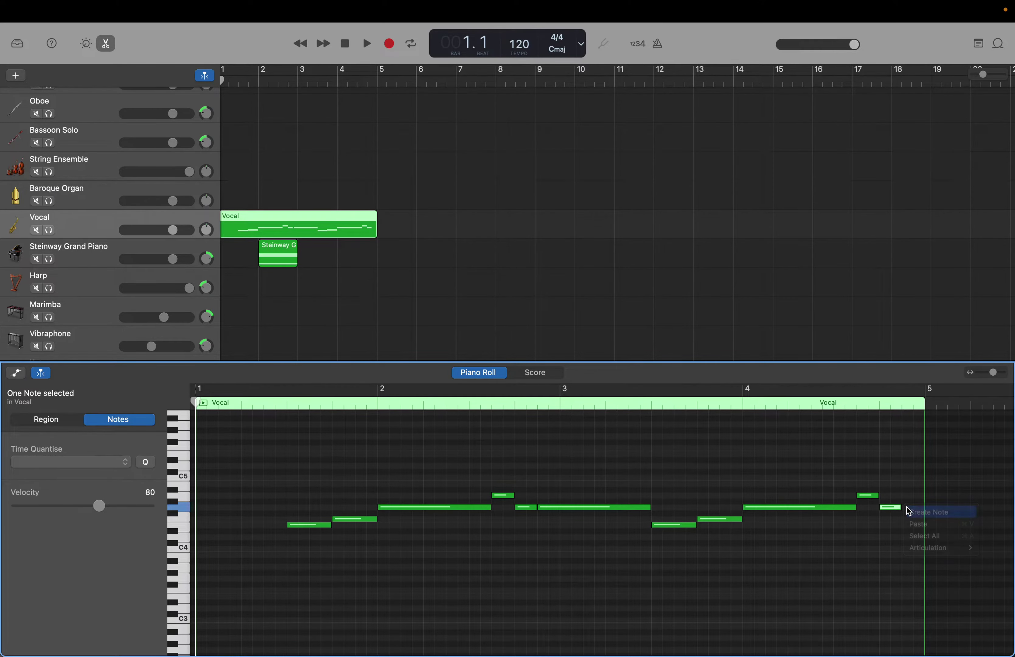
Step: Extend the Vocal region to beat 3 of bar 6 and lengthen its last G4 note to two and a half beats
scroll(907, 510, right, 5)
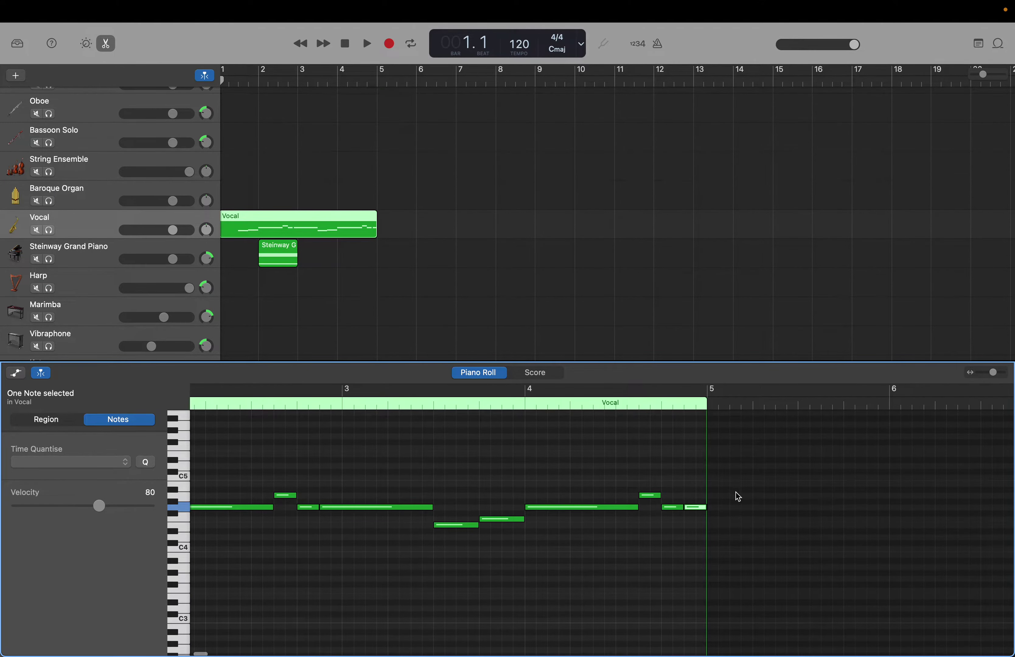
drag(708, 506, 980, 503)
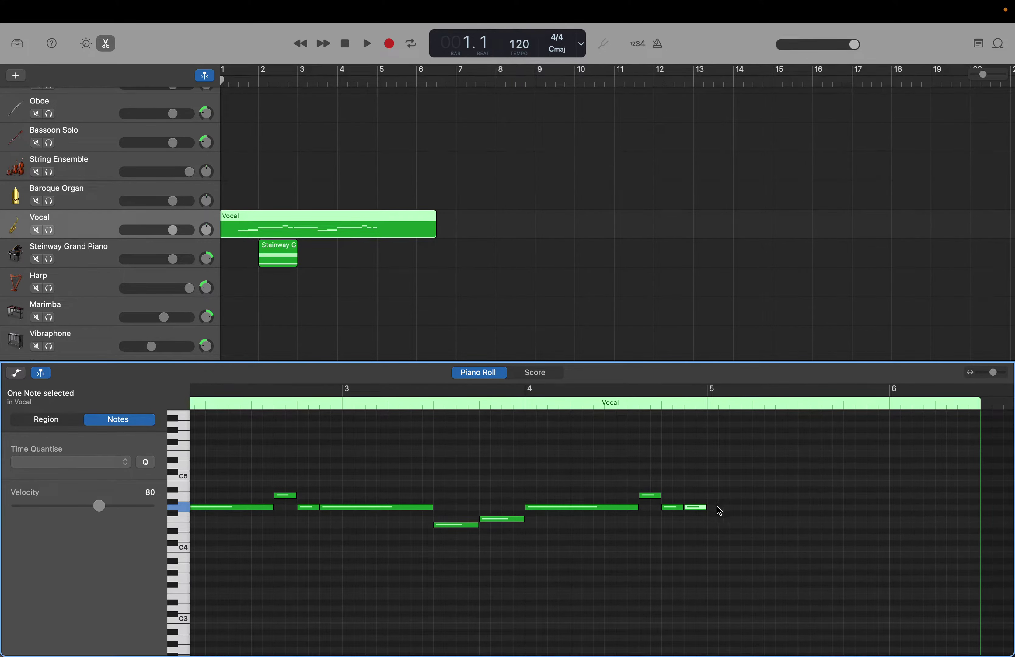
drag(708, 507, 801, 507)
Step: Shorten the G4 notes that start at bars 2 and 4 to two beats each
drag(272, 508, 251, 508)
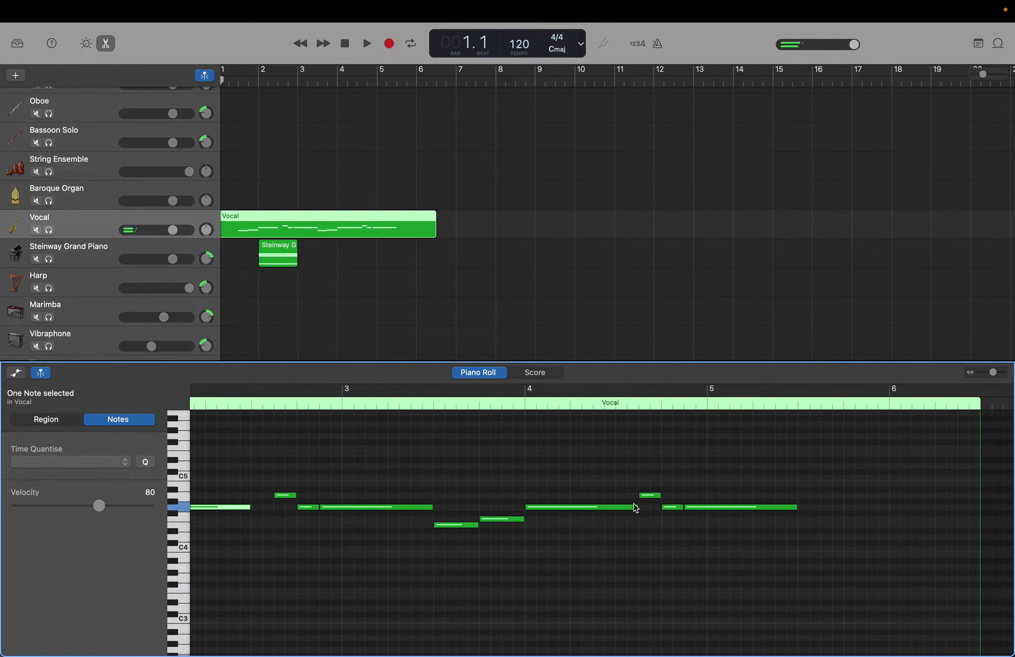
drag(638, 507, 617, 508)
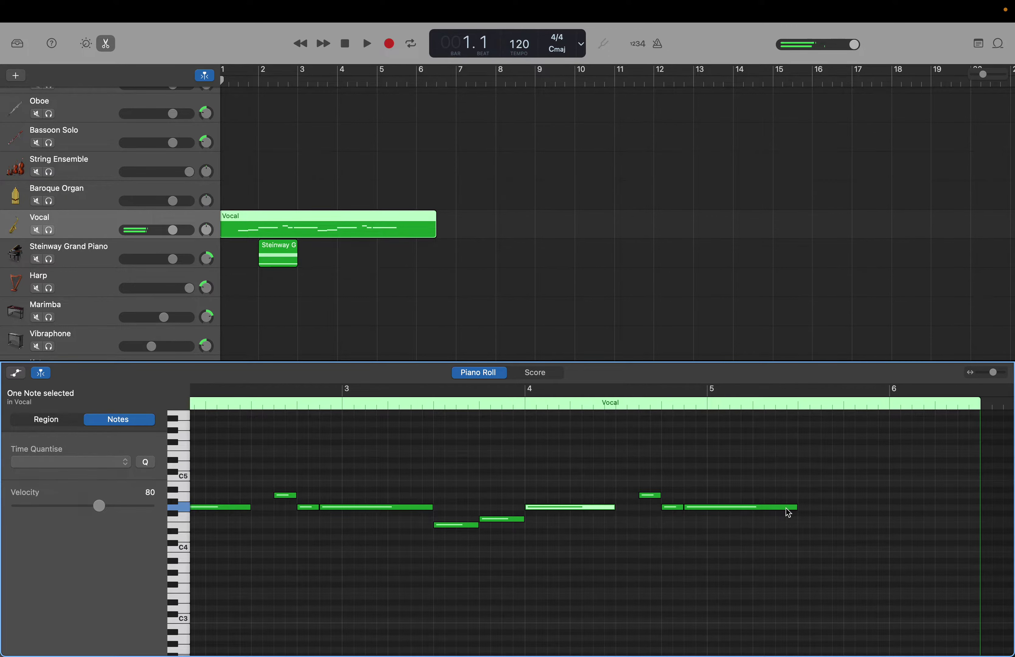
Step: Add a one-beat G4 note on beat 3 of bar 5, followed by a one-beat A4 note on beat 4
click(783, 509)
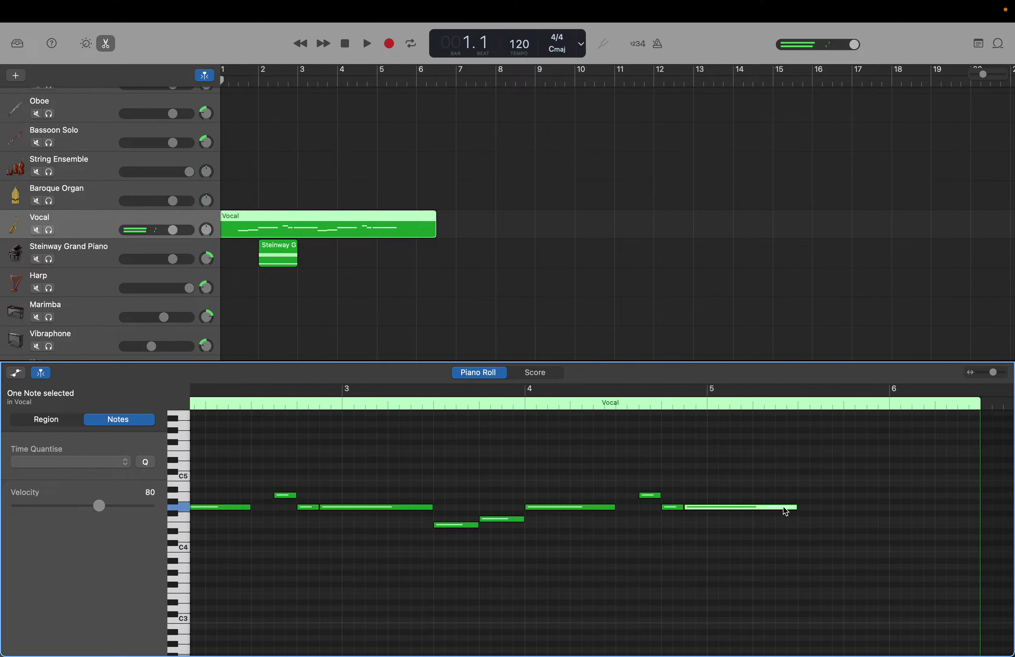
right_click(800, 507)
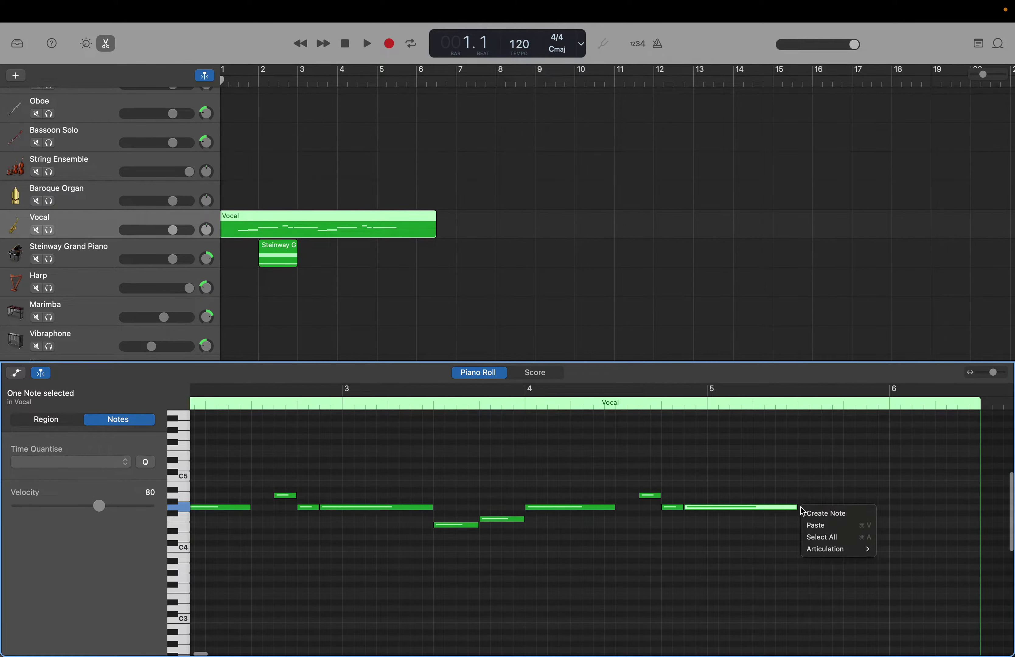
click(817, 512)
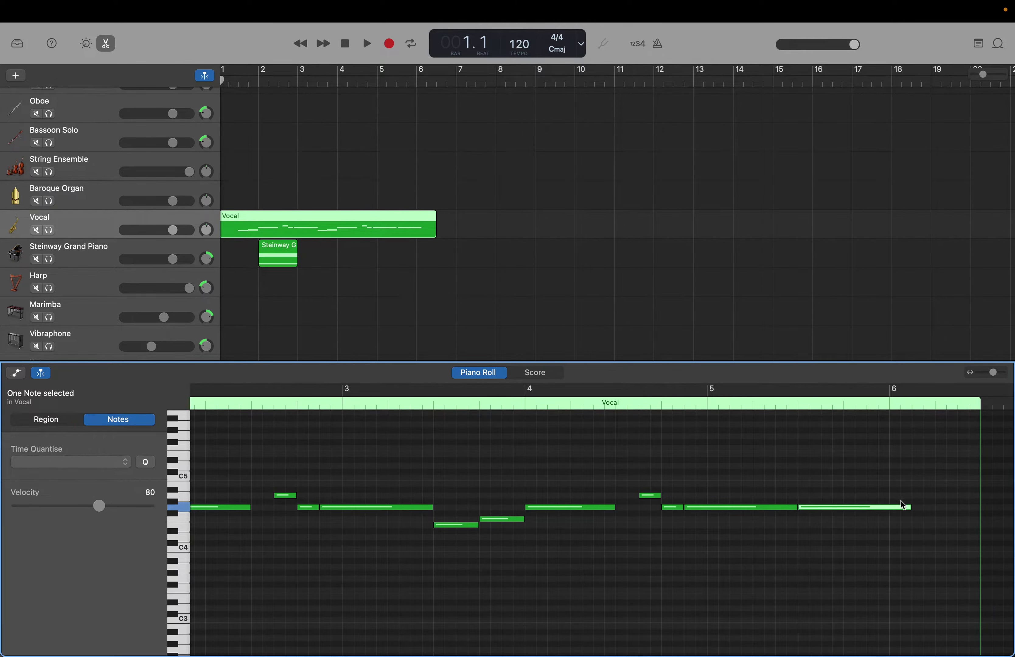
drag(906, 507, 844, 506)
right_click(851, 499)
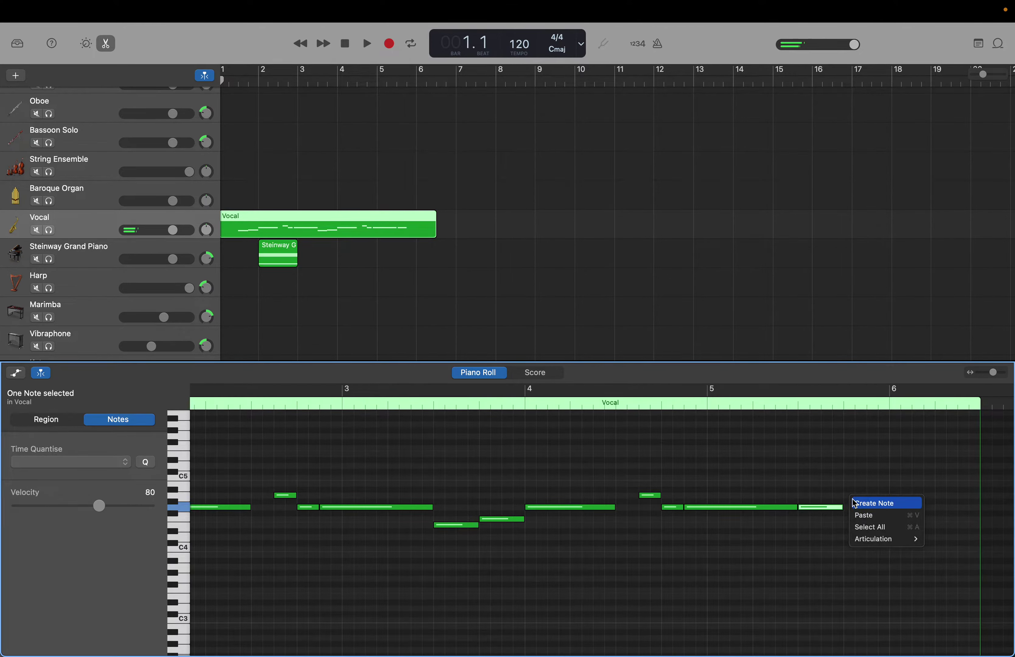
click(855, 503)
drag(877, 495, 876, 495)
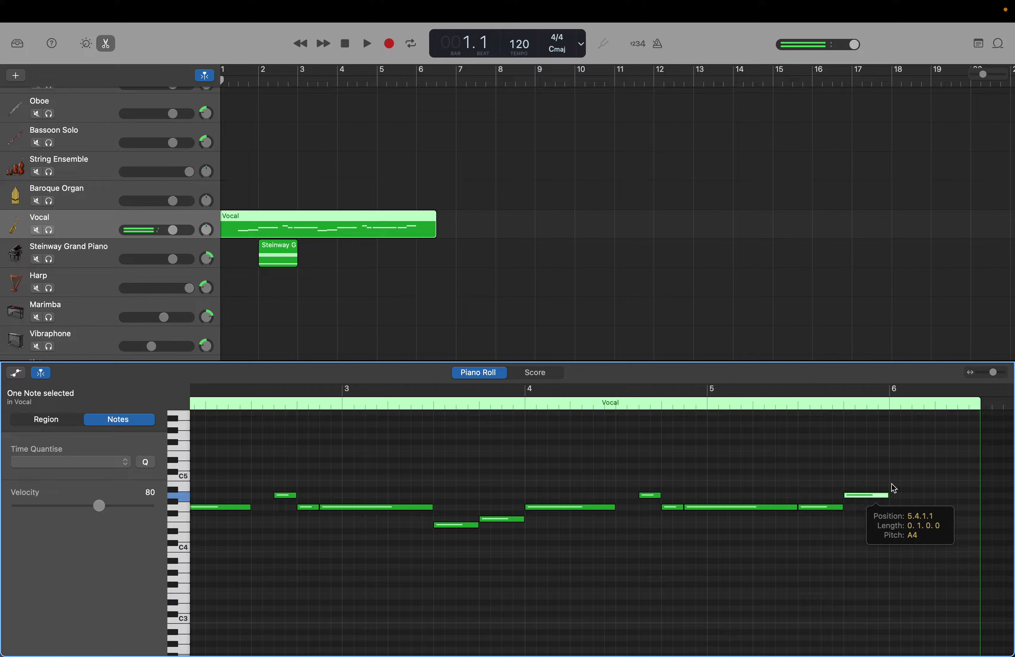
Step: Audition the G4, A4 and A#4 keys of the Vocal instrument to choose the next melody pitch
click(185, 509)
click(183, 489)
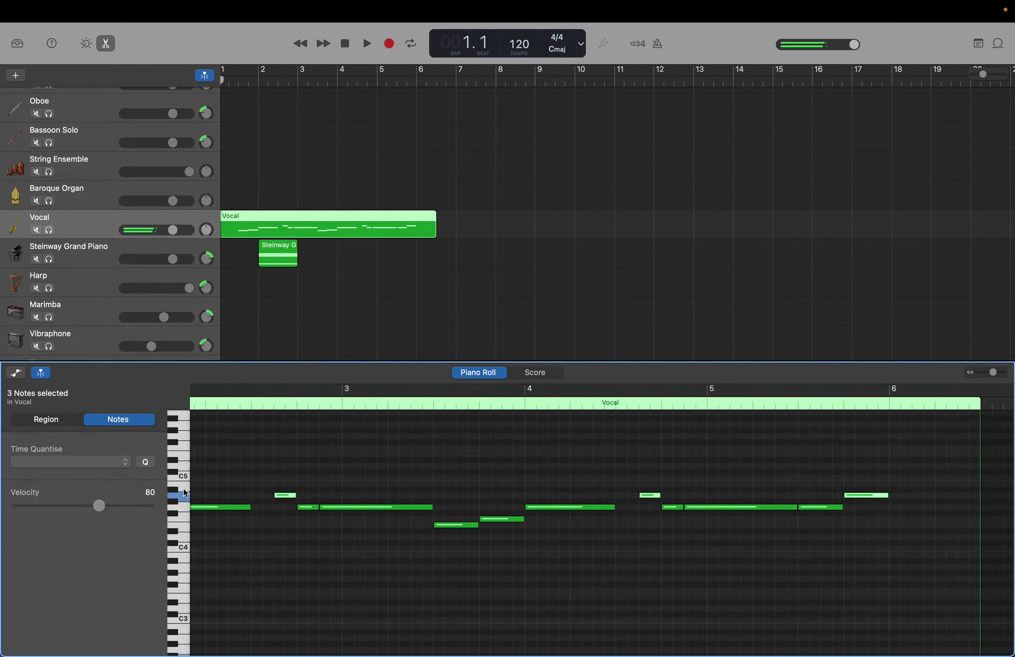
click(183, 488)
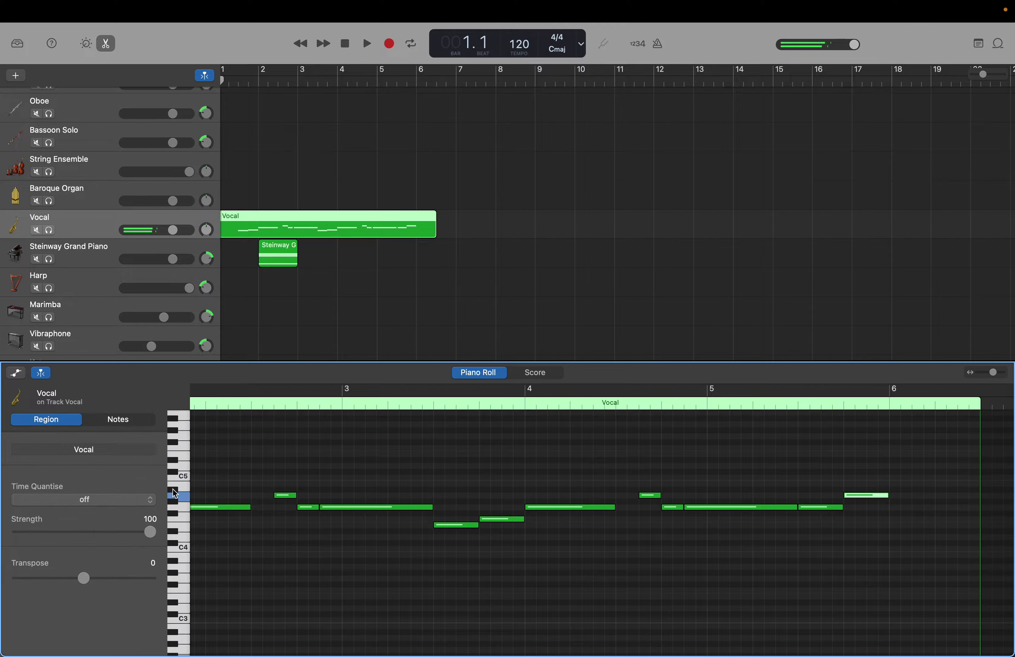
click(183, 508)
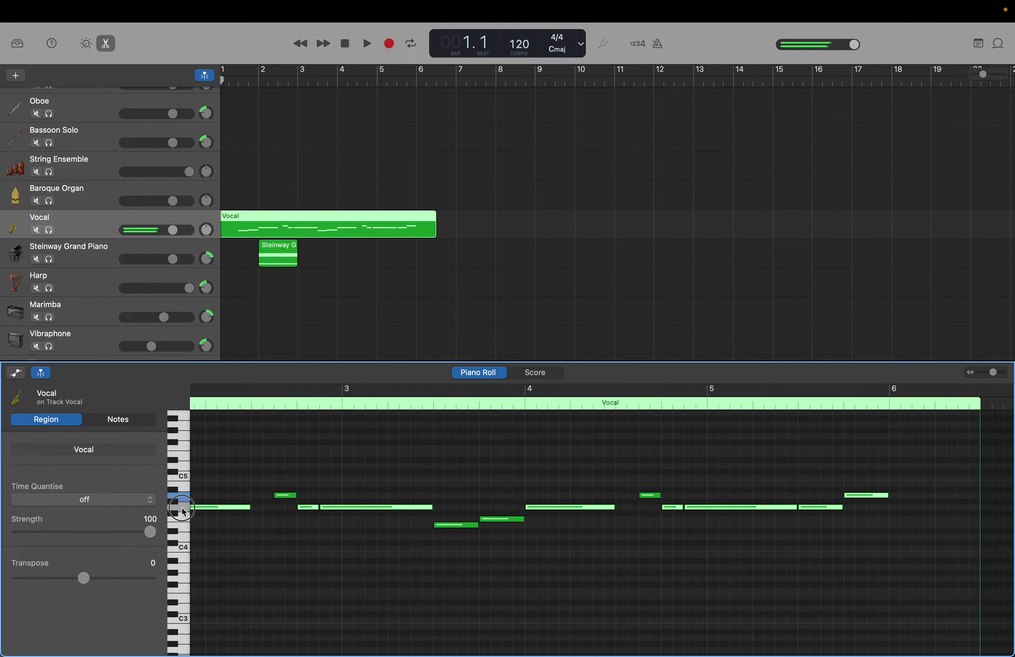
click(182, 488)
click(175, 489)
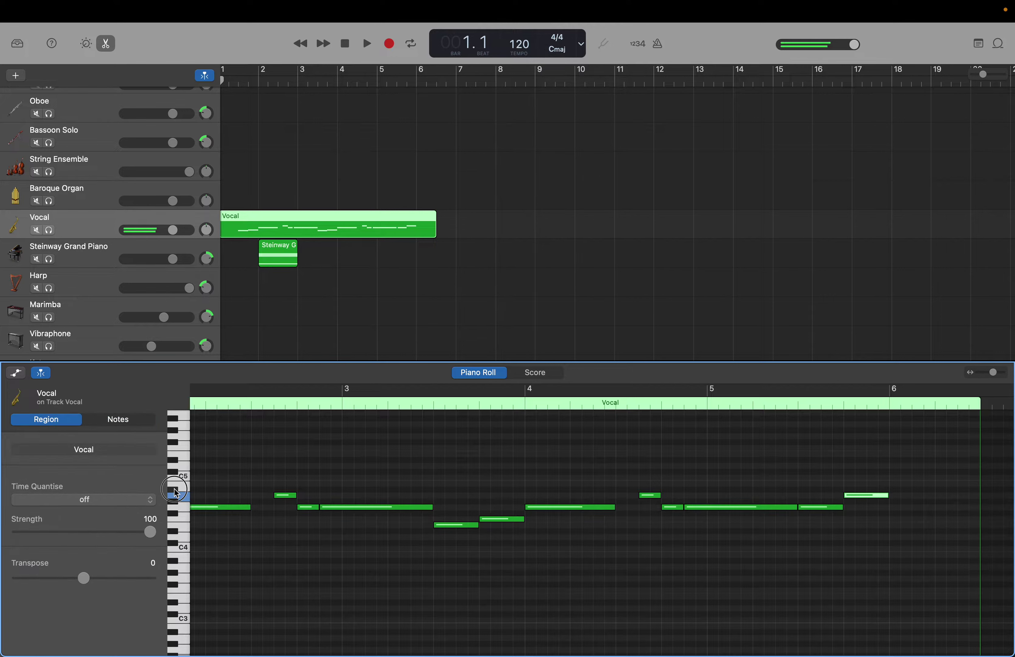
click(182, 507)
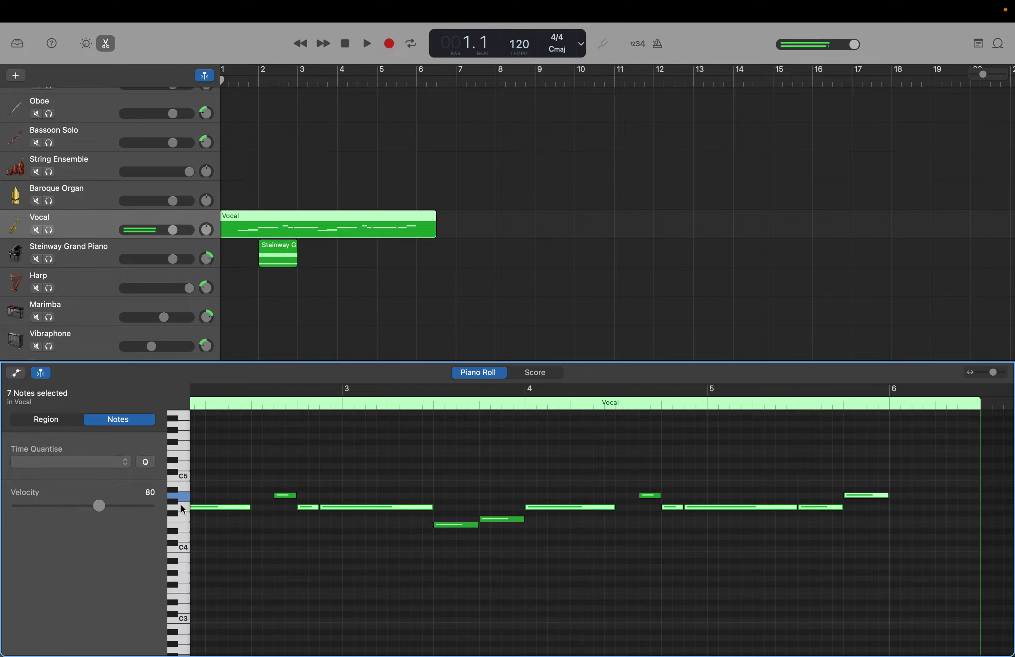
click(182, 498)
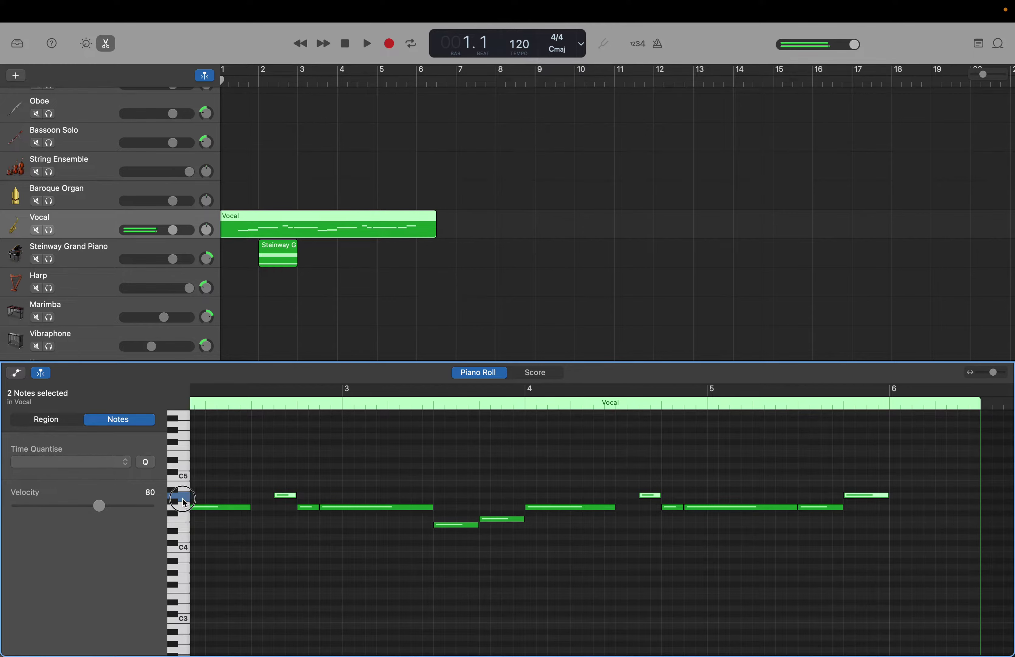
click(181, 551)
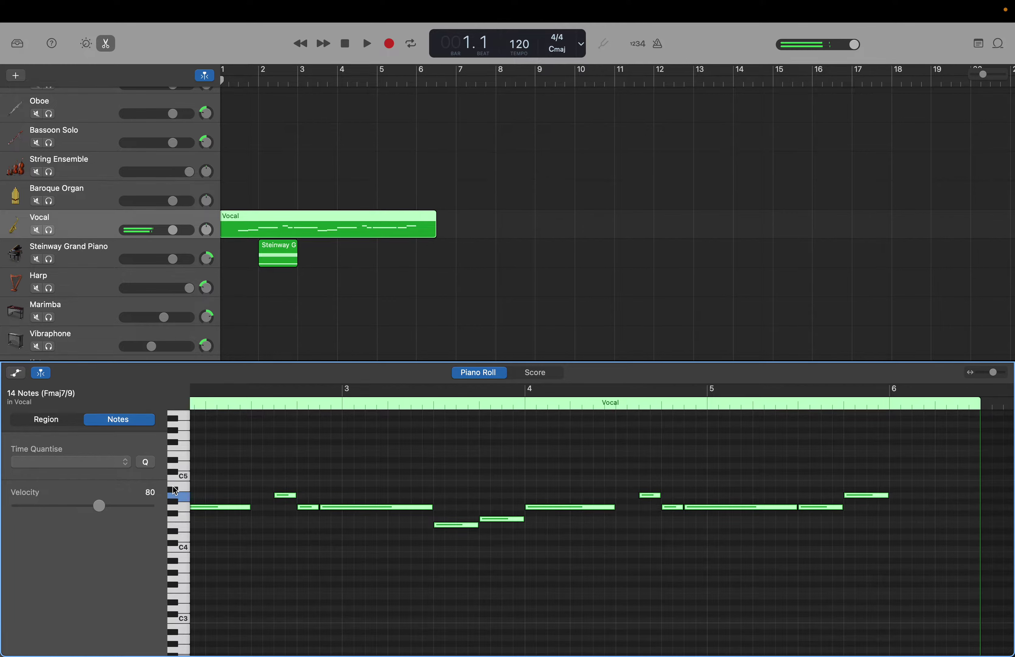
click(293, 502)
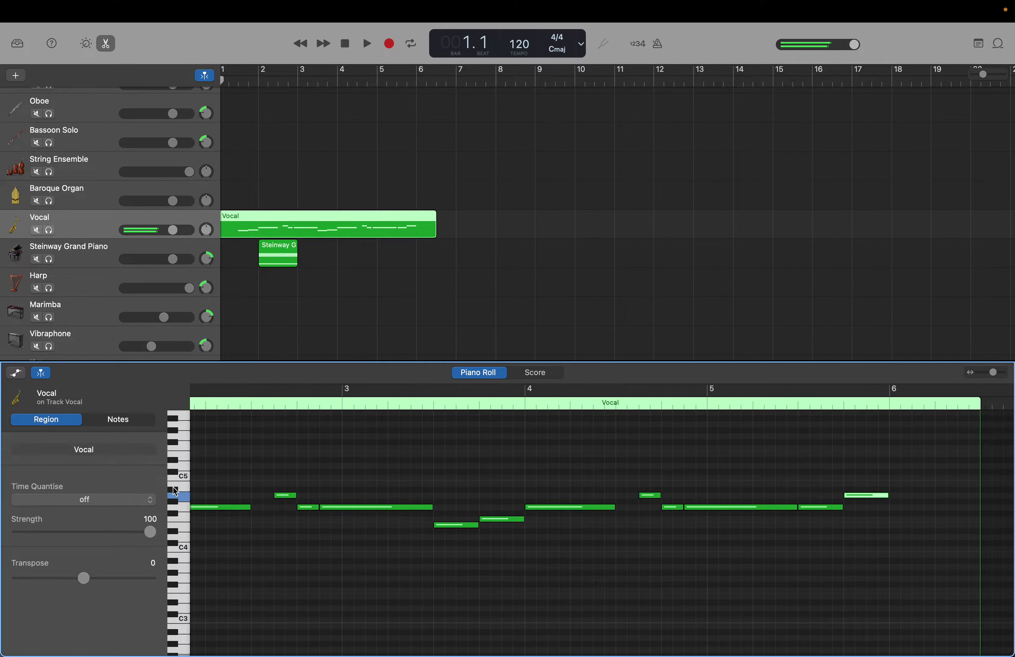
Step: Add a one-beat A#4 note on beat 1 of bar 6 in the Vocal region
right_click(898, 489)
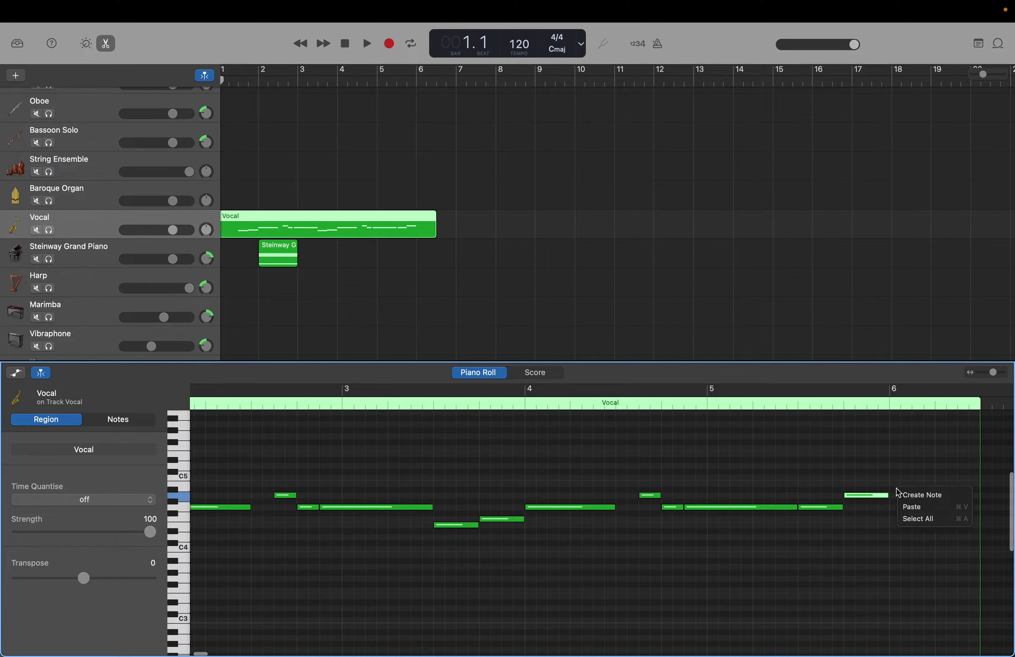
click(900, 495)
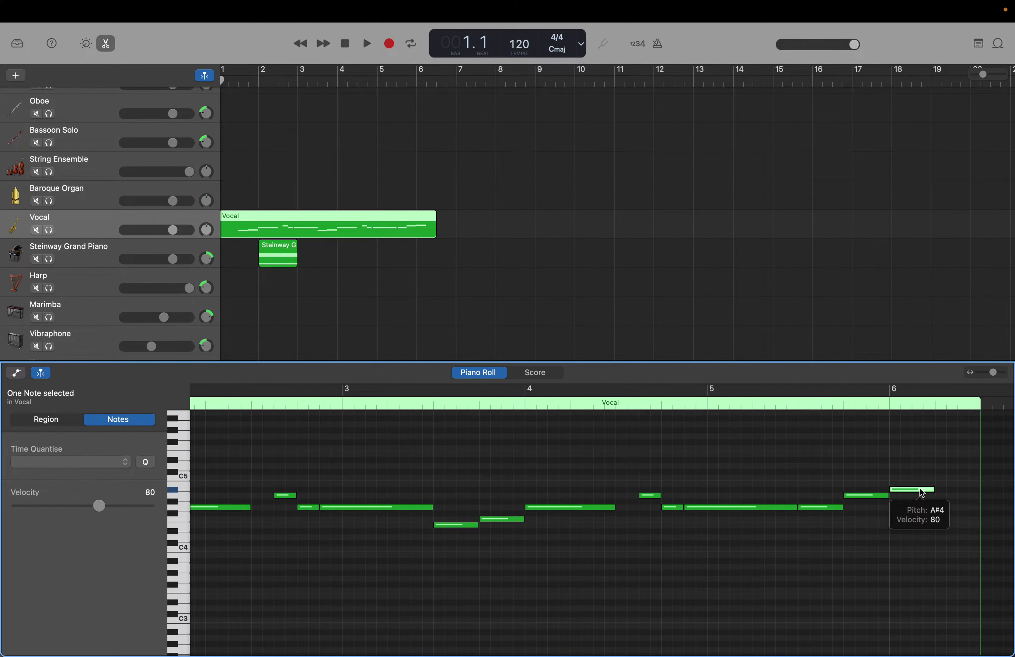
scroll(914, 493, right, 5)
scroll(922, 493, right, 2)
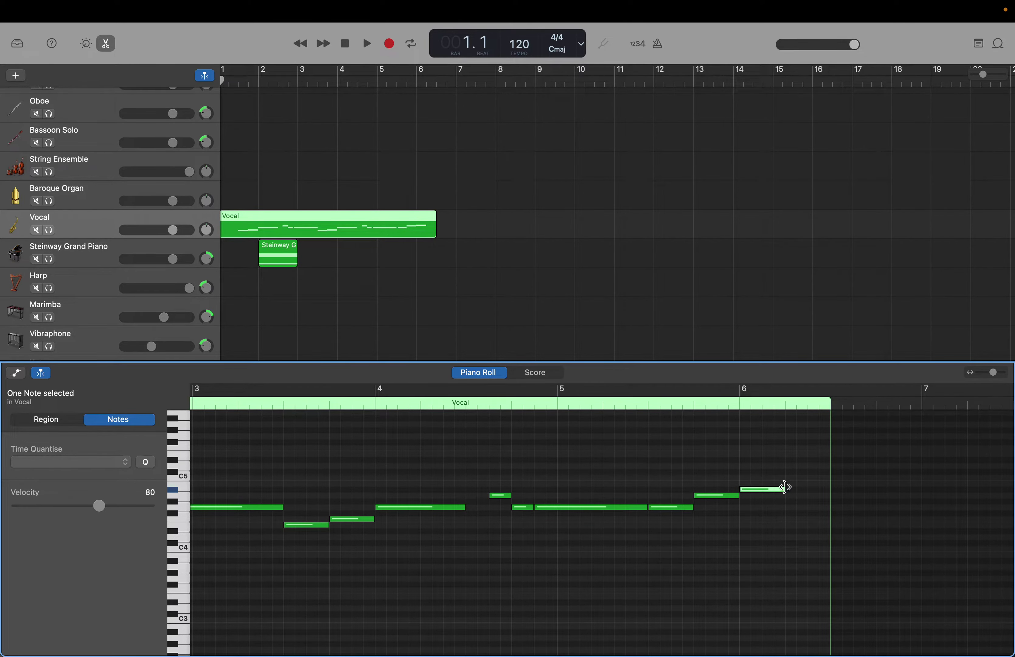
click(785, 489)
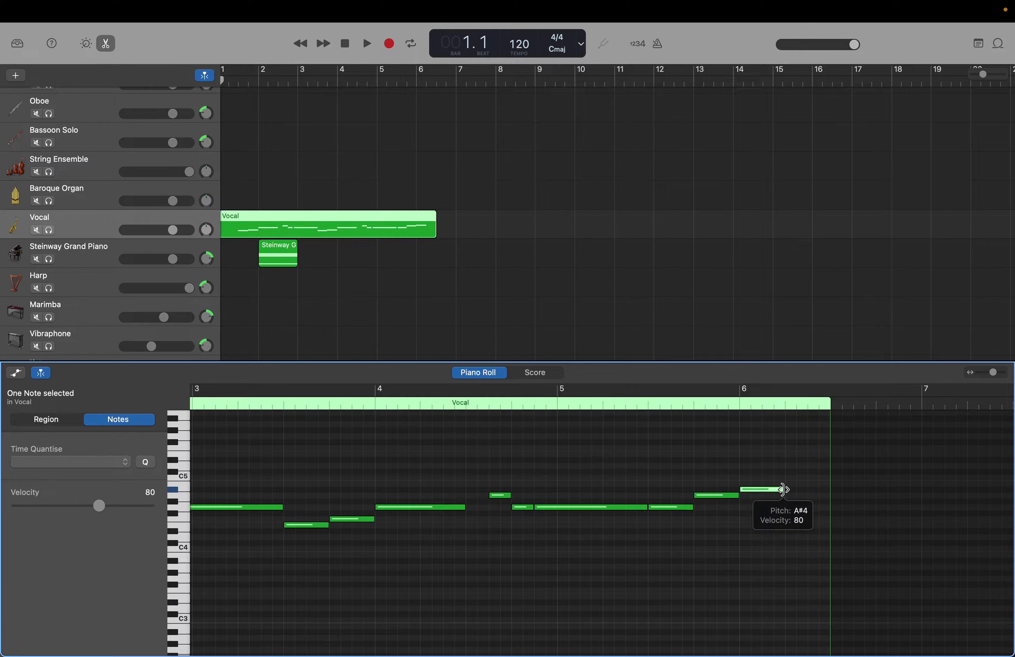
mouse_move(784, 490)
mouse_down()
mouse_move(802, 494)
mouse_move(786, 489)
mouse_up()
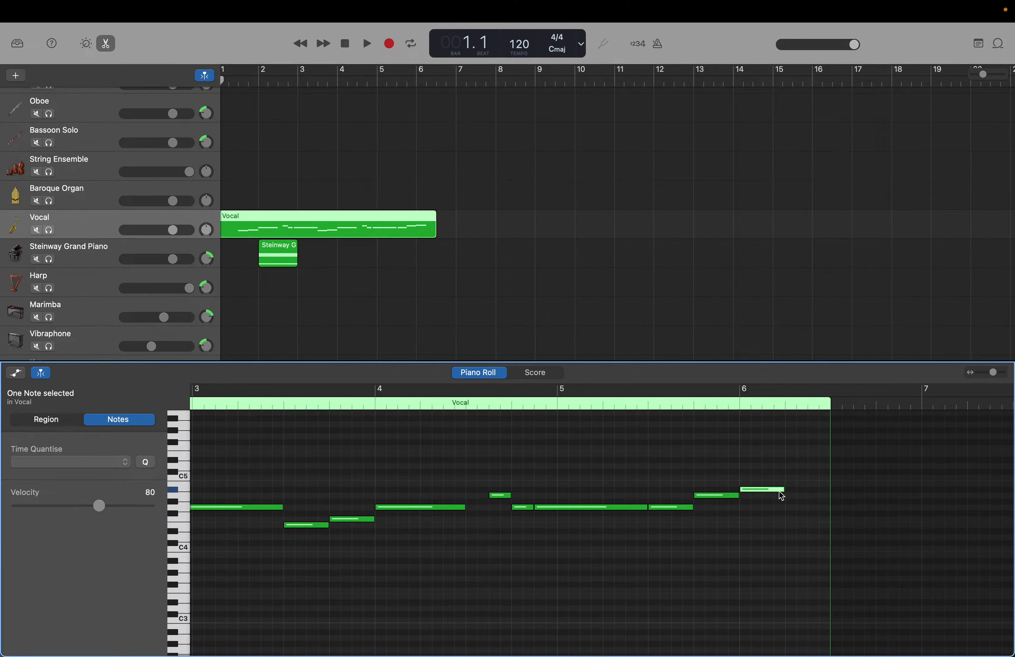
Step: Add two half-beat A#4 notes in bar 6, on the second half of beat 2 and the second half of beat 3
right_click(816, 492)
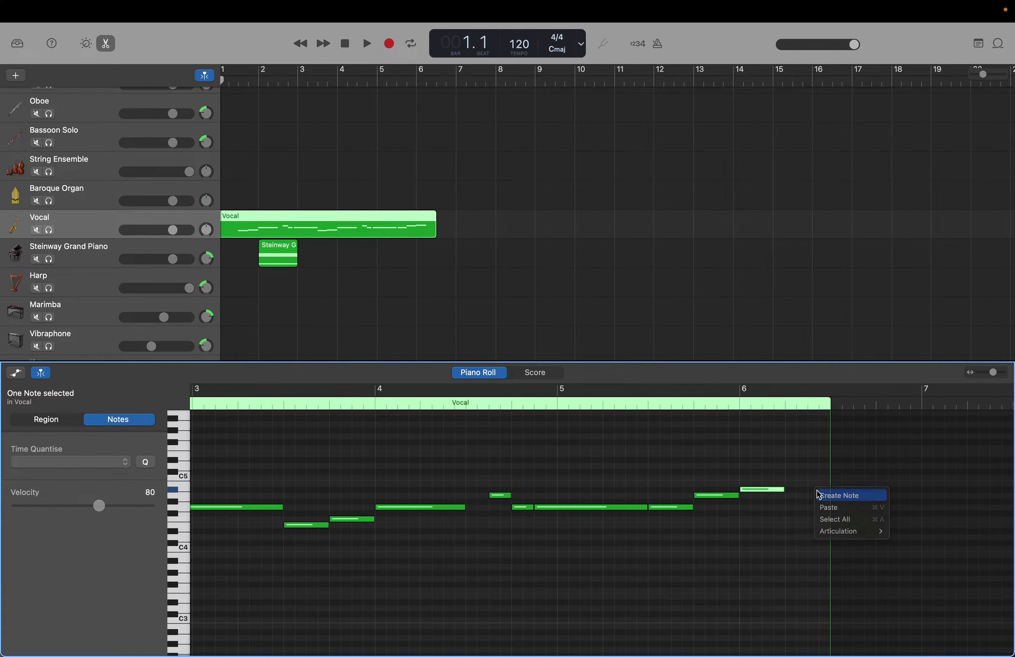
click(819, 495)
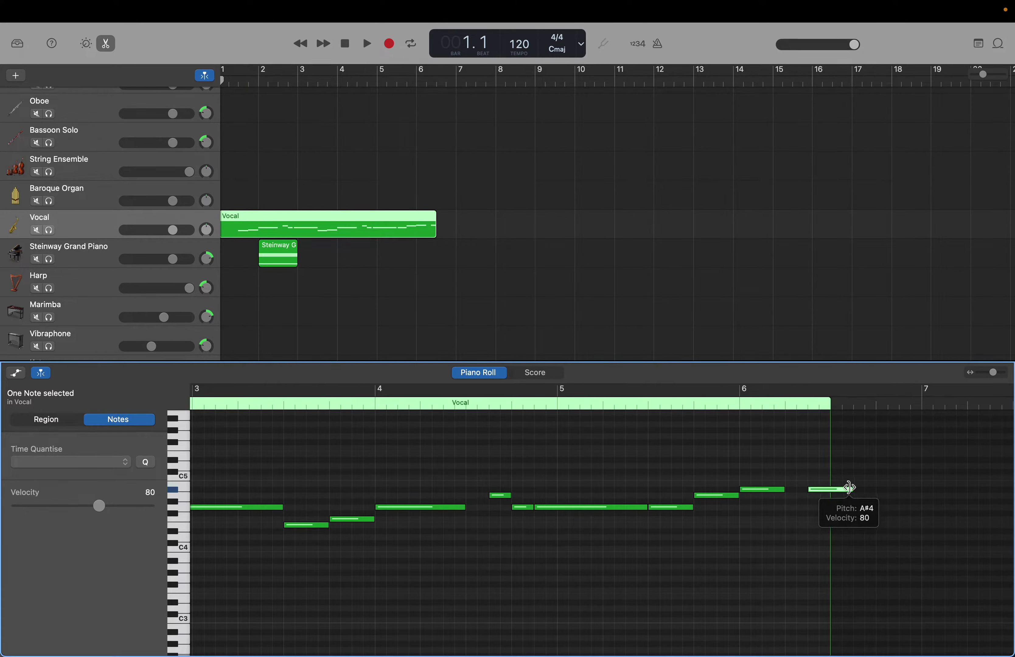
drag(850, 488, 830, 489)
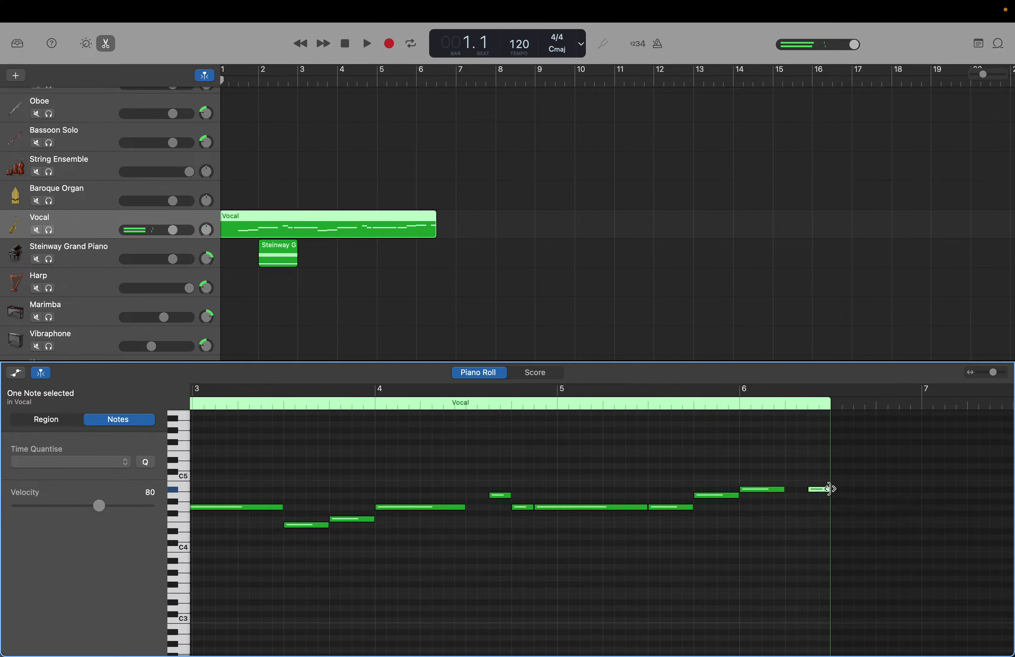
right_click(863, 495)
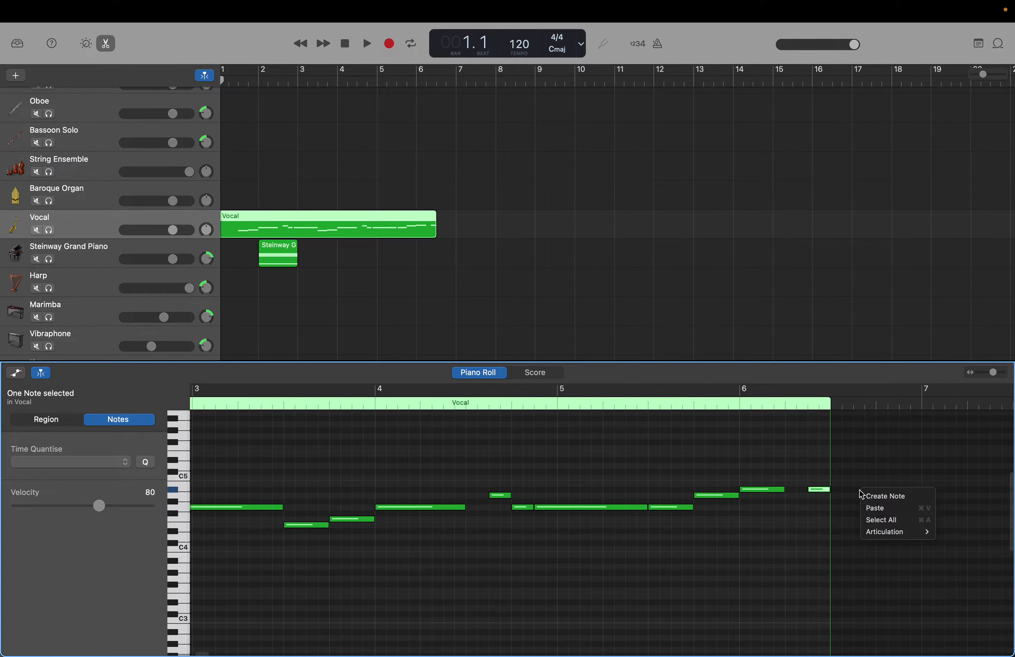
click(870, 495)
click(870, 492)
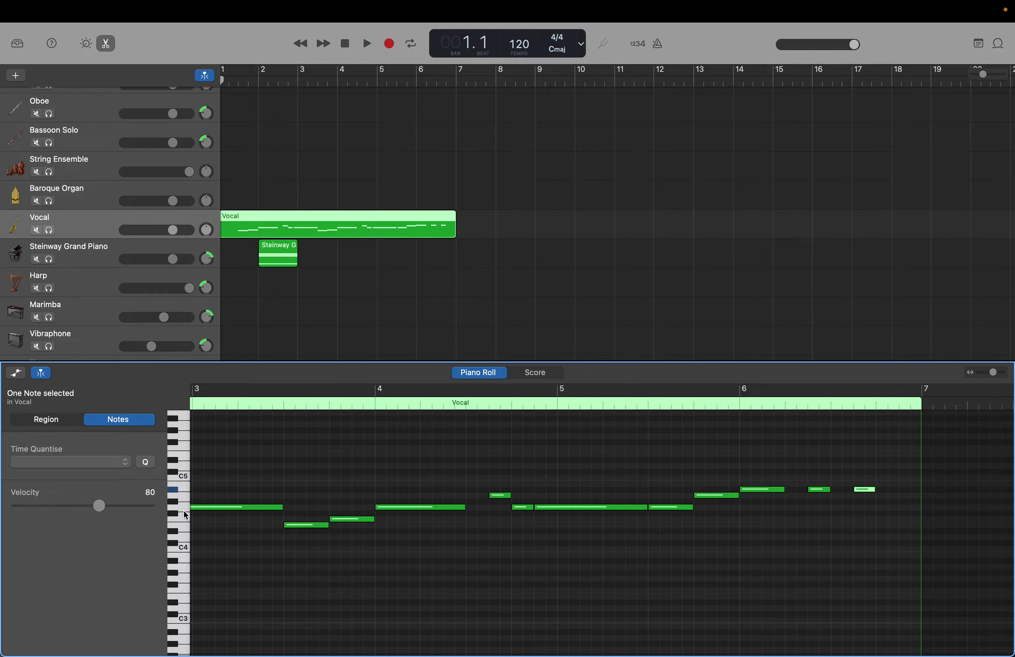
Step: Audition A4 and add an A4 note on the second half of beat 4 in bar 6, lasting one and a half beats
click(176, 496)
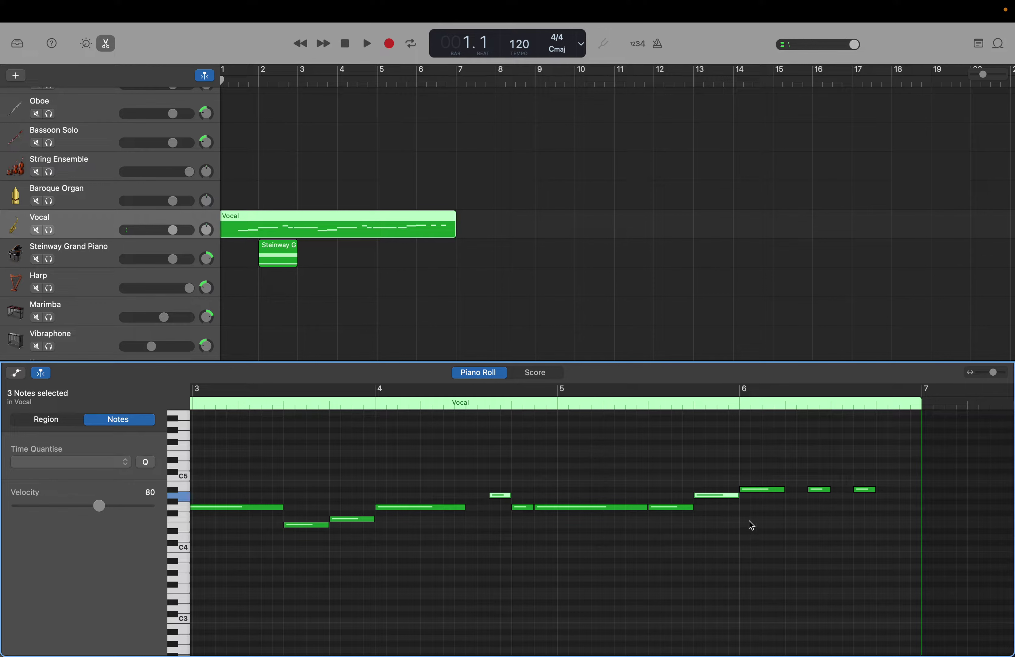
right_click(902, 496)
key(Escape)
super+click(905, 497)
scroll(905, 496, right, 10)
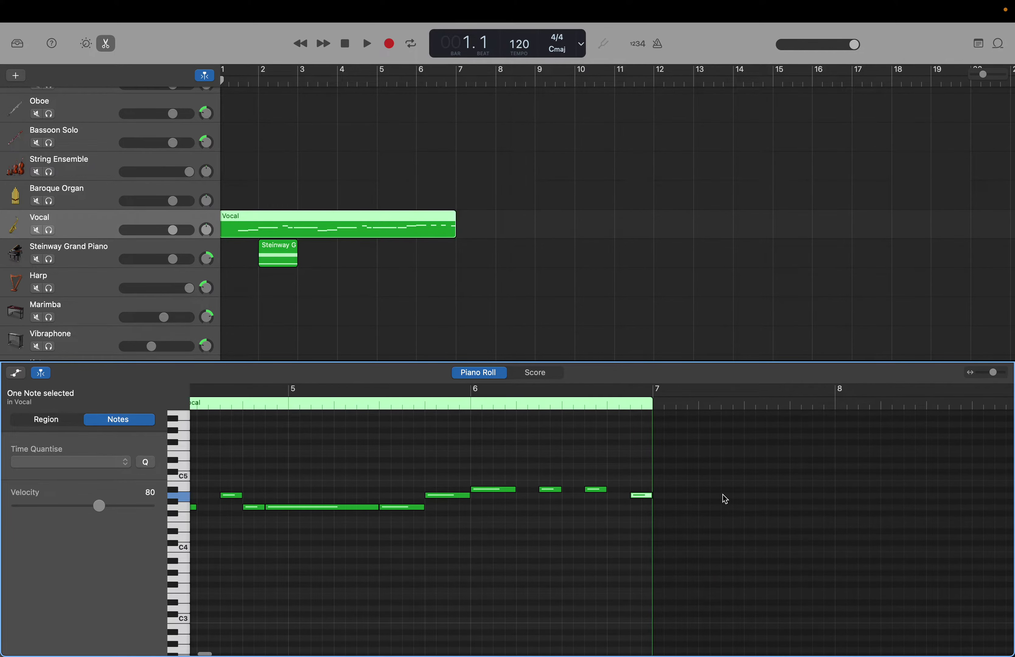
click(653, 496)
drag(652, 496, 742, 496)
mouse_move(743, 495)
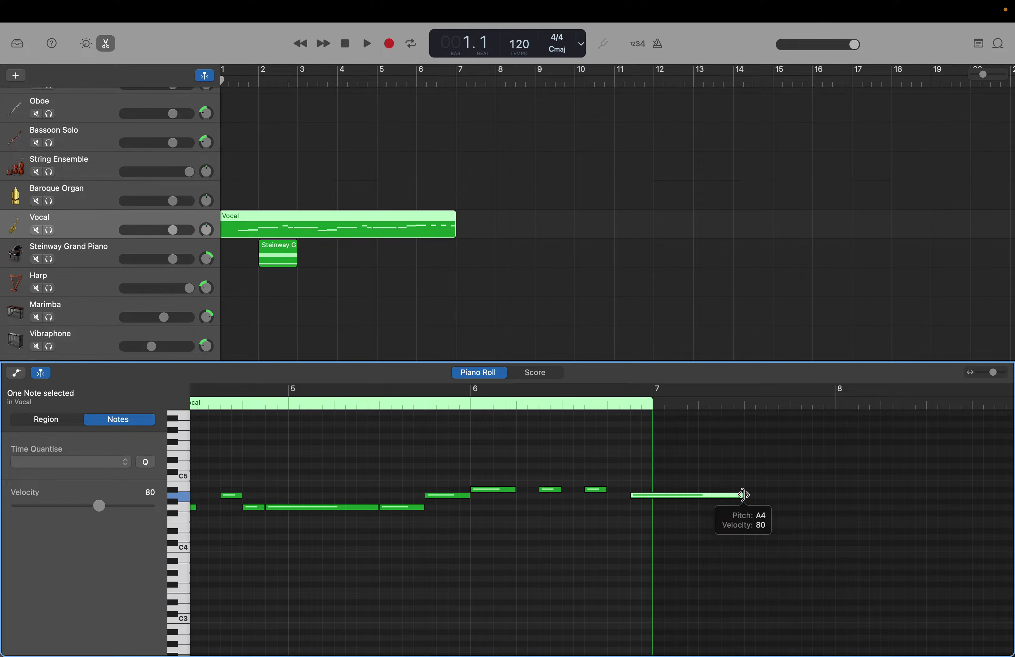
drag(744, 495, 702, 500)
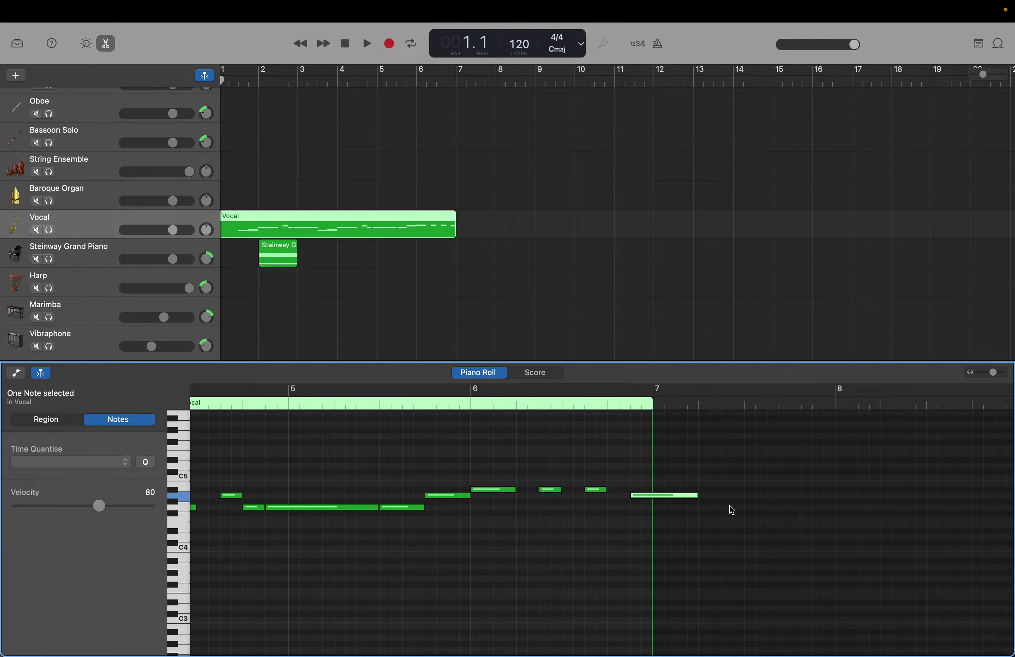
Step: Add a half-beat G4 on the second half of beat 2 in bar 7 and a half-beat F4 on the second half of beat 3
right_click(731, 510)
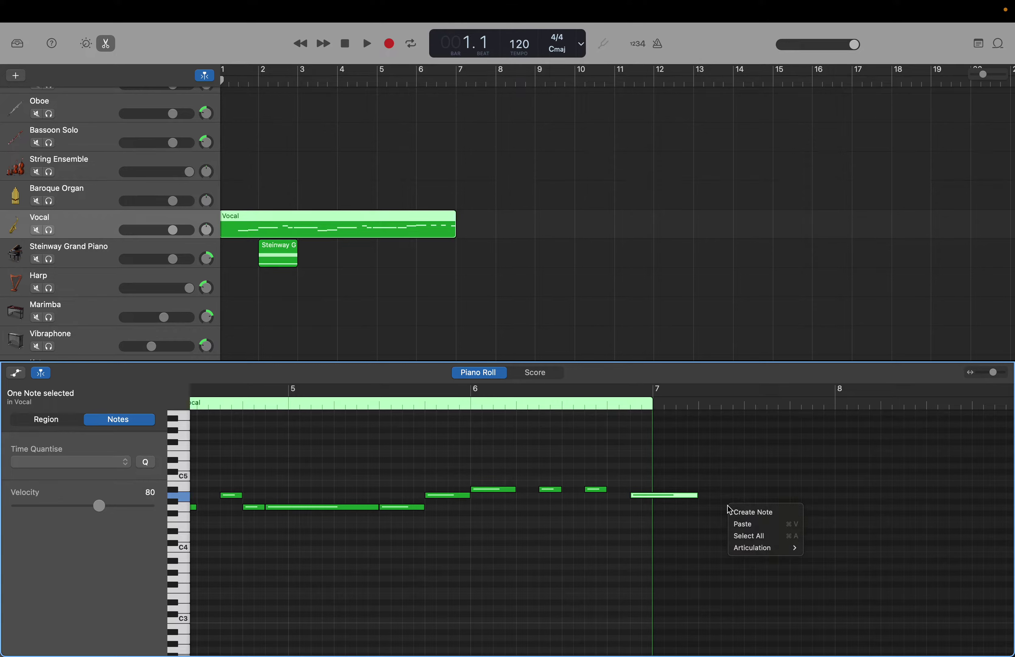
click(731, 512)
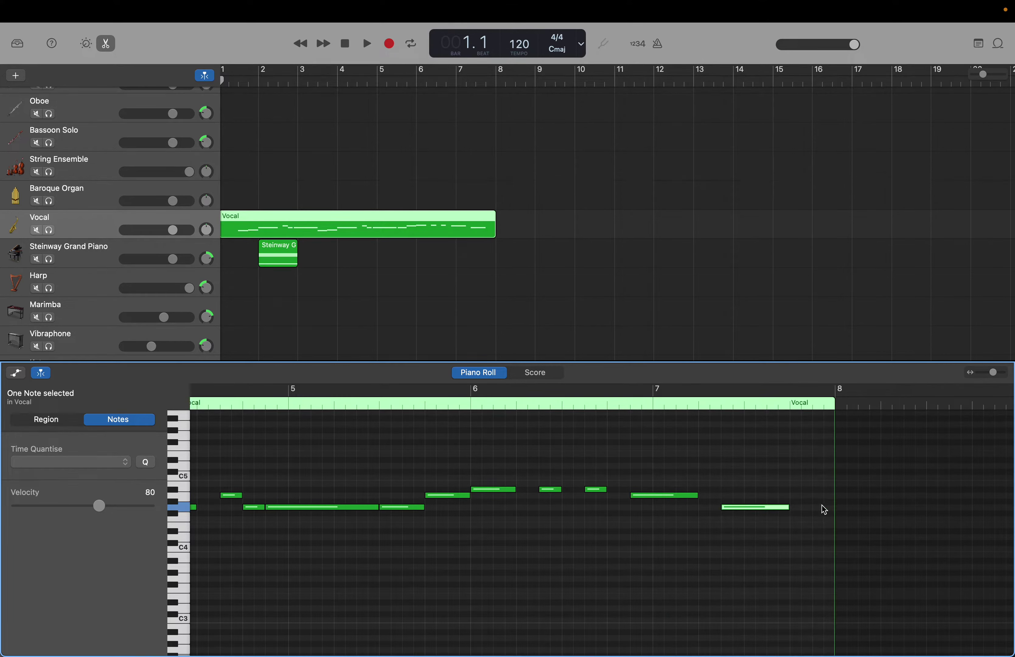
drag(789, 507, 745, 510)
right_click(769, 519)
click(778, 524)
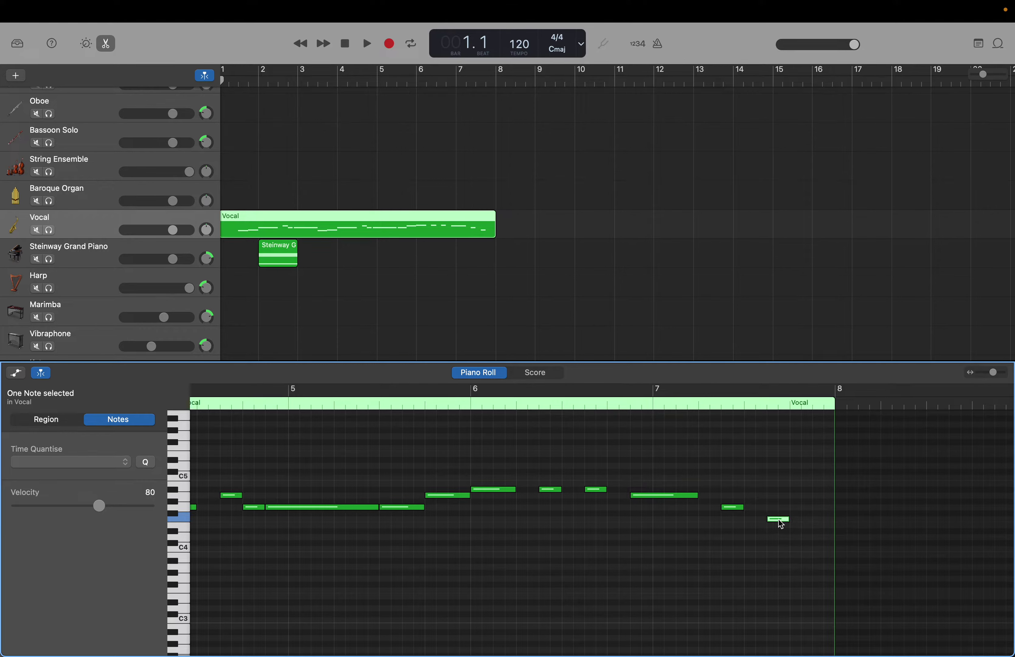
click(780, 520)
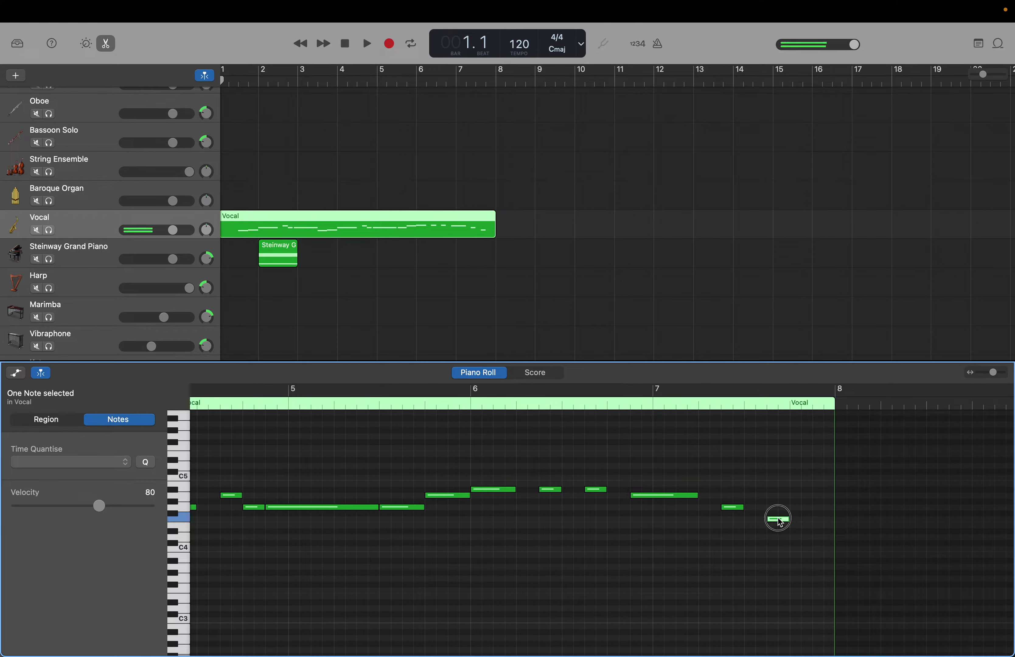
Step: Add an A4 note on beat 4 of bar 7 and lengthen it to two and a half beats
right_click(798, 498)
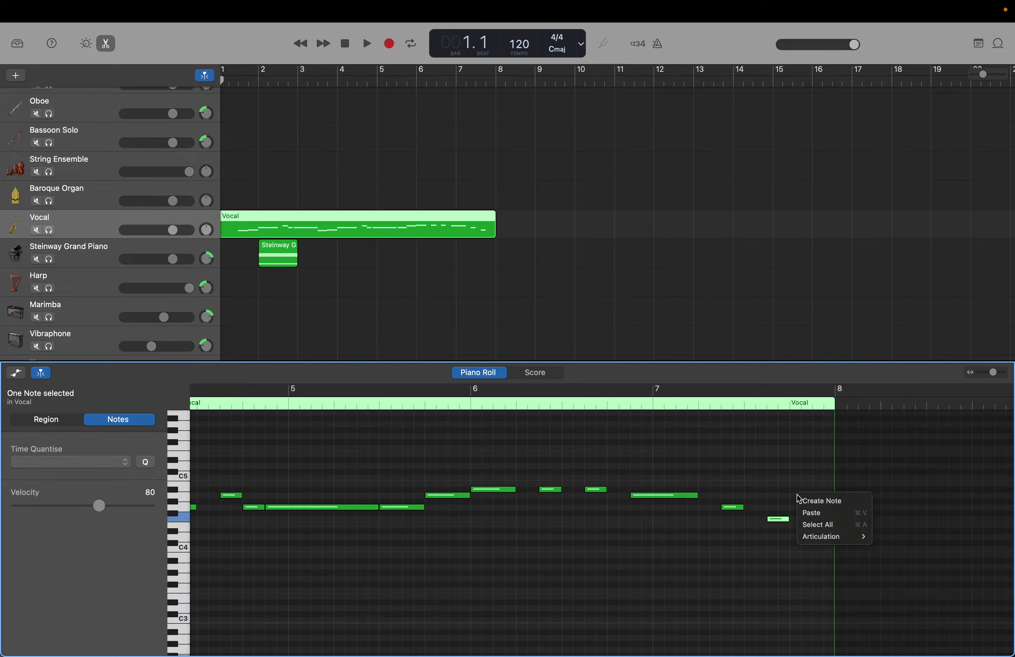
click(801, 500)
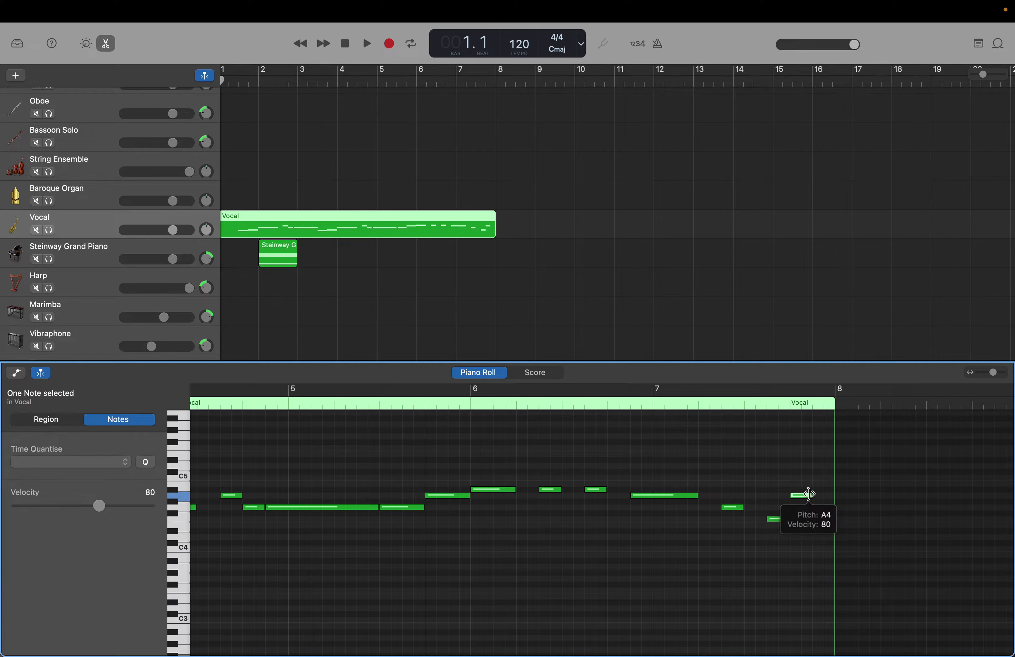
drag(811, 496, 905, 492)
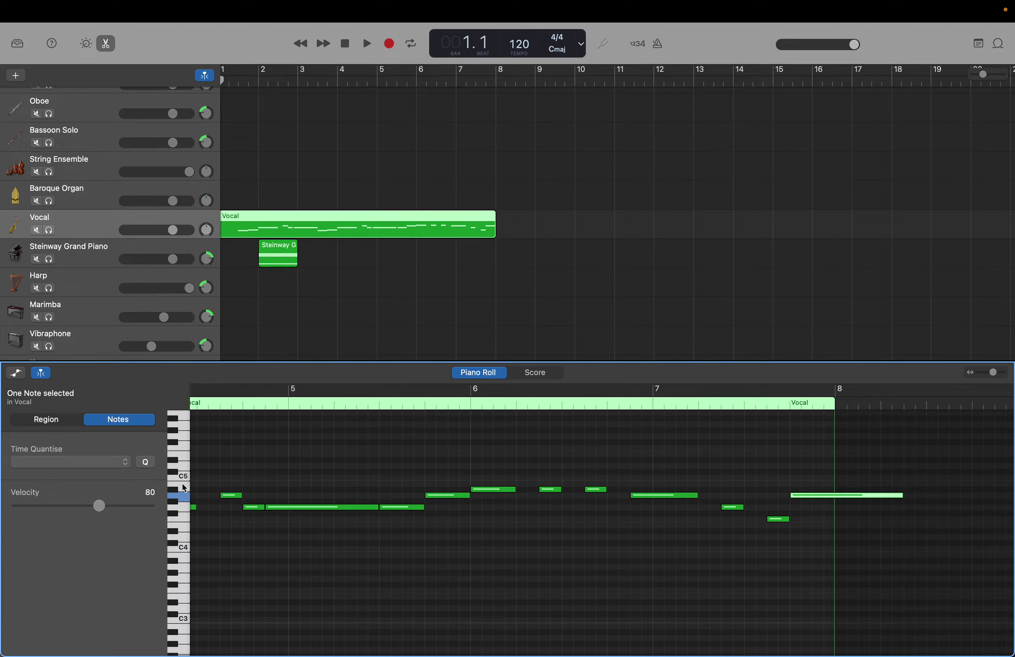
Step: Audition the keys from A4 to C5 and add a one-beat A4 note on beat 3 of bar 8
click(184, 494)
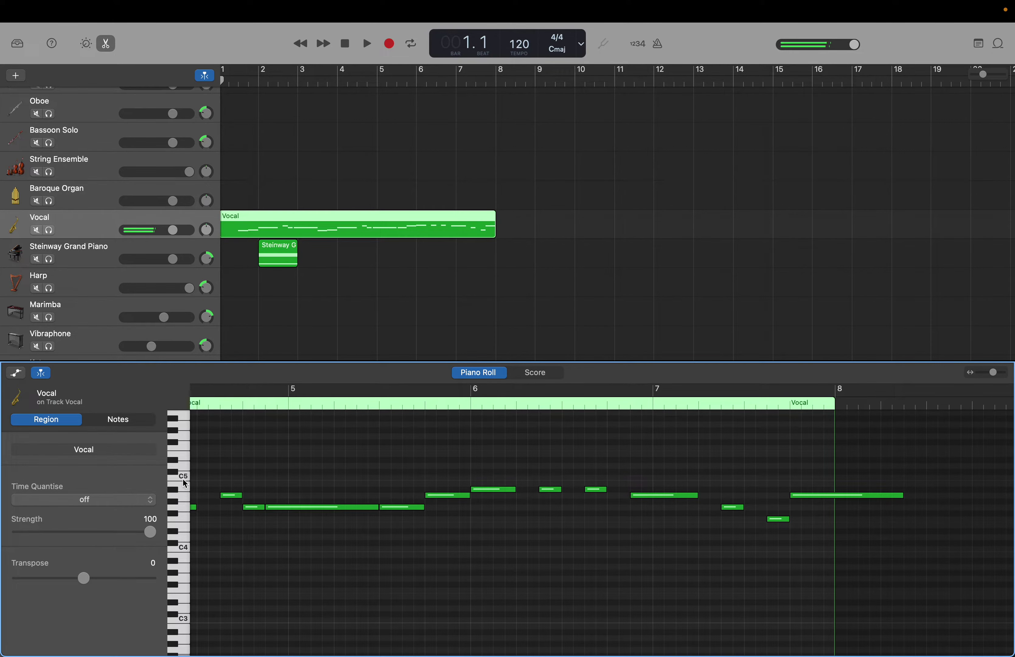
click(186, 478)
scroll(940, 554, right, 5)
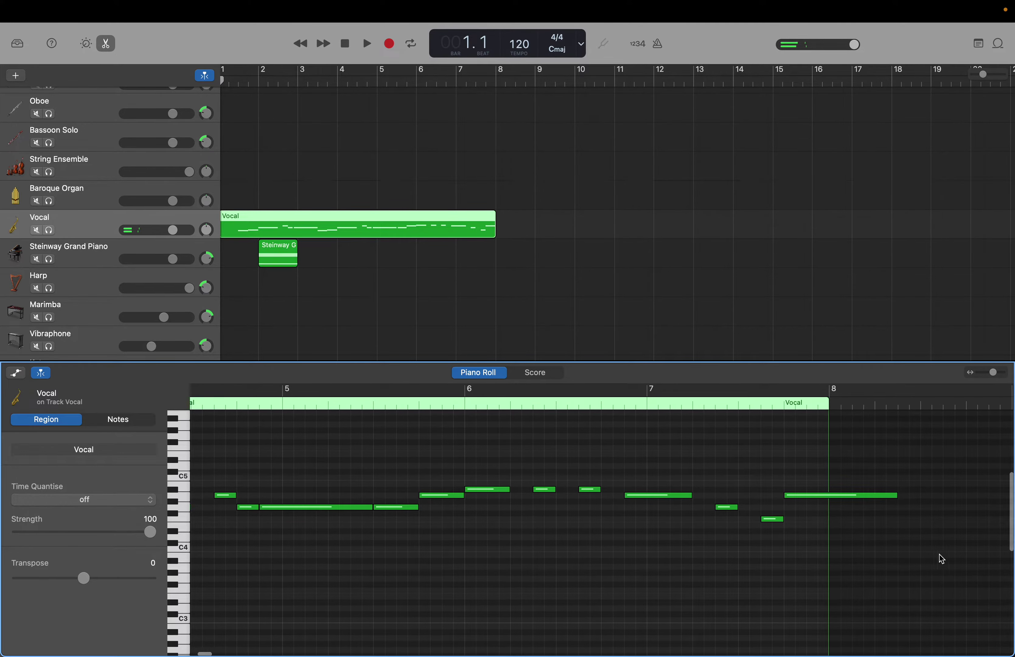
right_click(828, 490)
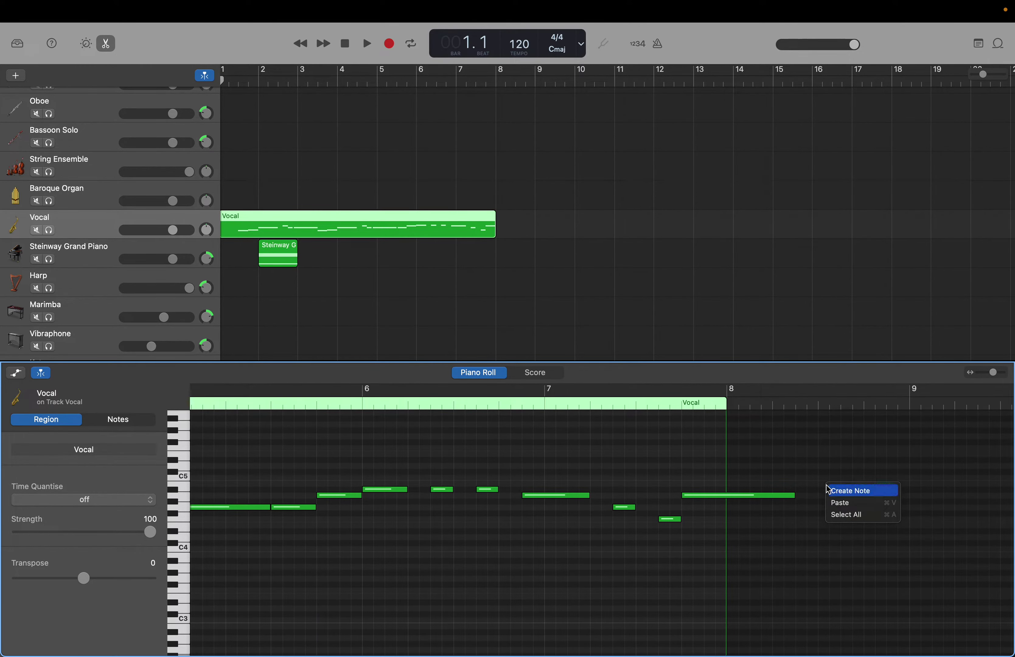
click(852, 487)
mouse_move(919, 487)
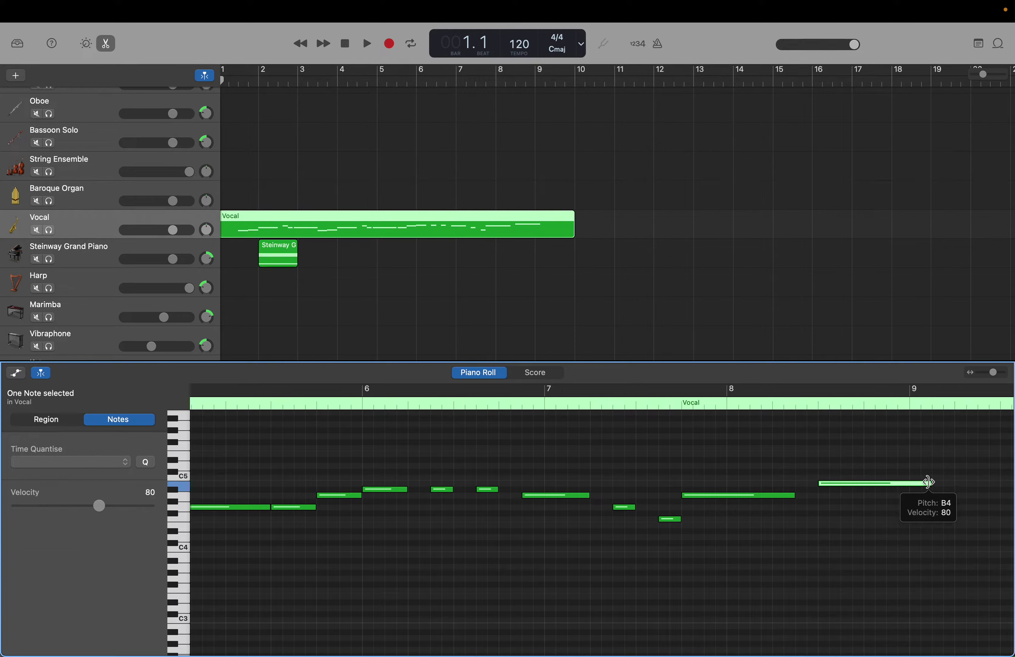
drag(929, 485, 857, 497)
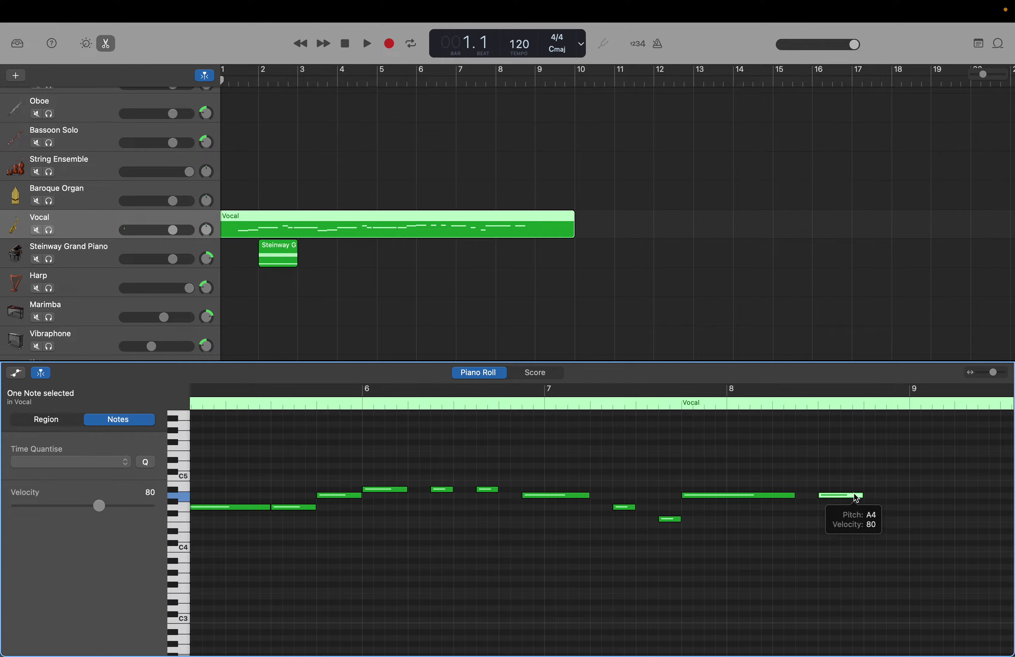
Step: Add a one-beat B4 note on beat 4 of bar 8, followed by a one-beat C5 note on beat 1 of bar 9
right_click(866, 486)
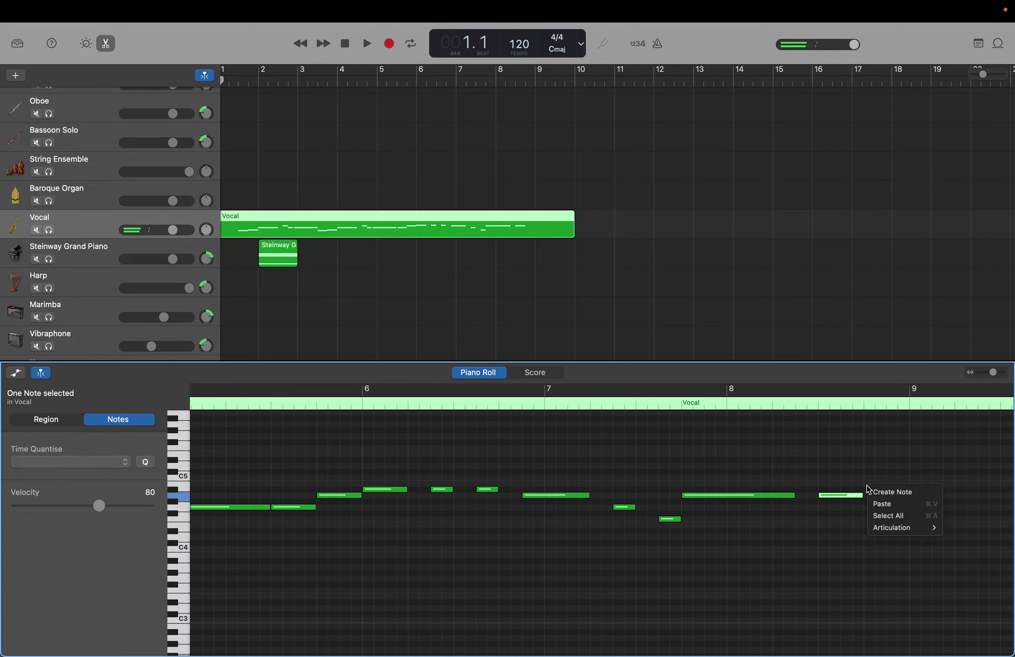
click(882, 488)
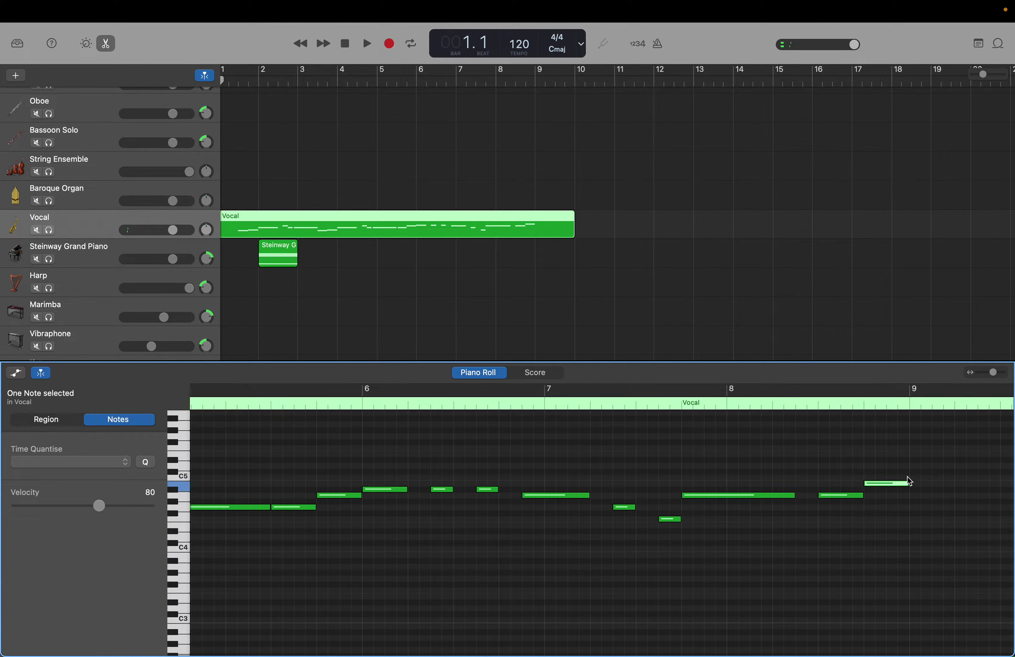
right_click(914, 480)
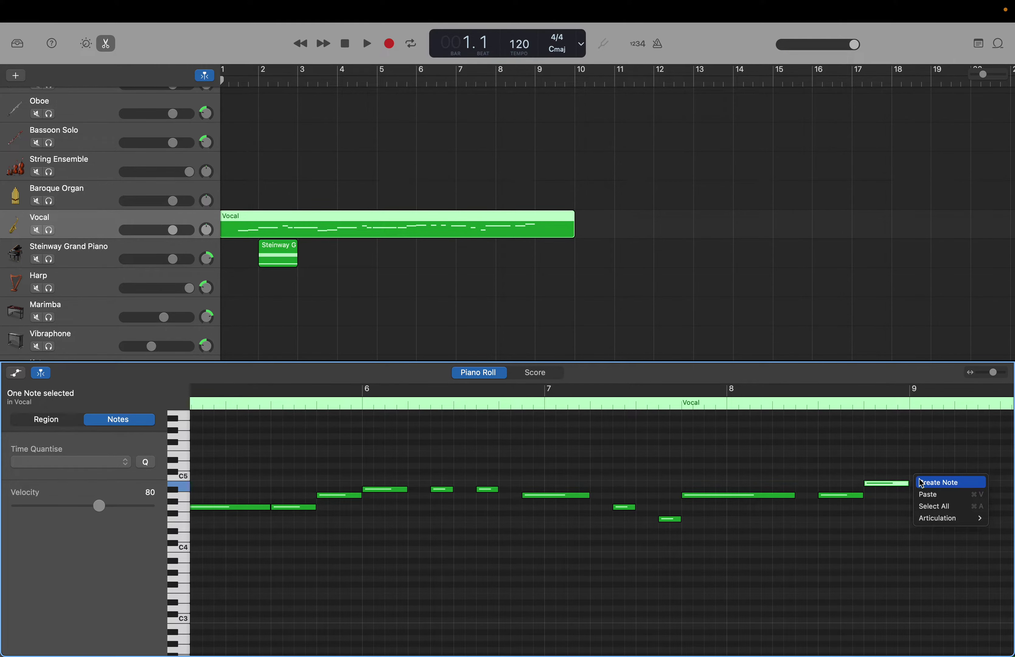
click(921, 482)
Step: Add two half-beat C5 notes in bar 9, on the second half of beat 2 and the second half of beat 3
scroll(920, 483, right, 5)
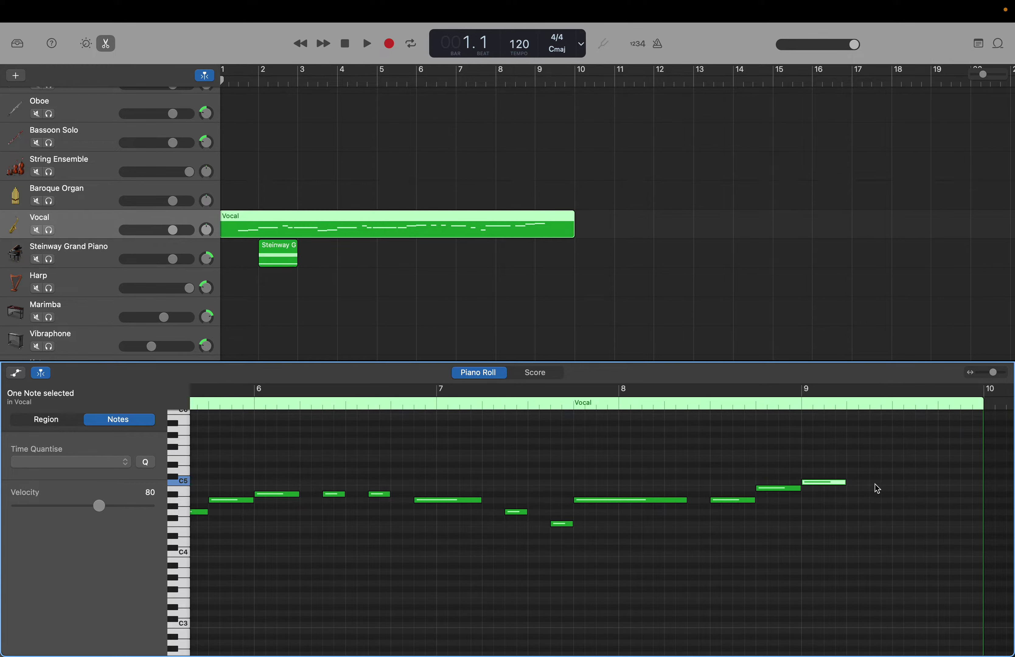
right_click(877, 482)
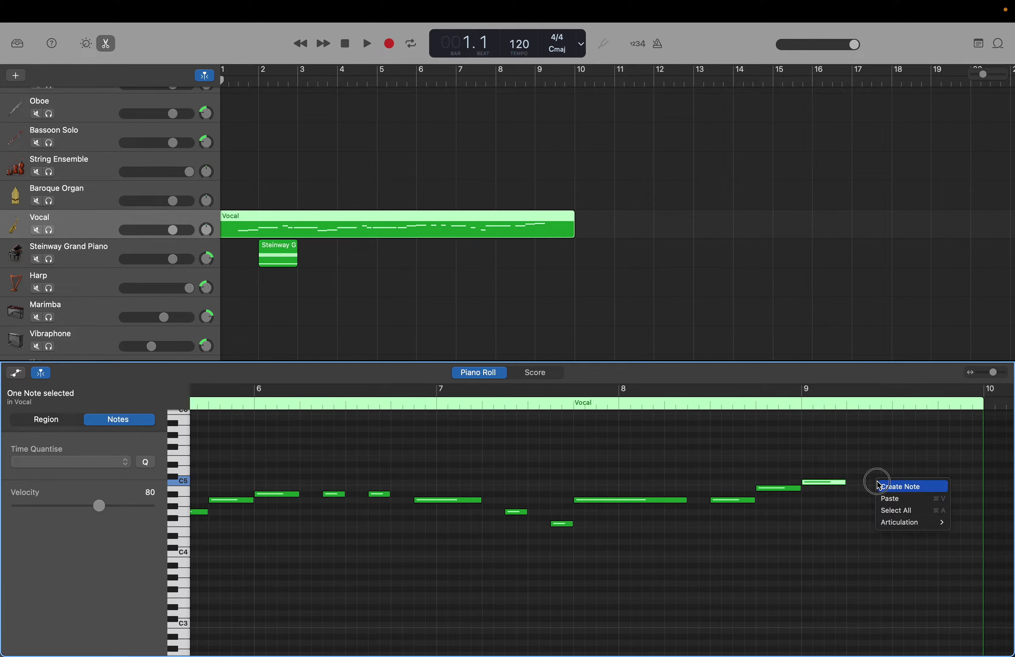
click(878, 487)
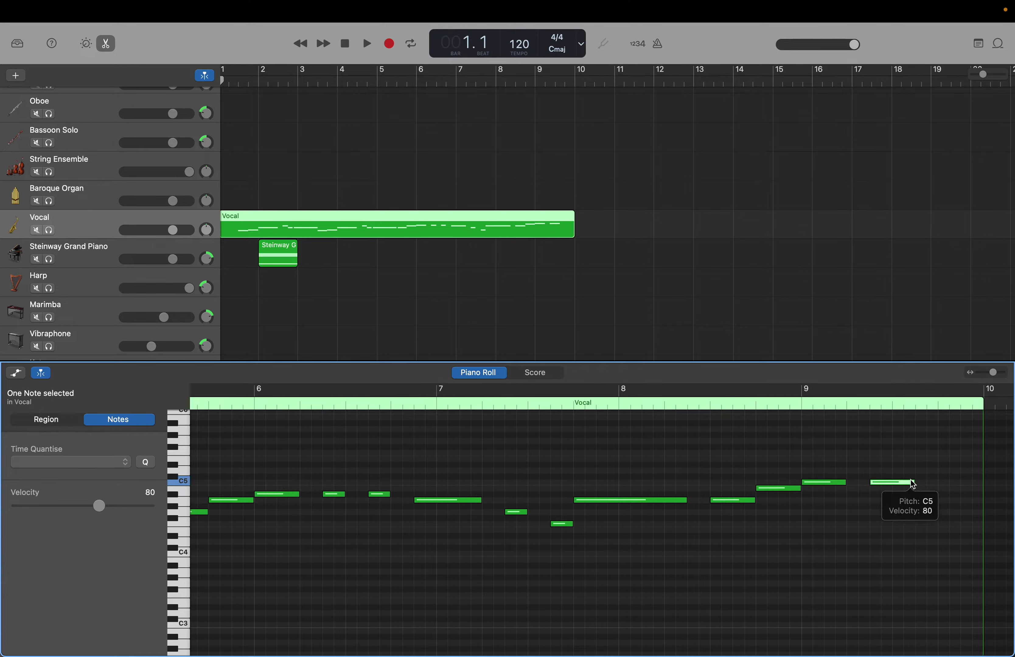
drag(913, 484, 892, 482)
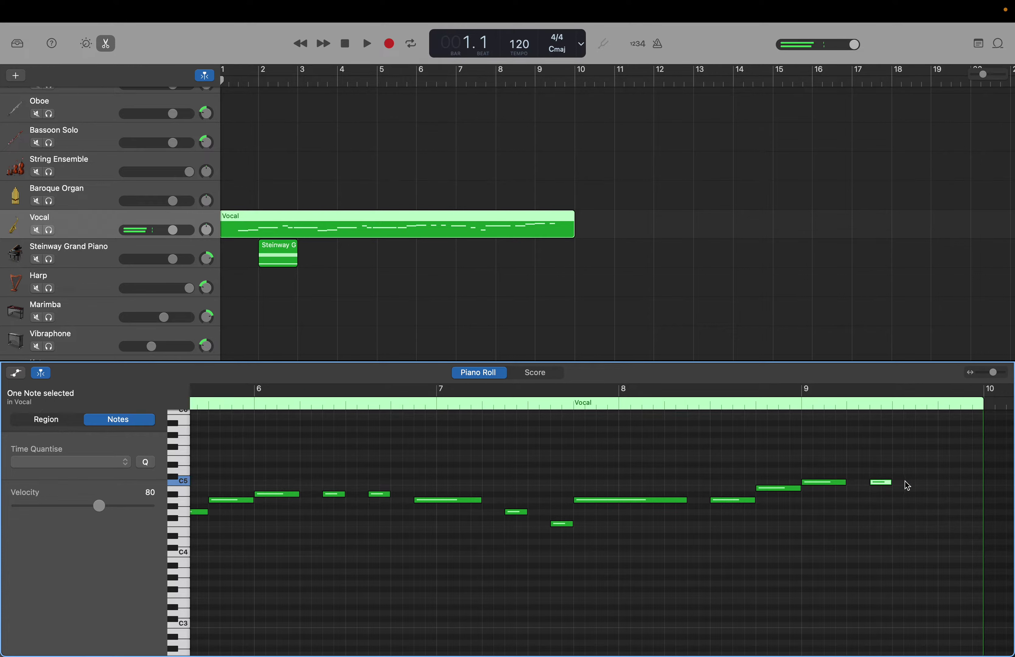
right_click(919, 482)
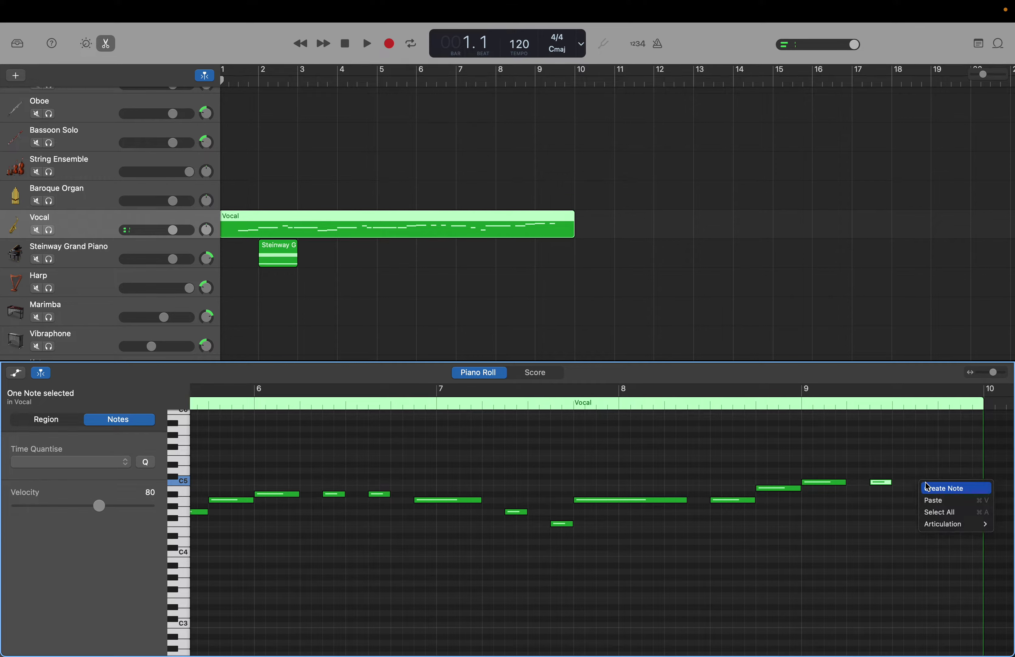
click(927, 488)
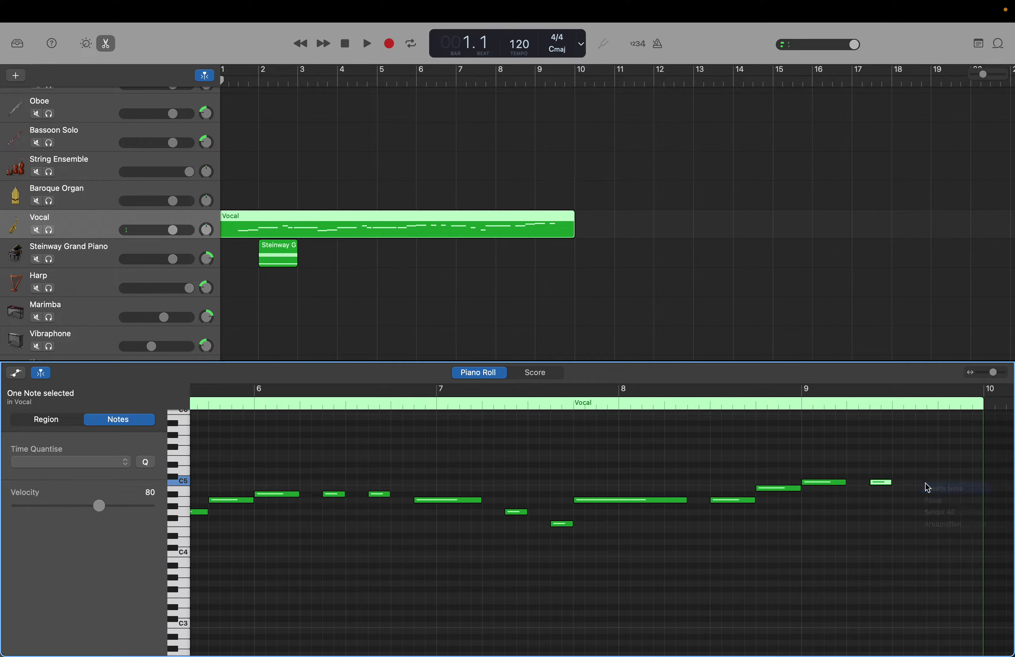
Step: Add a D5 note on the second half of beat 4 in bar 9, lengthening it to one and a half beats and extending the Vocal region by one beat
right_click(966, 471)
click(964, 479)
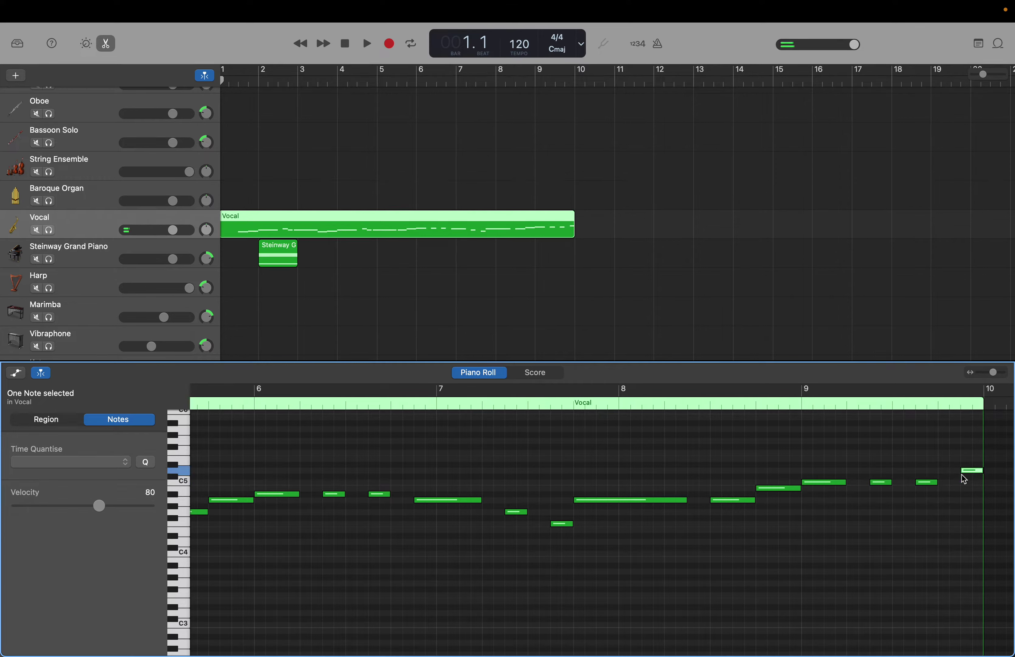
scroll(962, 476, right, 10)
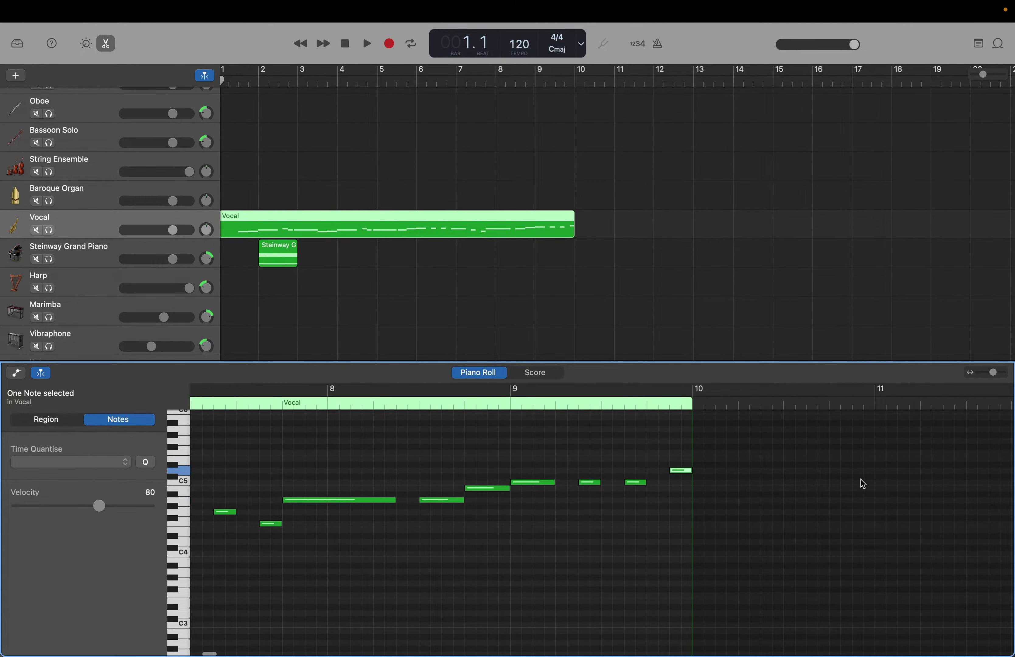
drag(692, 472, 738, 471)
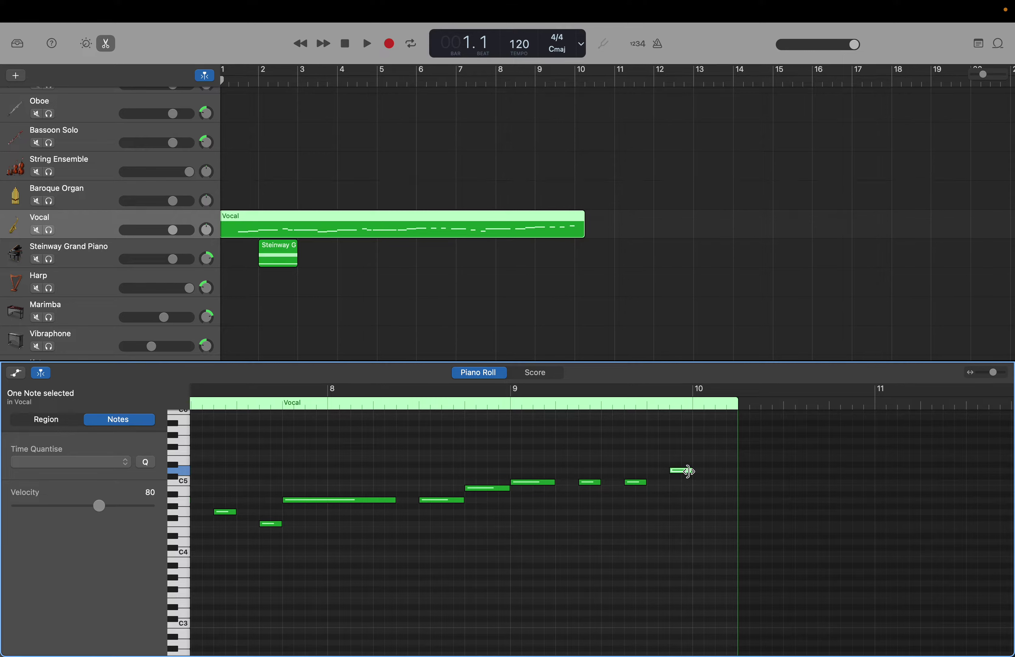
click(688, 471)
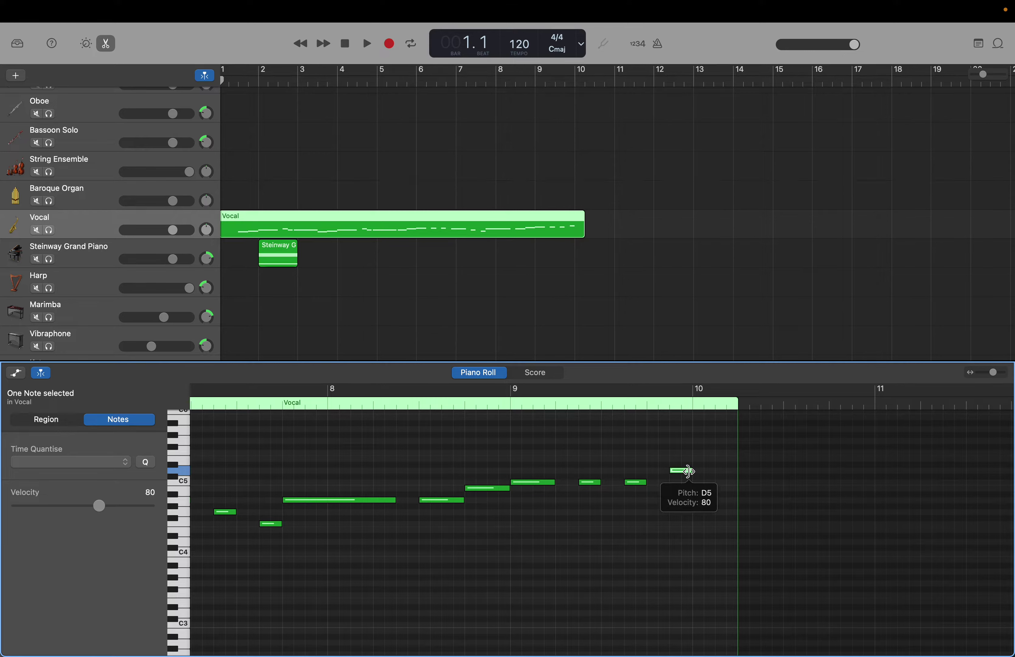
drag(688, 471, 735, 474)
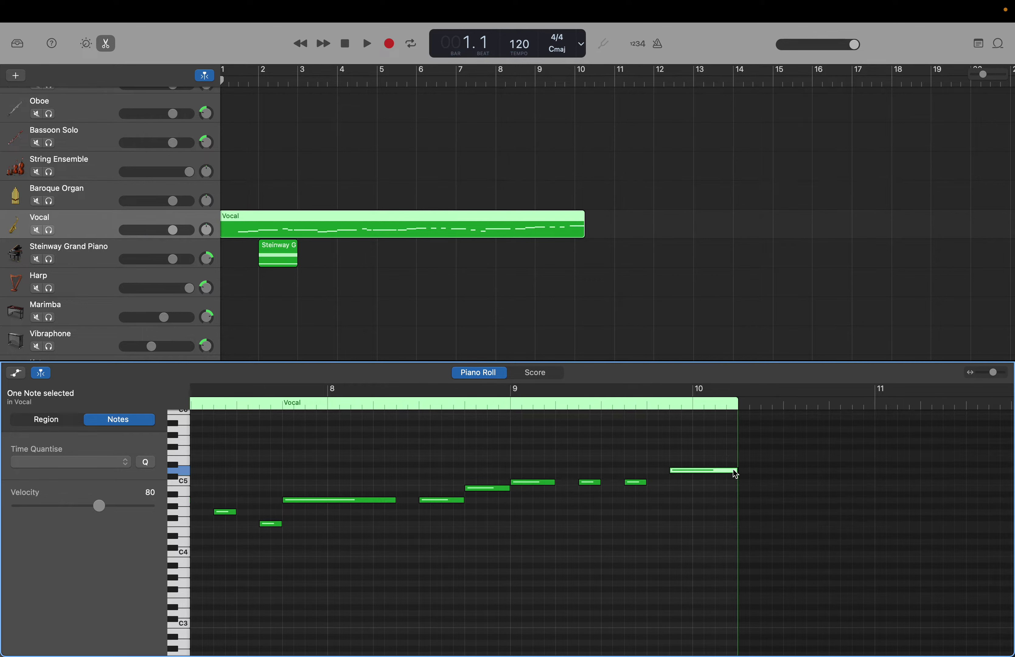
Step: Add a C5 note on the second half of beat 2 in bar 10 and shorten it to half a beat
scroll(739, 470, left, 5)
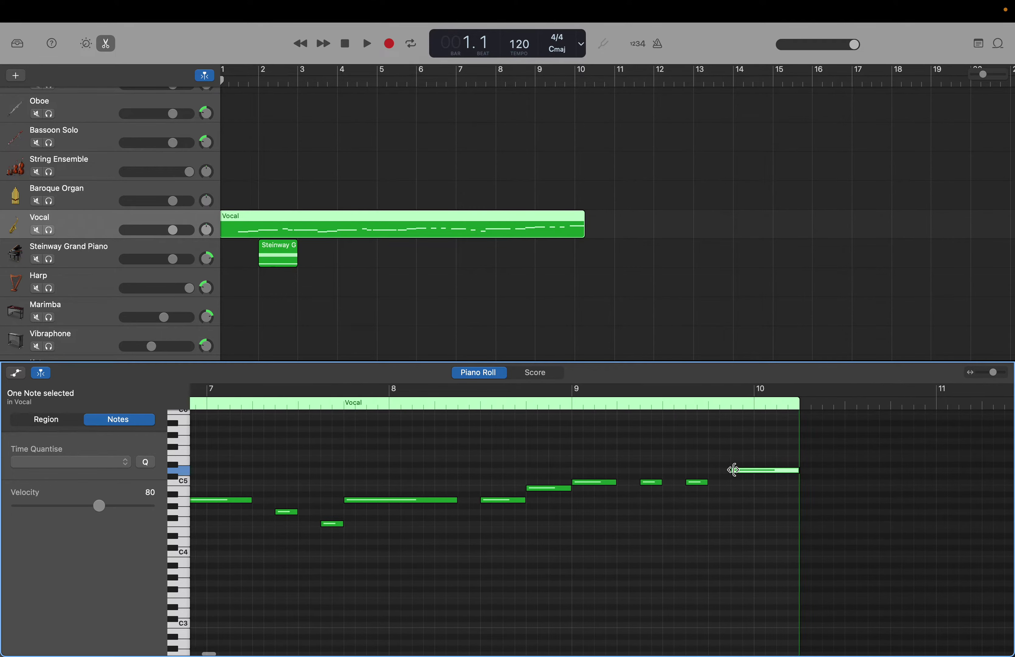
scroll(746, 471, right, 3)
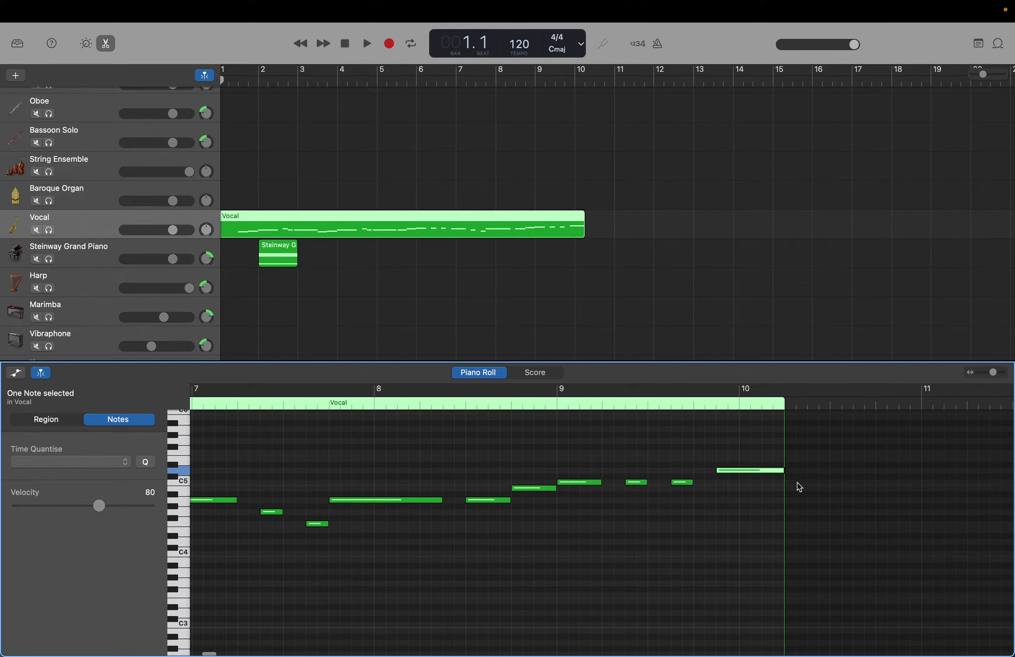
right_click(813, 483)
click(817, 486)
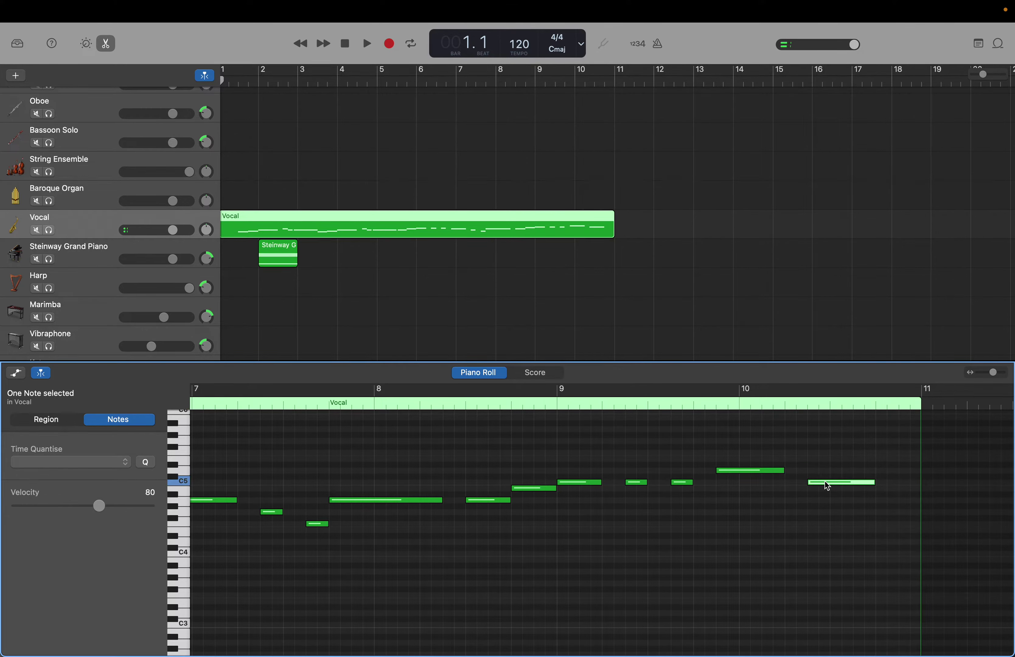
drag(875, 481, 829, 483)
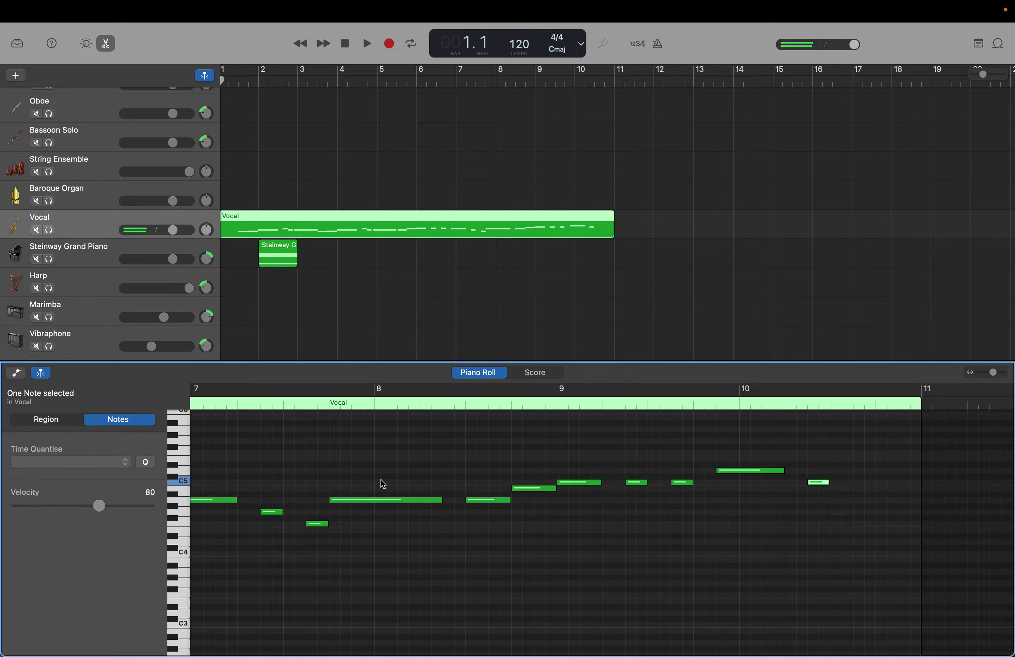
Step: Audition the keys around C5 and lower the half-beat C5 note in bar 10 to B4
click(186, 475)
click(186, 484)
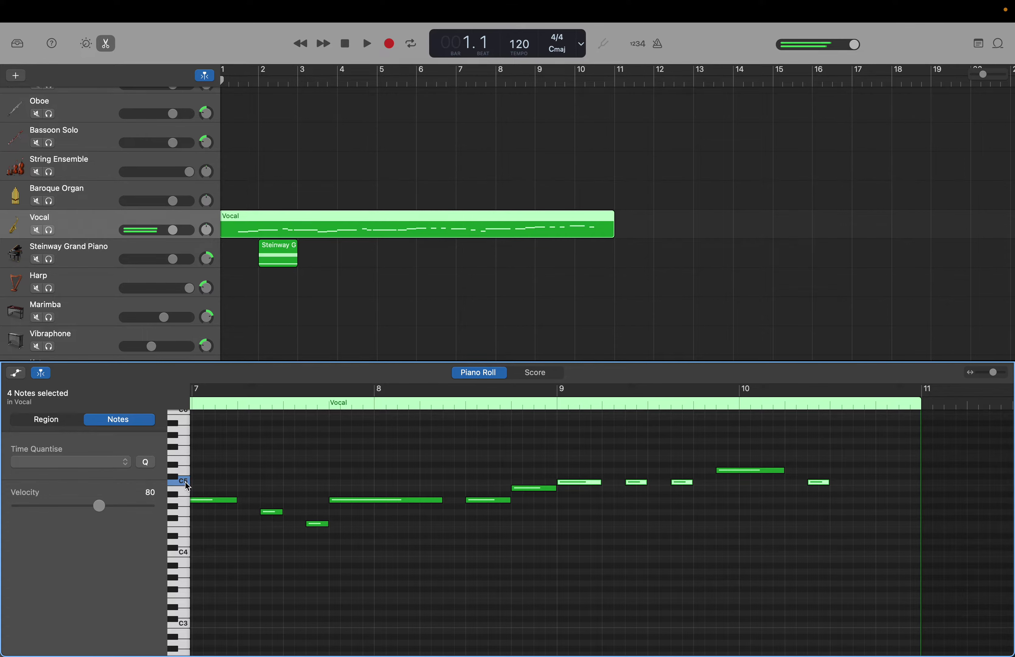
click(185, 494)
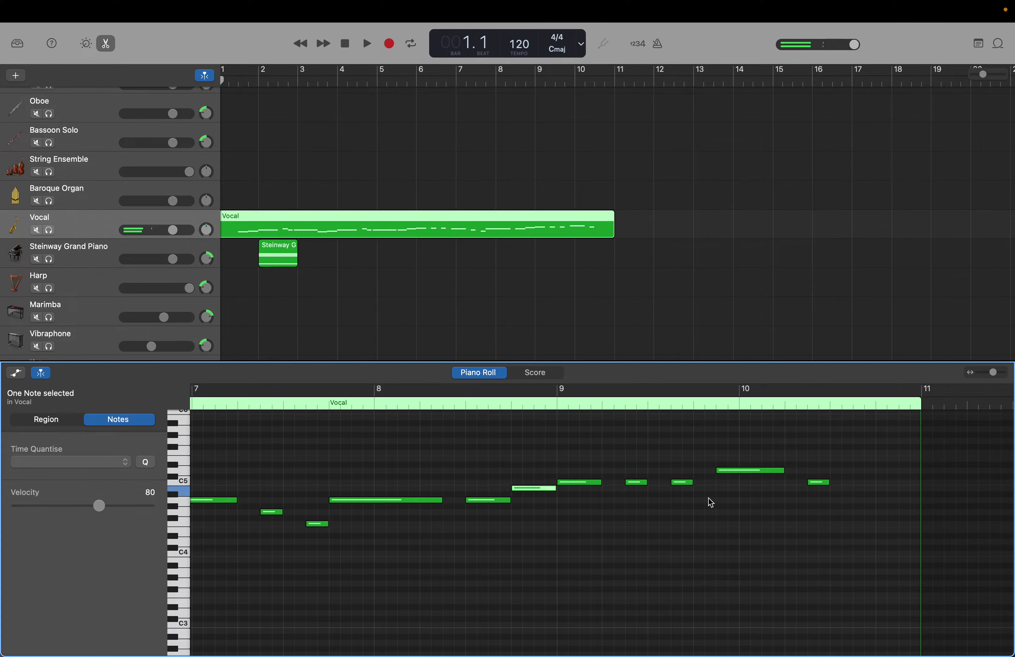
drag(813, 482, 816, 487)
click(837, 502)
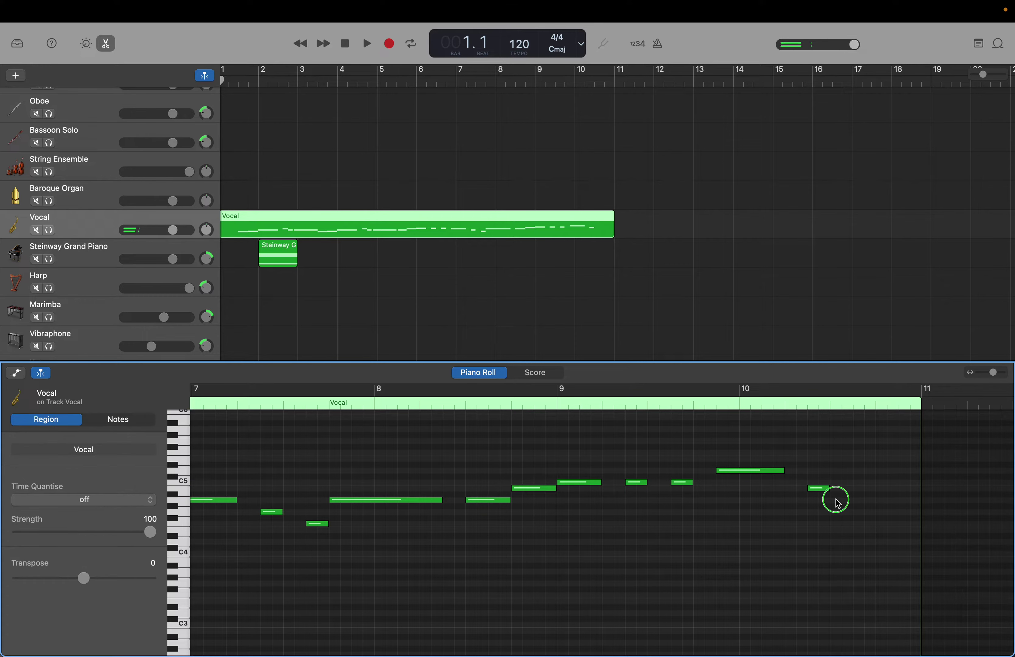
Step: Add half-beat notes in bar 10: A4 on the second half of beat 3 and G4 on the second half of beat 4
right_click(837, 501)
click(855, 506)
drag(834, 500, 868, 504)
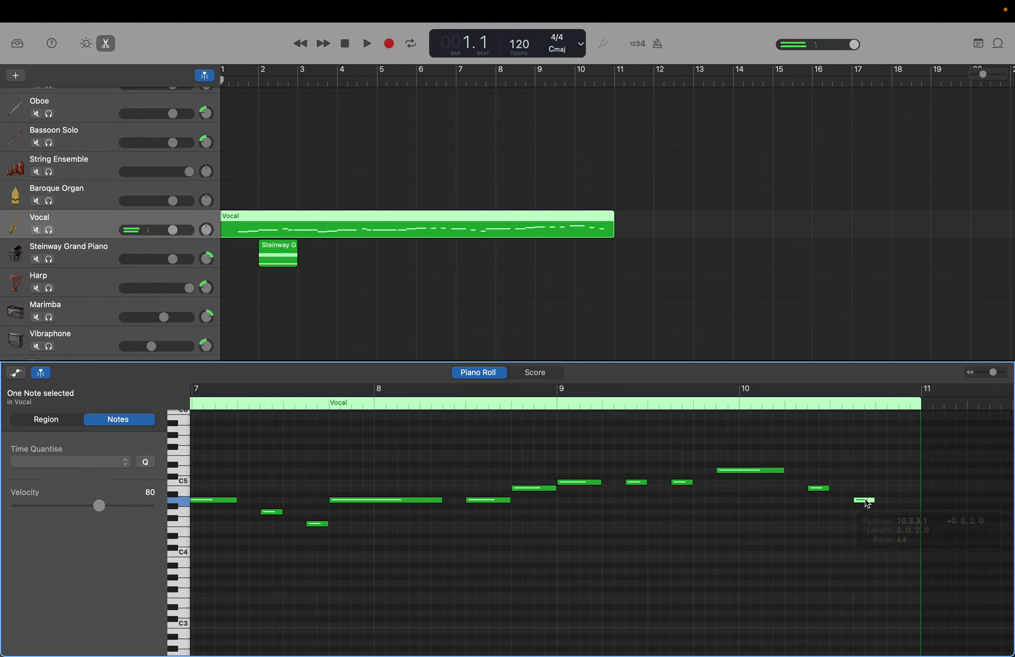
right_click(902, 512)
click(910, 517)
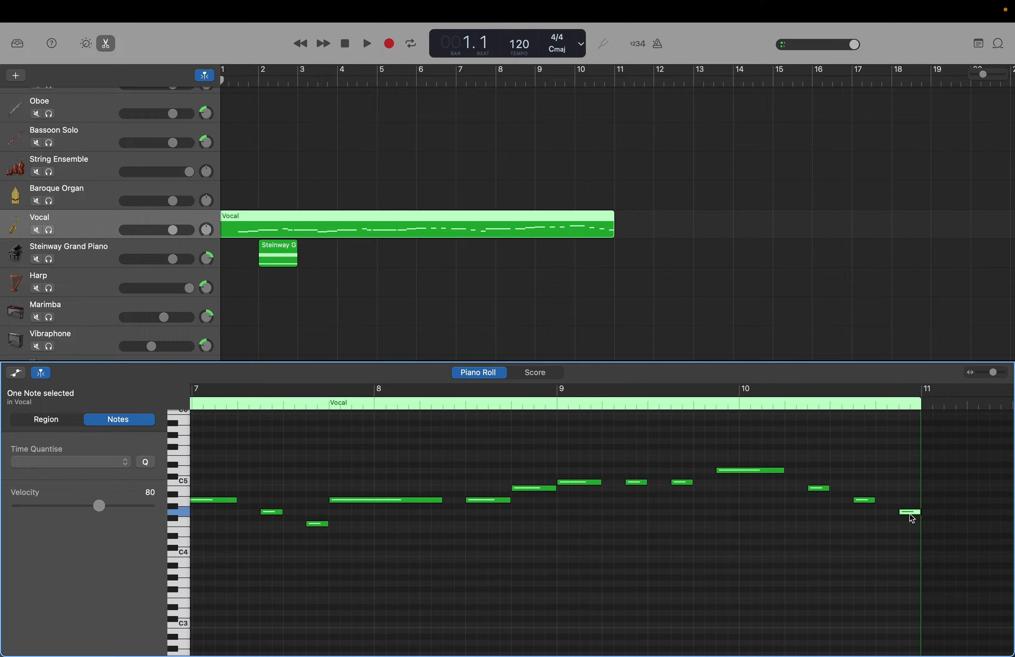
click(910, 513)
Step: Lengthen the G4 note at the end of bar 10 to two and a half beats
scroll(916, 511, right, 5)
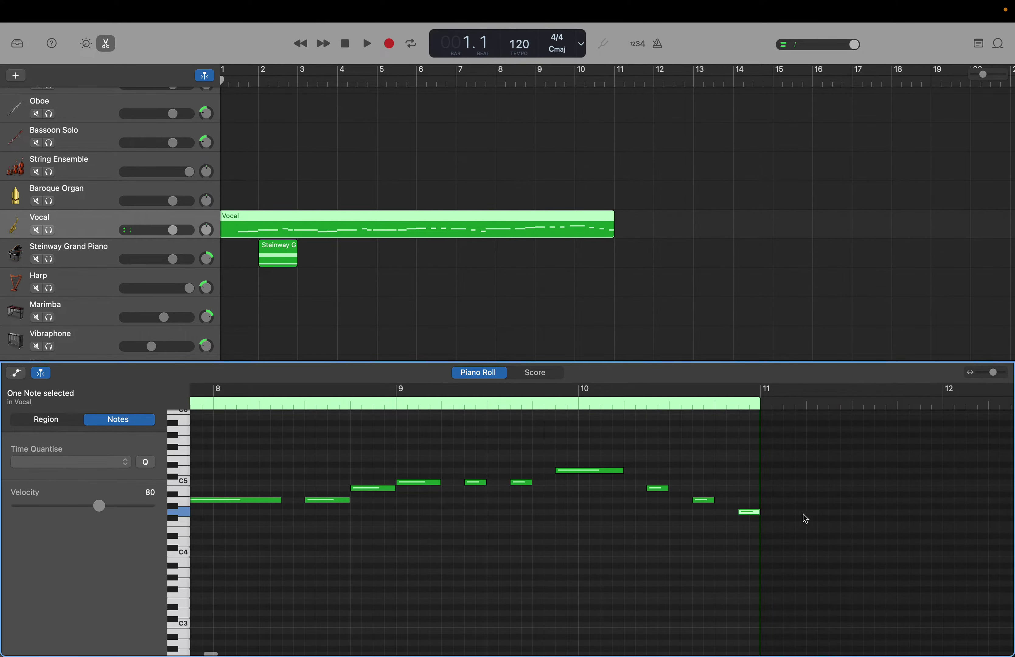
drag(759, 511, 850, 511)
click(829, 512)
click(850, 515)
Step: Review the earlier melody from bar 5 onward and audition the keys from E4 to G4
scroll(850, 510, left, 10)
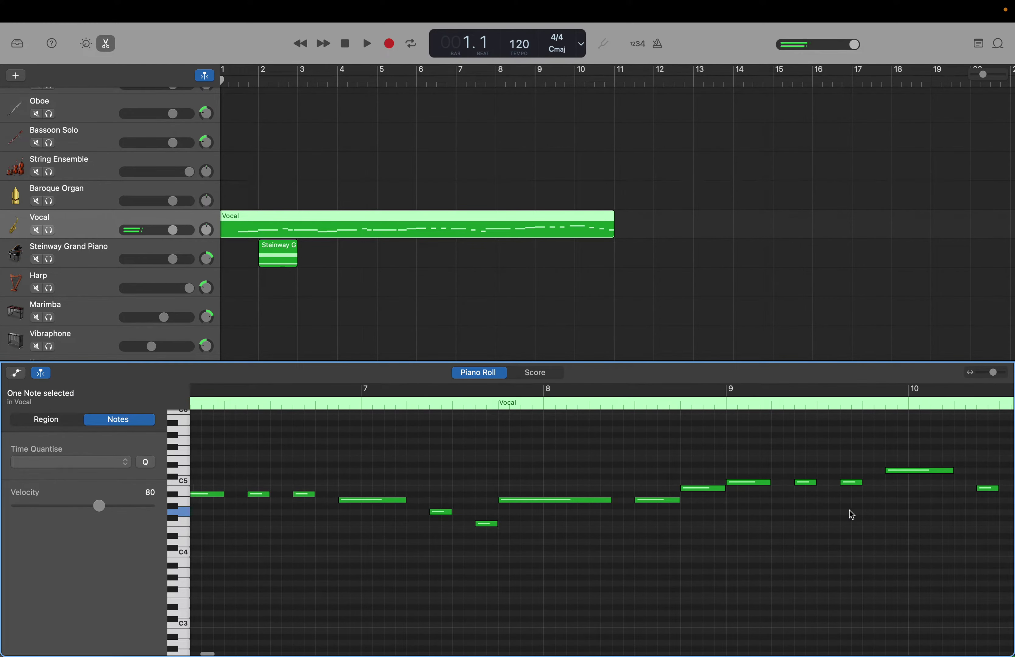
scroll(849, 511, left, 5)
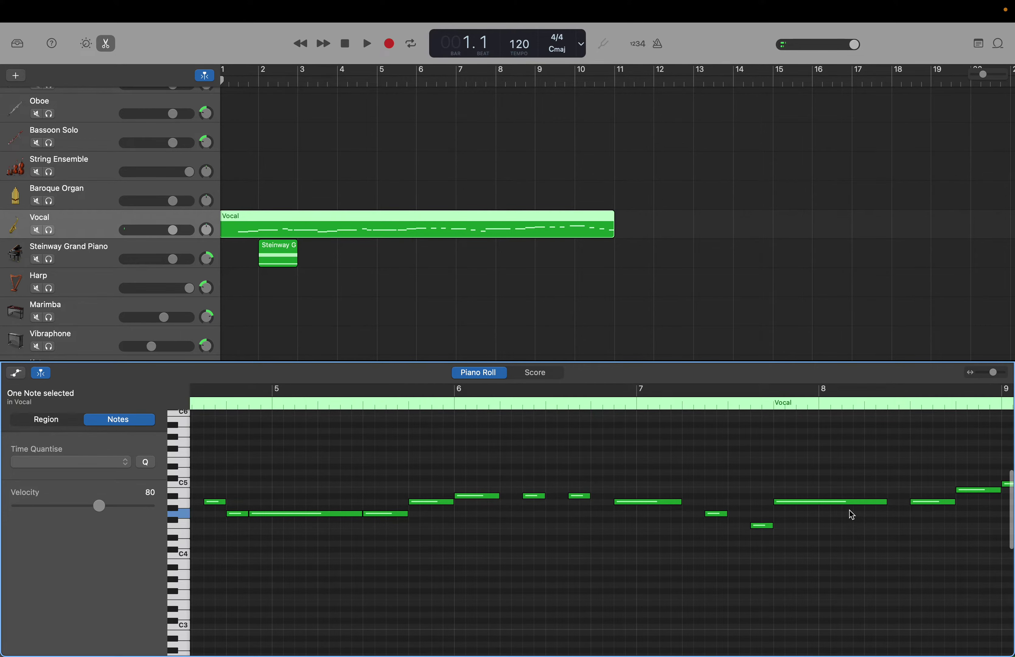
scroll(852, 515, right, 3)
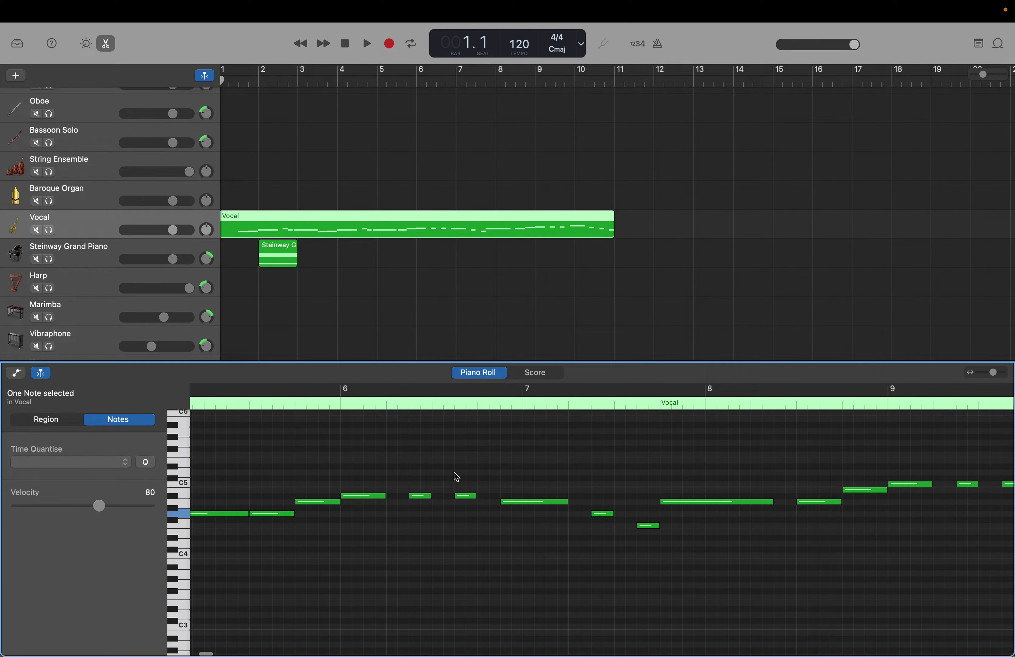
click(186, 524)
click(186, 517)
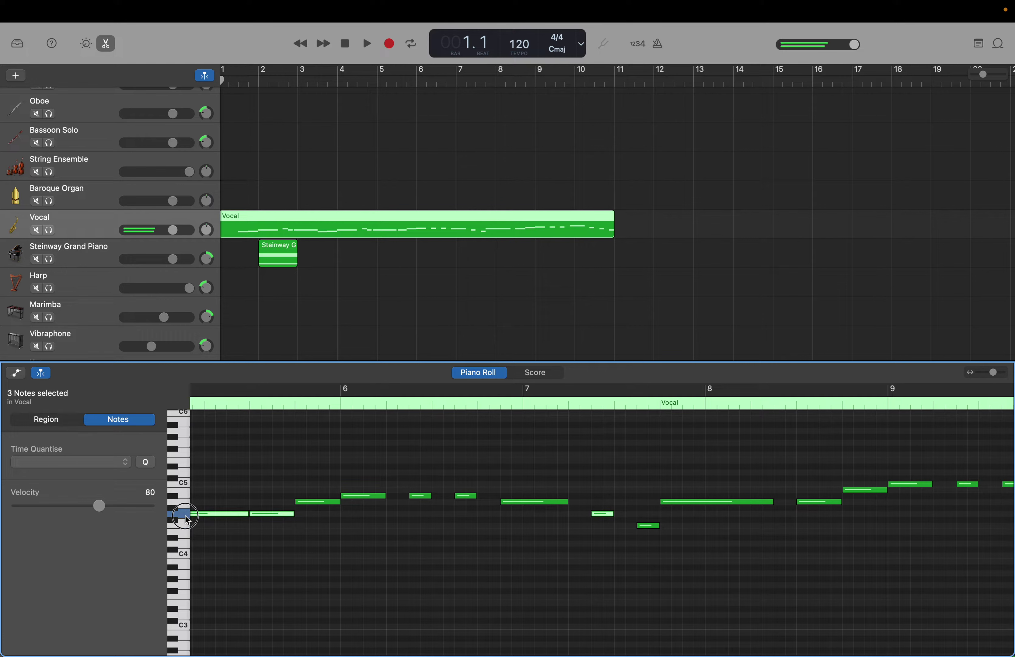
click(184, 531)
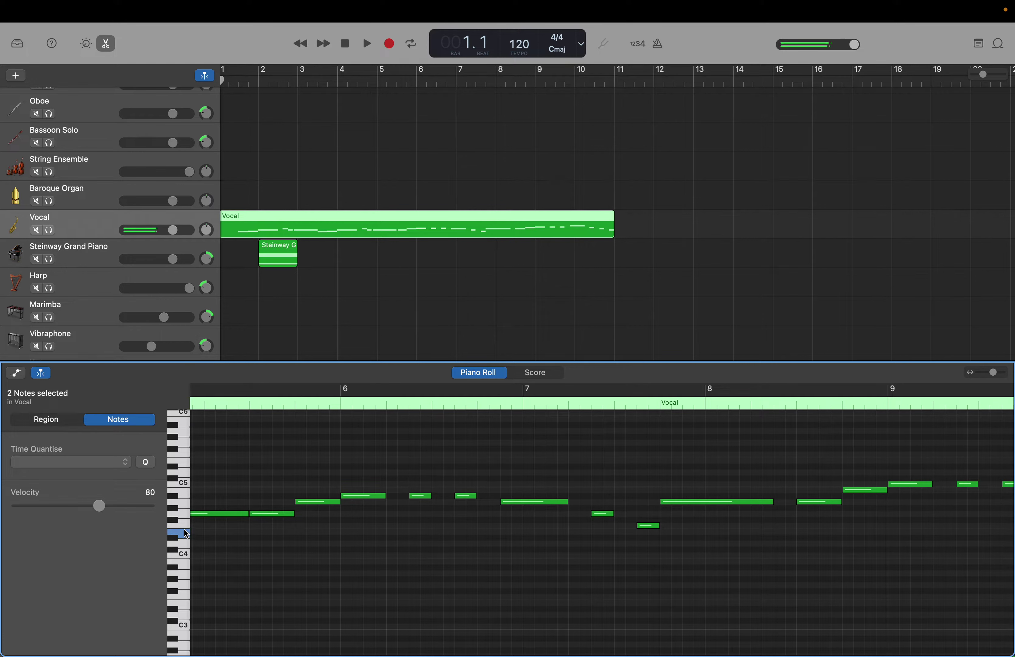
click(184, 514)
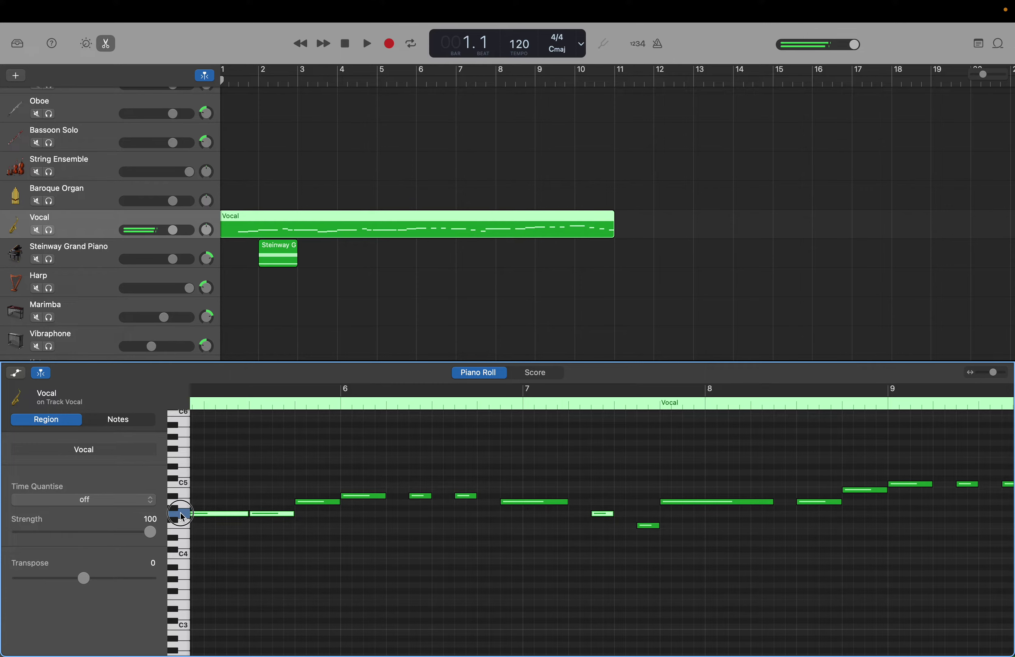
Step: Add an E4 note on the second half of beat 3 in bar 11 and shorten it to half a beat
scroll(742, 536, right, 10)
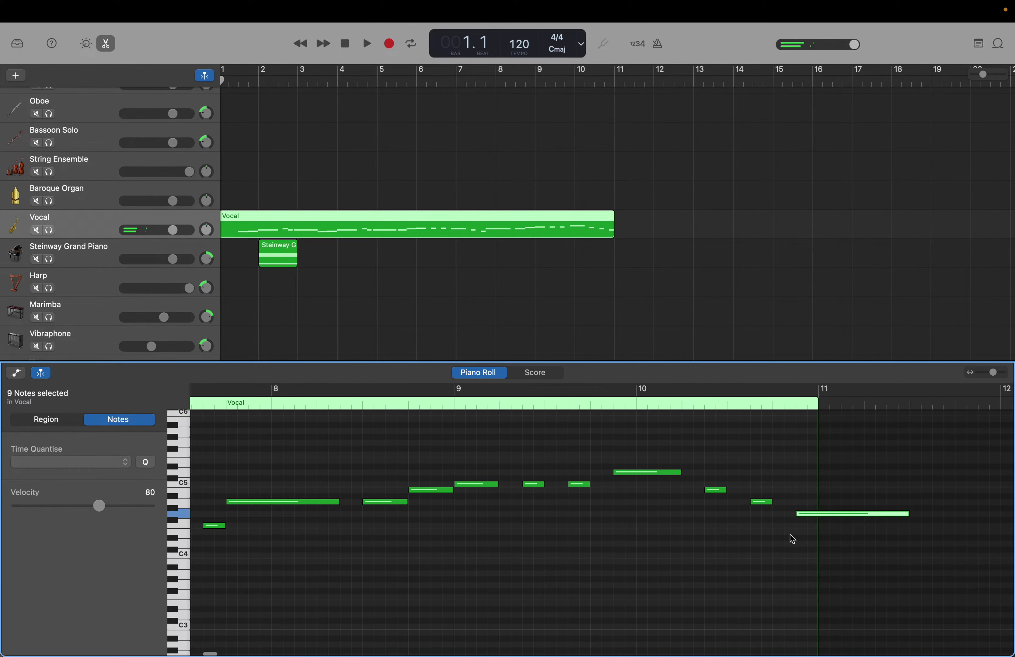
scroll(790, 535, right, 5)
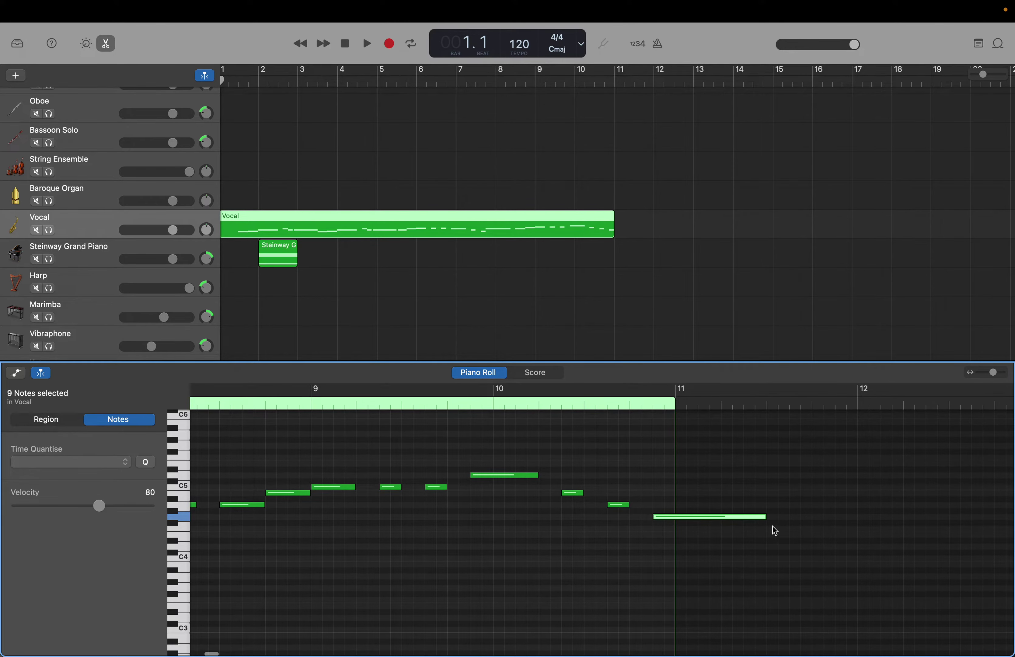
right_click(795, 532)
click(808, 538)
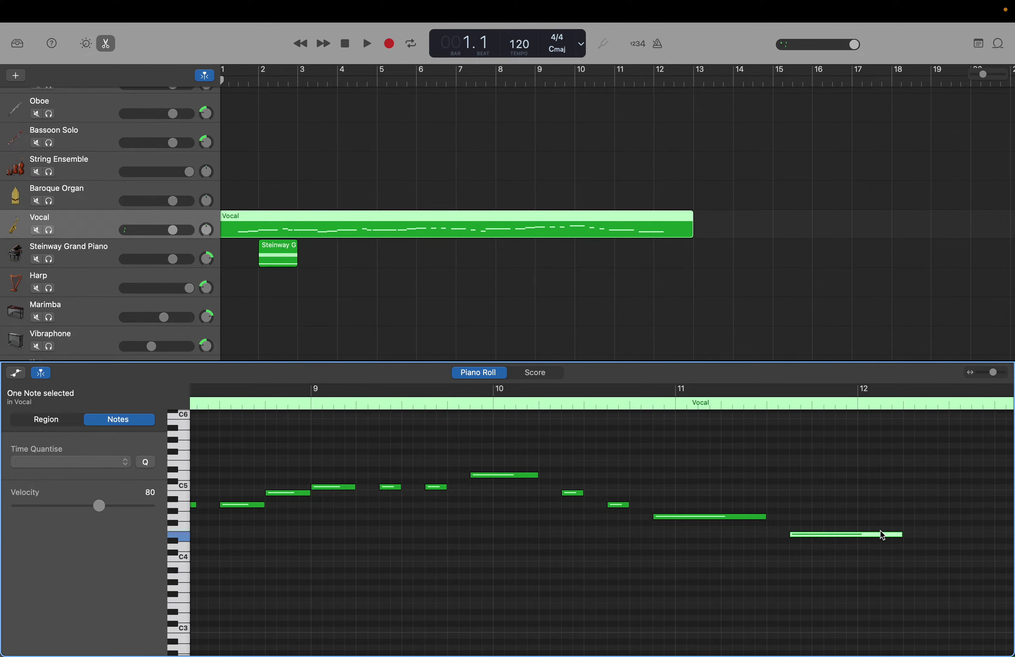
drag(894, 535, 811, 541)
Step: Add a half-beat F4 note on beat 4 of bar 11 and a two-and-a-half-beat G4 note on the second half of that beat
right_click(816, 530)
click(835, 536)
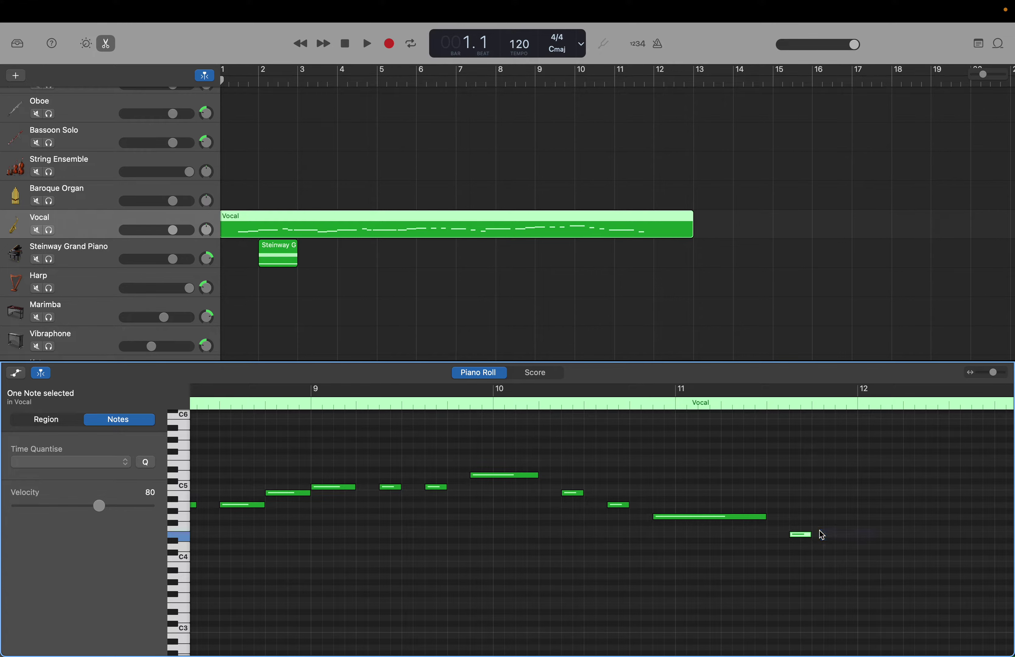
right_click(841, 518)
click(847, 524)
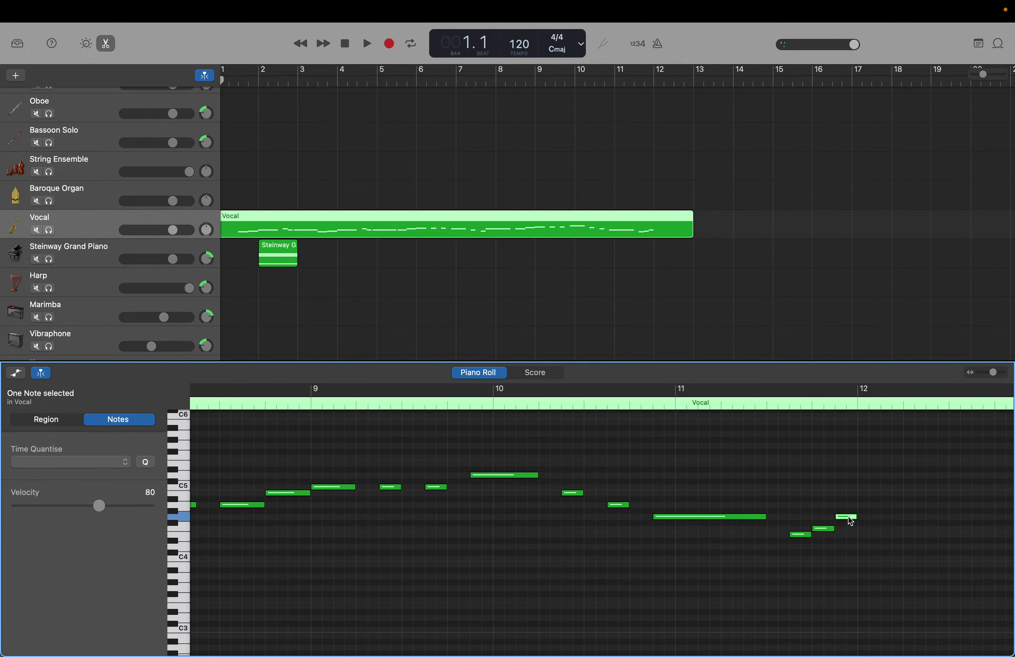
scroll(849, 517, right, 2)
drag(811, 517, 903, 518)
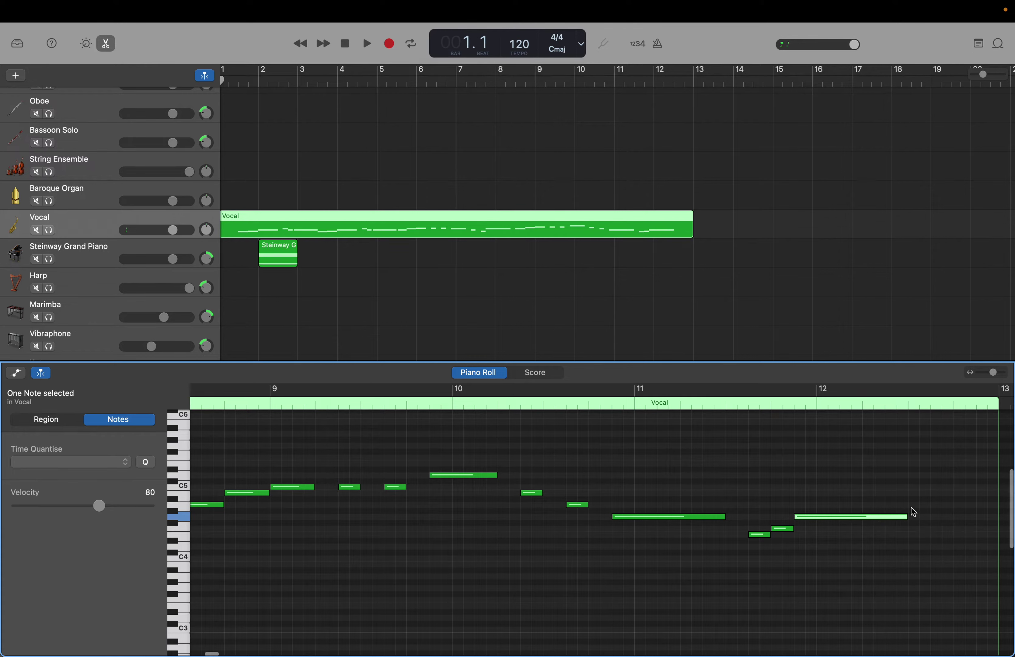
Step: Add one-beat A4 and B4 notes on beats 3 and 4 of bar 12 and shorten the preceding G4 note to two beats
right_click(912, 507)
click(922, 512)
scroll(930, 508, right, 5)
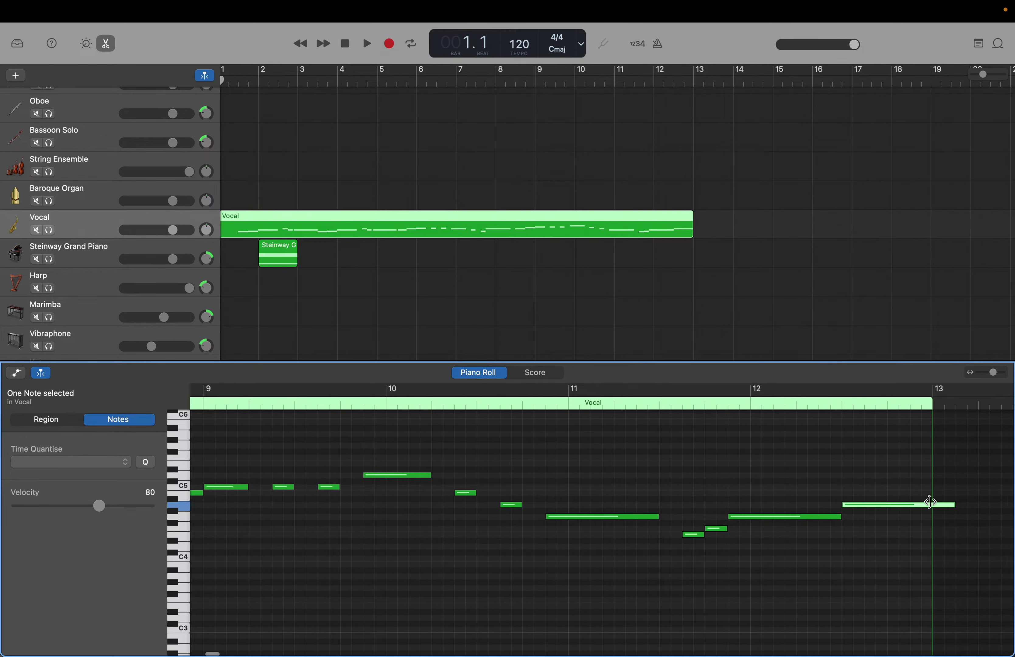
drag(938, 508, 872, 510)
right_click(879, 499)
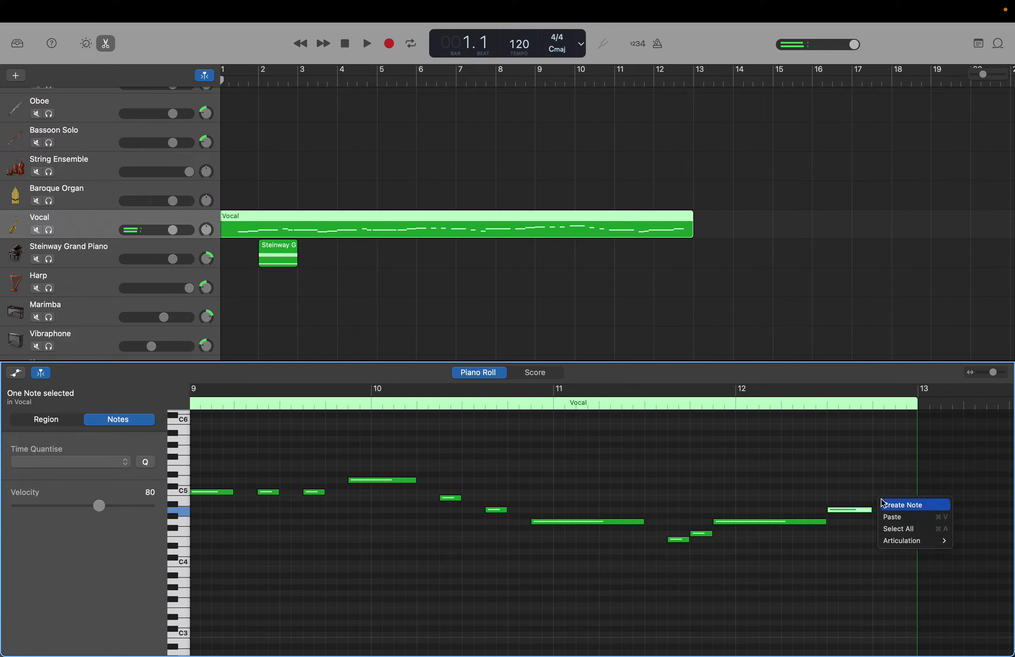
click(884, 503)
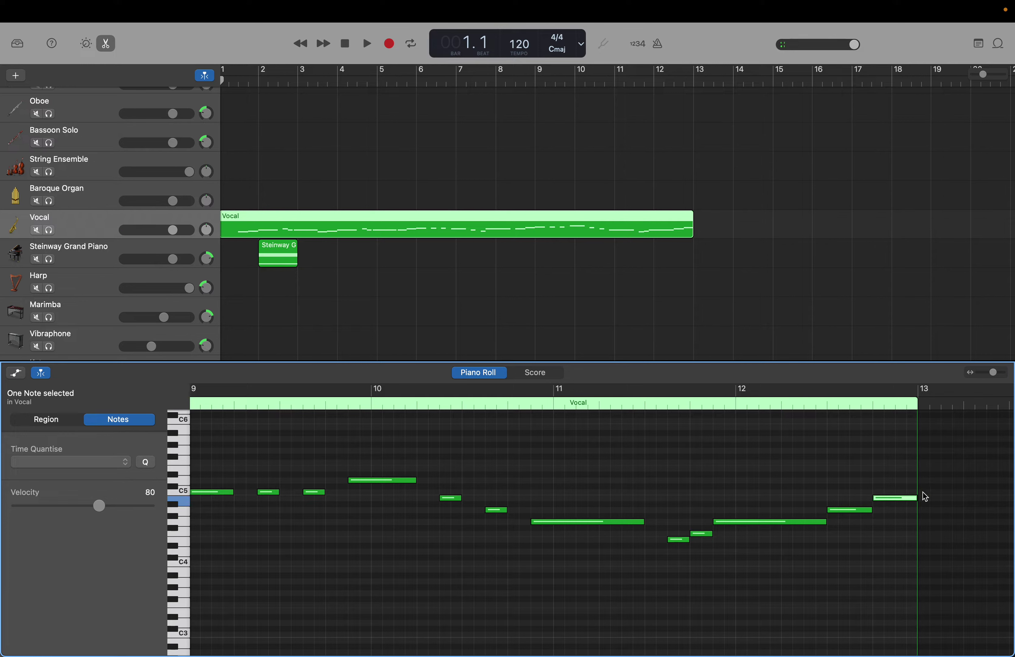
drag(827, 521, 805, 525)
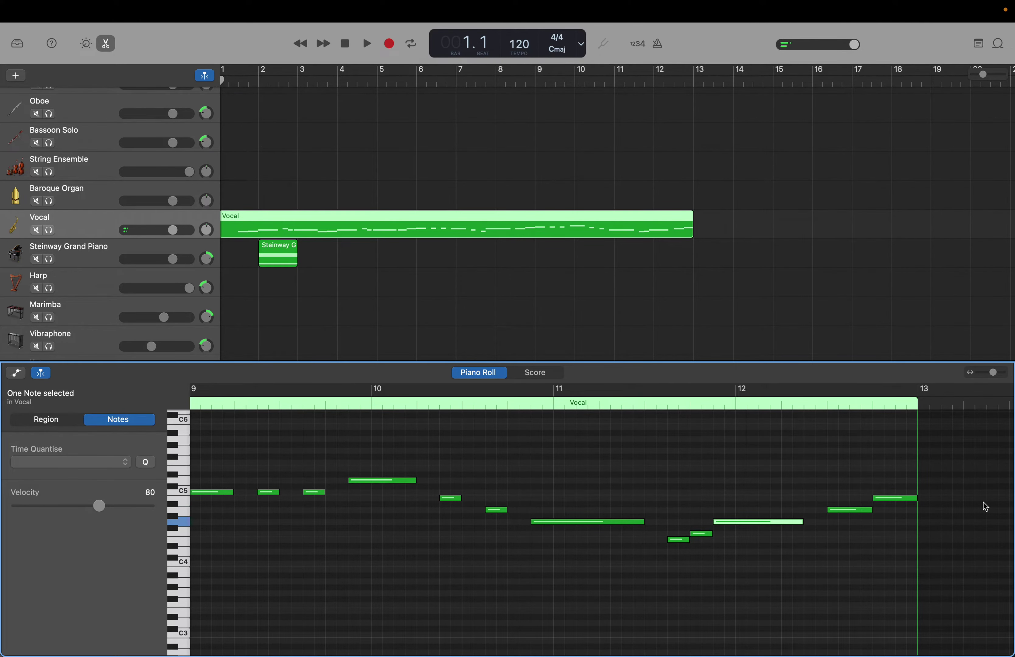
Step: Add a C5 note on beat 1 of bar 13 and shorten it to one beat
scroll(986, 507, right, 3)
scroll(985, 507, right, 1)
right_click(848, 497)
click(850, 497)
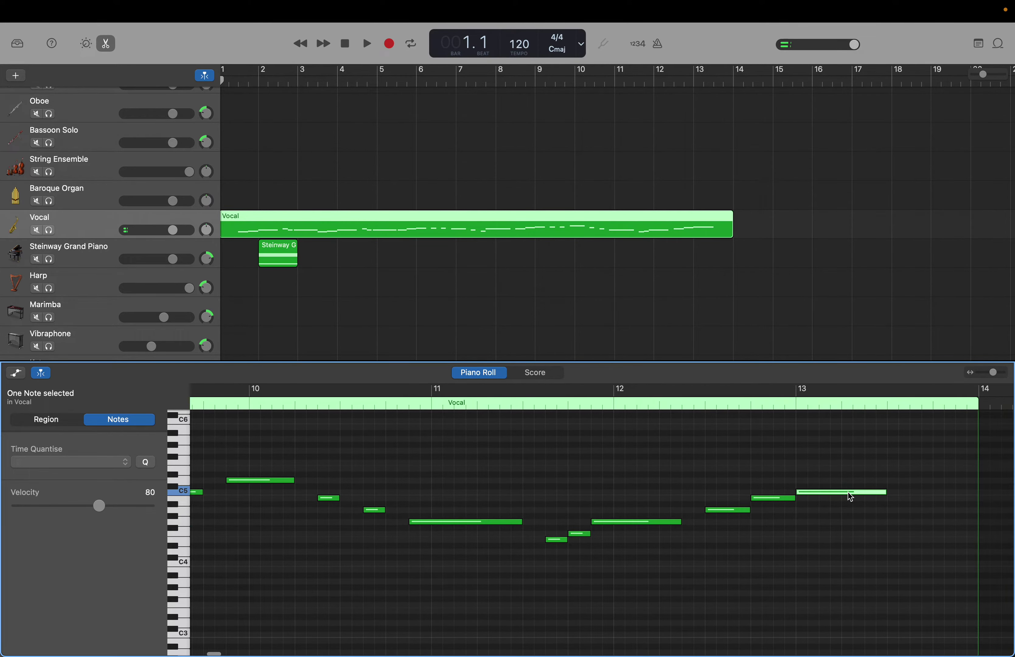
scroll(848, 492, right, 1)
drag(855, 492, 820, 494)
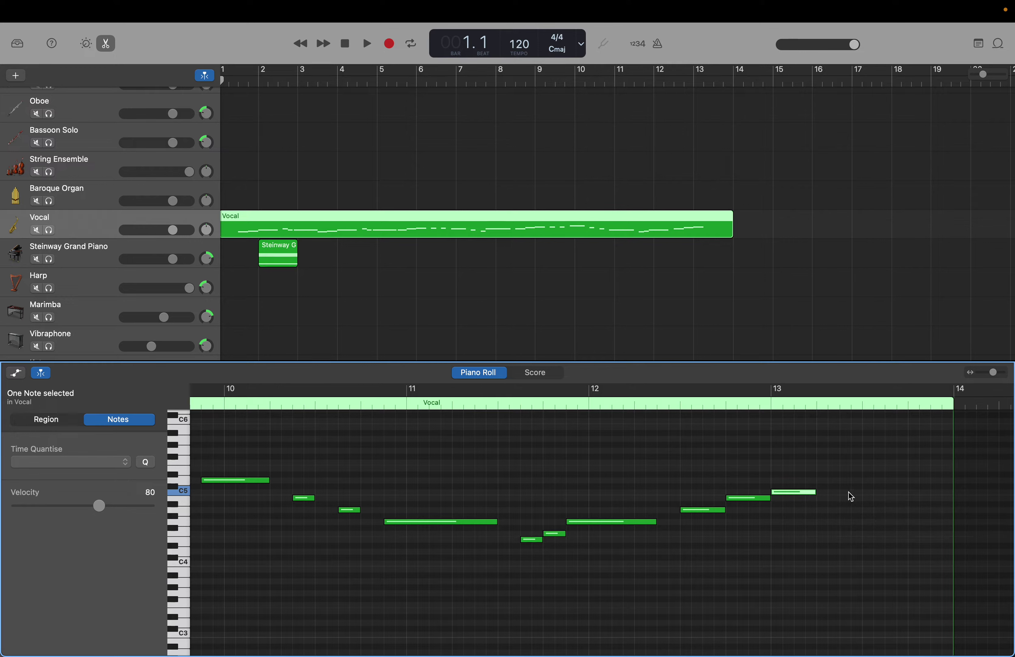
Step: Add a half-beat C5 note on the second half of beat 2 in bar 13
right_click(846, 492)
click(851, 494)
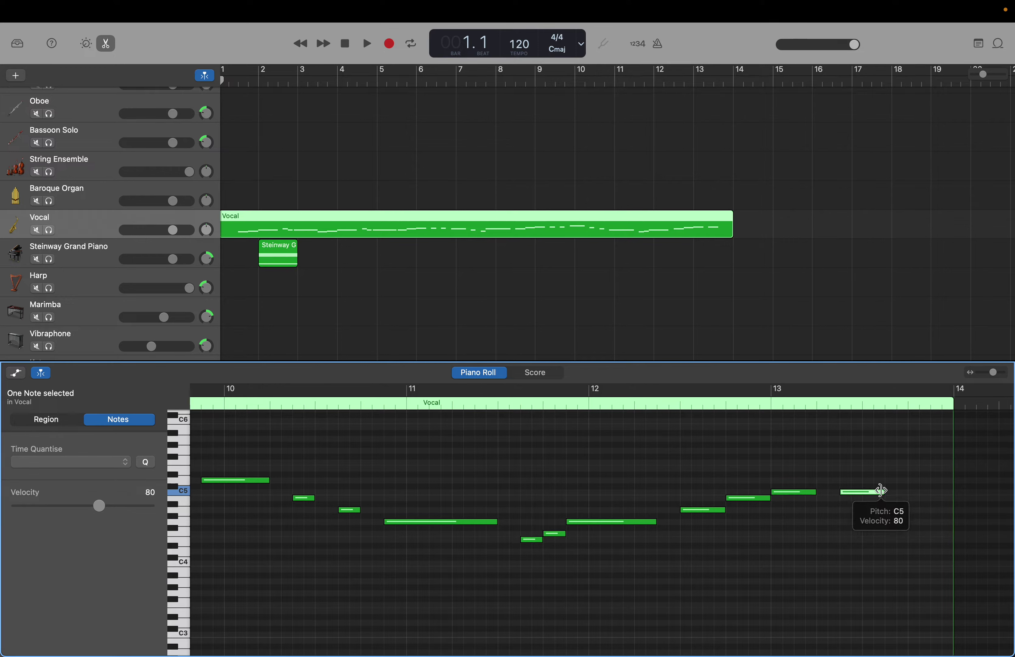
drag(878, 491, 863, 493)
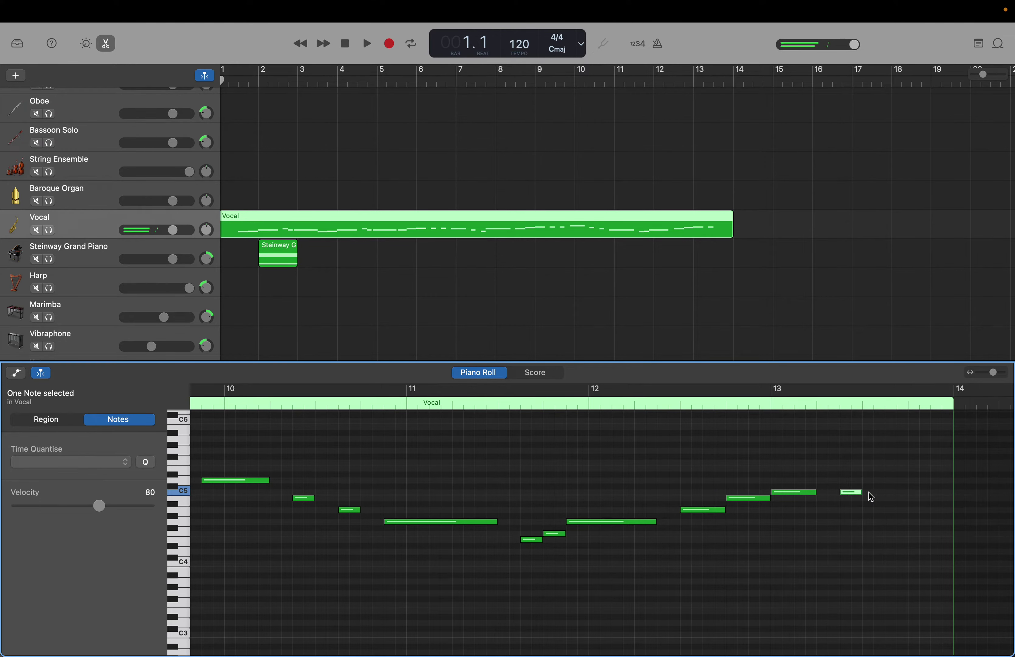
Step: Add a half-beat C5 note on the second half of beat 3 and a one-beat D5 on the second half of beat 4 in bar 13
right_click(891, 495)
click(897, 497)
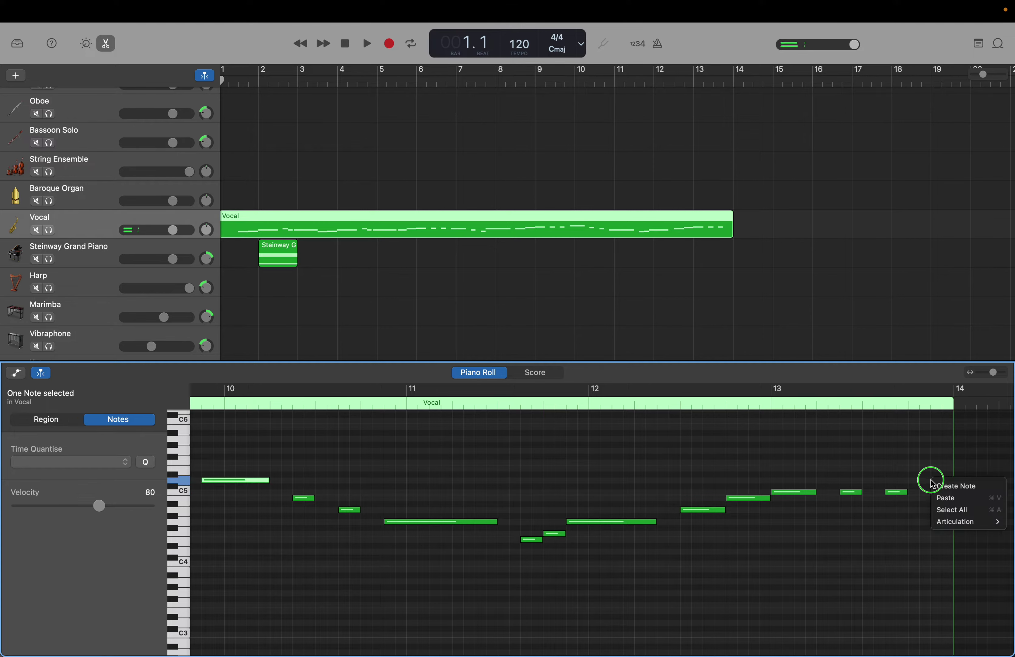
click(939, 486)
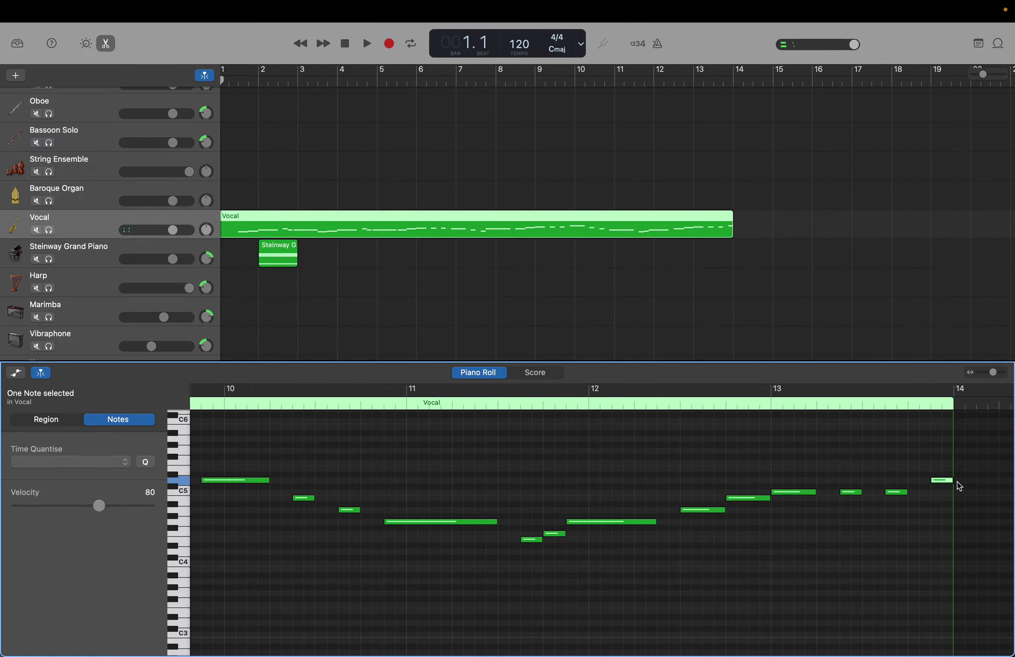
scroll(960, 487, right, 2)
scroll(959, 486, right, 2)
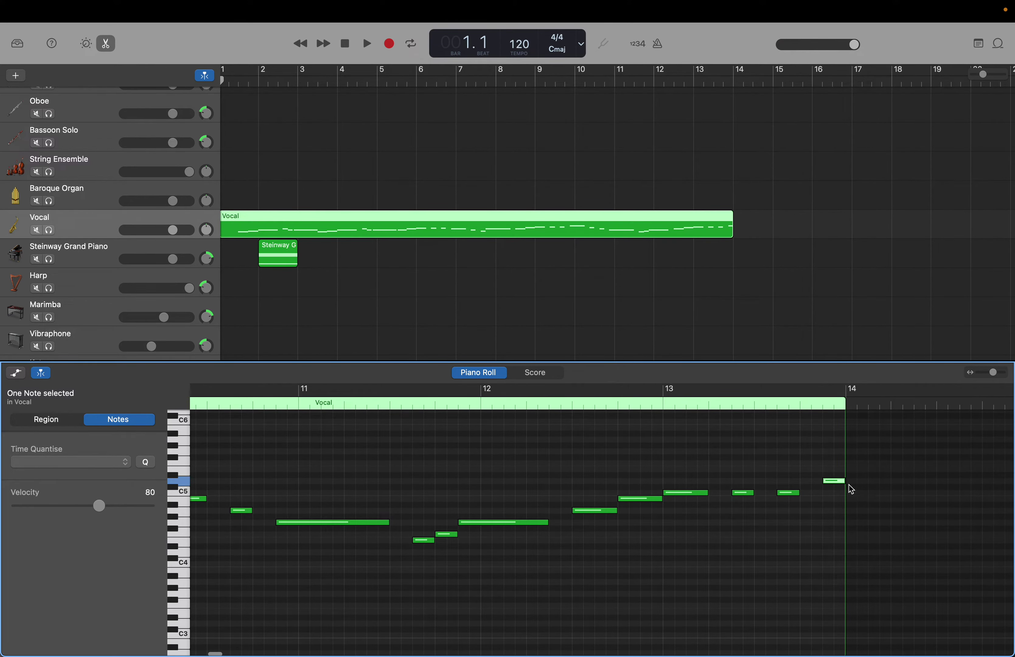
drag(844, 483, 865, 481)
Step: Add a half-beat D5 note on beat 2 of bar 14 and a half-beat B4 note on the second half of that beat
scroll(889, 484, right, 5)
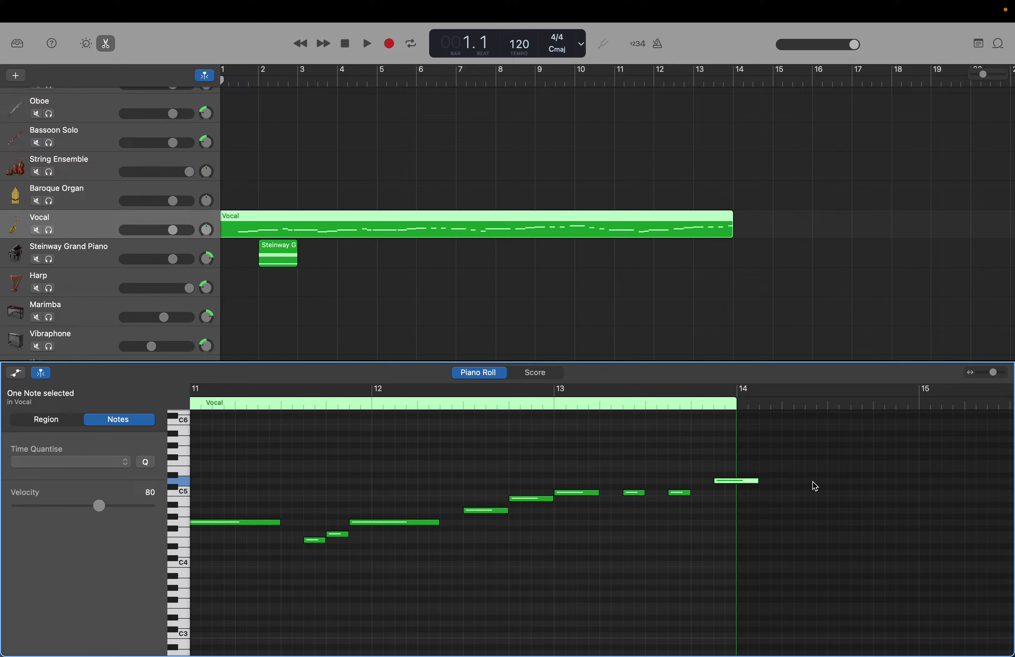
scroll(790, 484, down, 1)
right_click(809, 481)
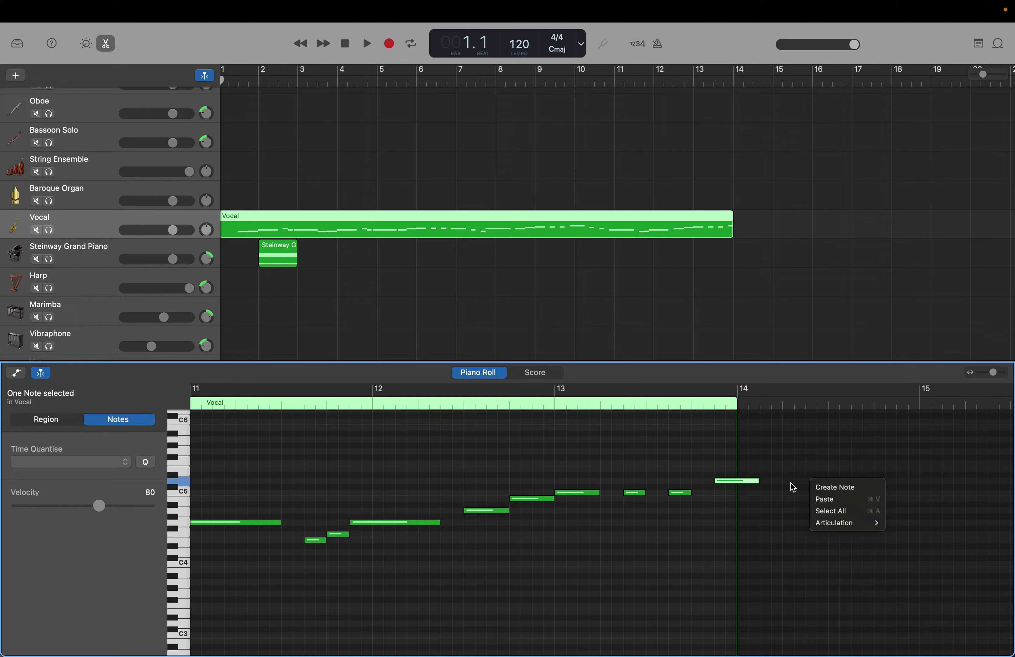
click(793, 487)
right_click(789, 483)
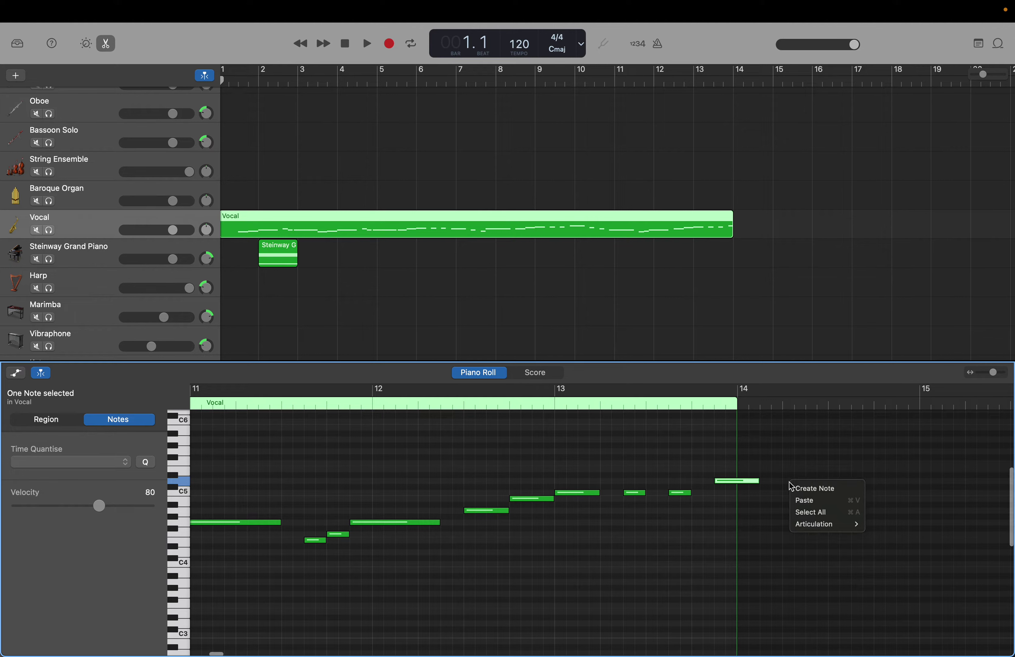
click(802, 487)
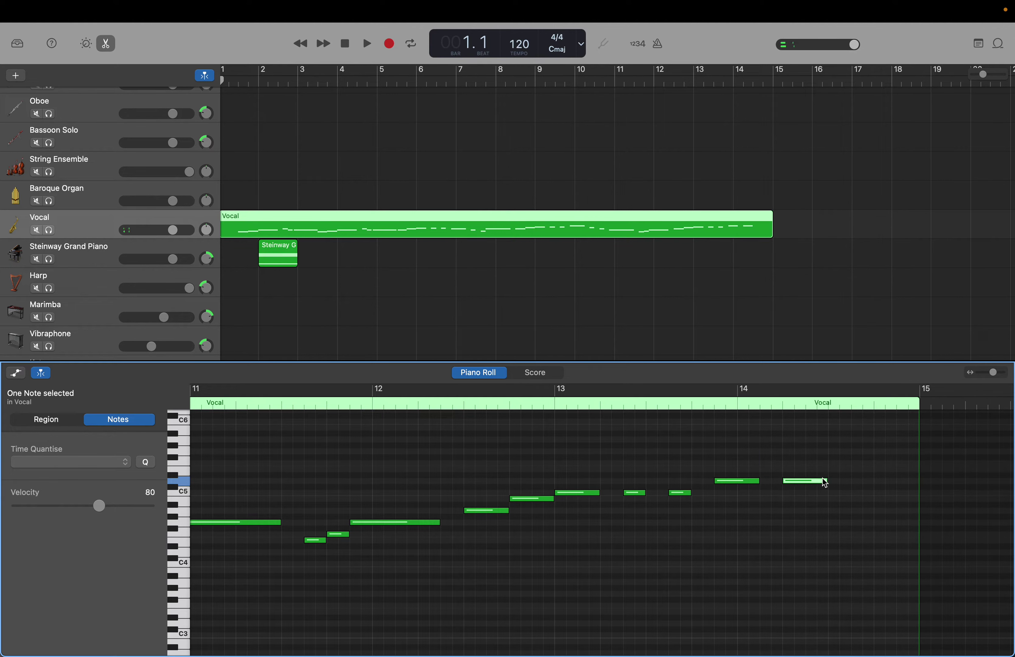
drag(824, 482, 802, 480)
click(815, 496)
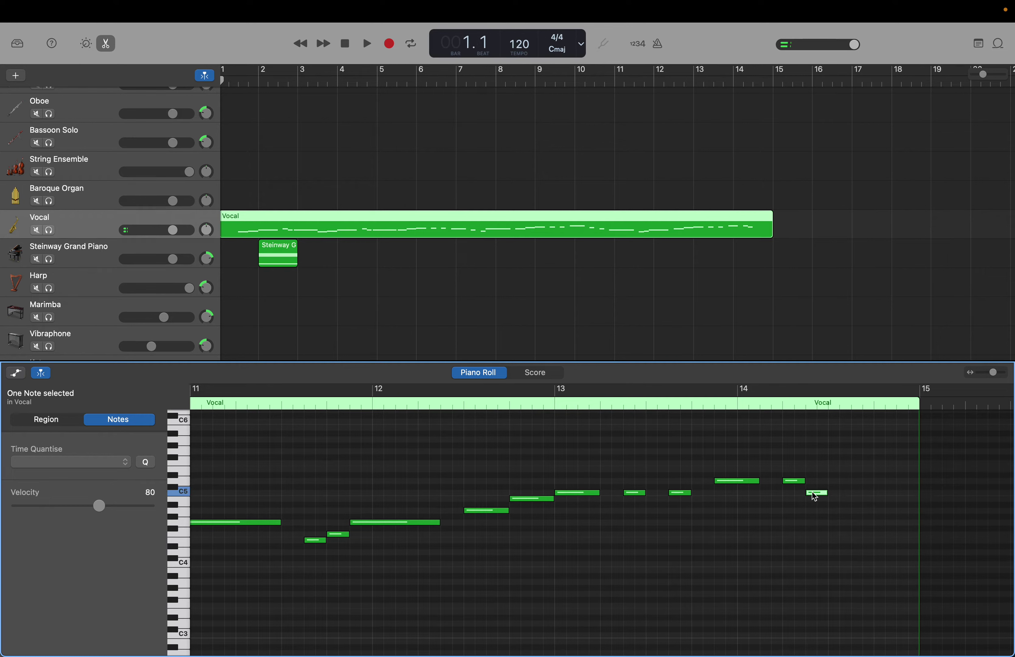
drag(815, 496, 816, 502)
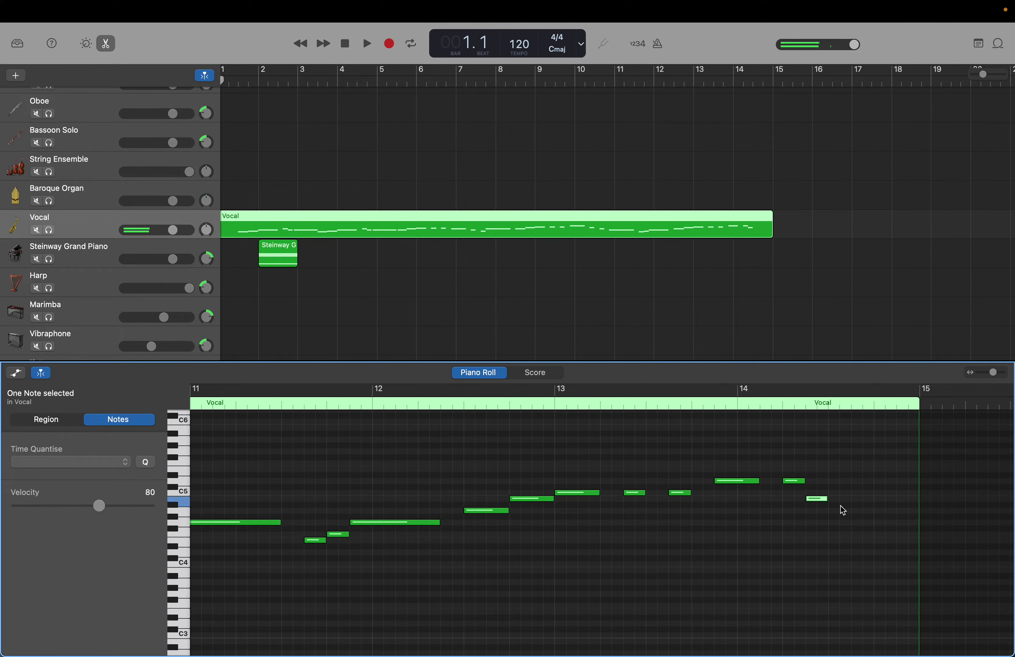
Step: Add half-beat A4 and G4 notes on the second halves of beats 3 and 4 in bar 14
scroll(843, 511, left, 1)
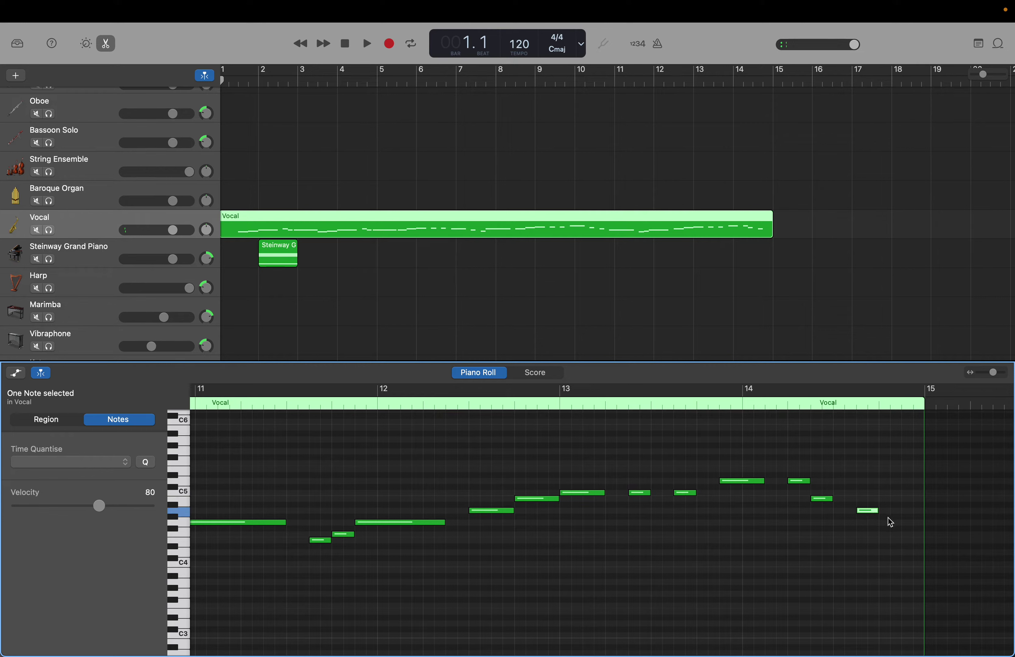
right_click(905, 524)
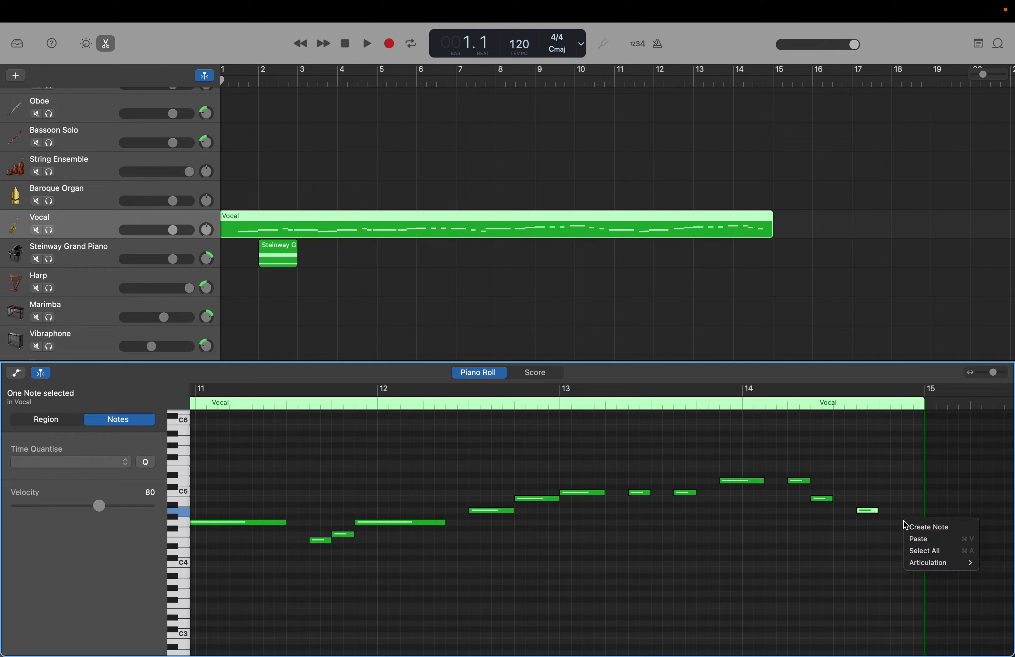
click(912, 528)
Step: Extend the Vocal region to the start of bar 16 and lengthen the last G4 note to two beats
scroll(910, 523, right, 10)
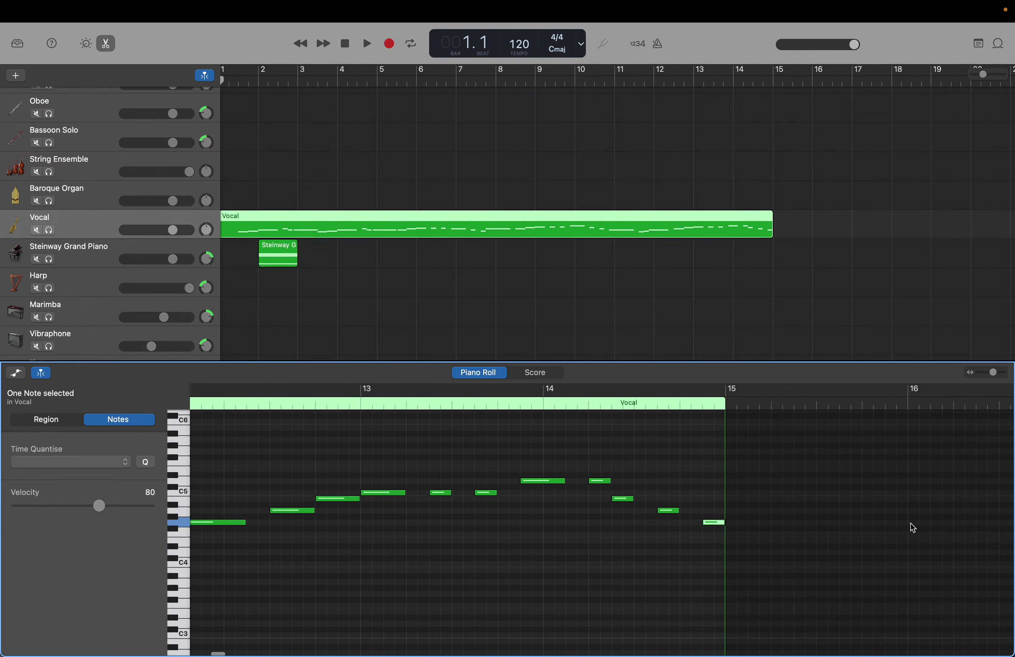
drag(700, 521, 880, 512)
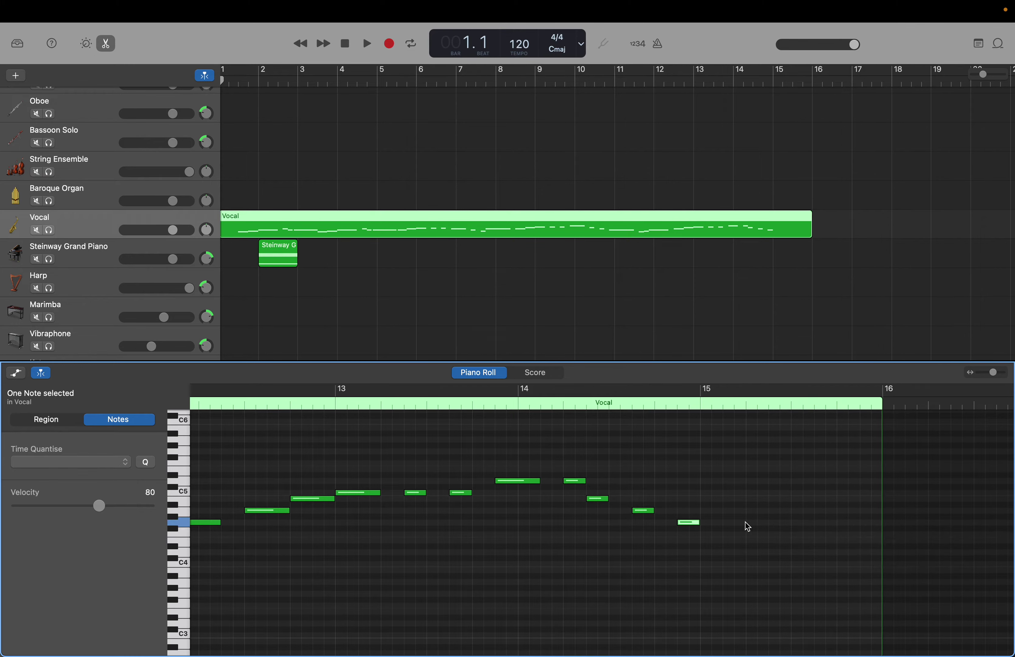
drag(701, 526, 766, 517)
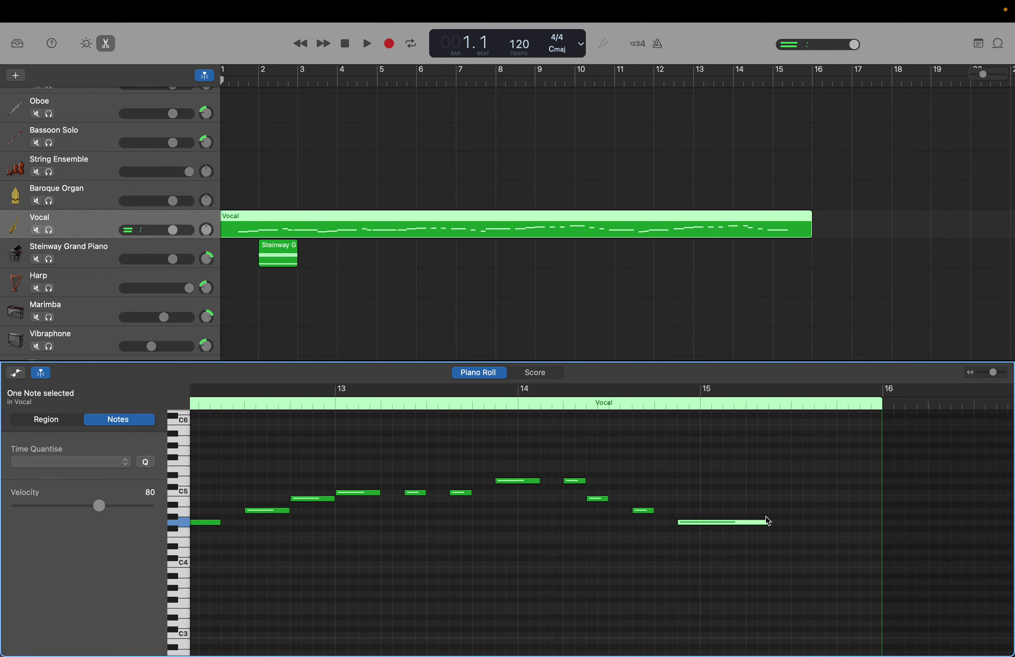
Step: Play the Vocal melody from the beginning into bar 8 to check its rhythm
key(Return)
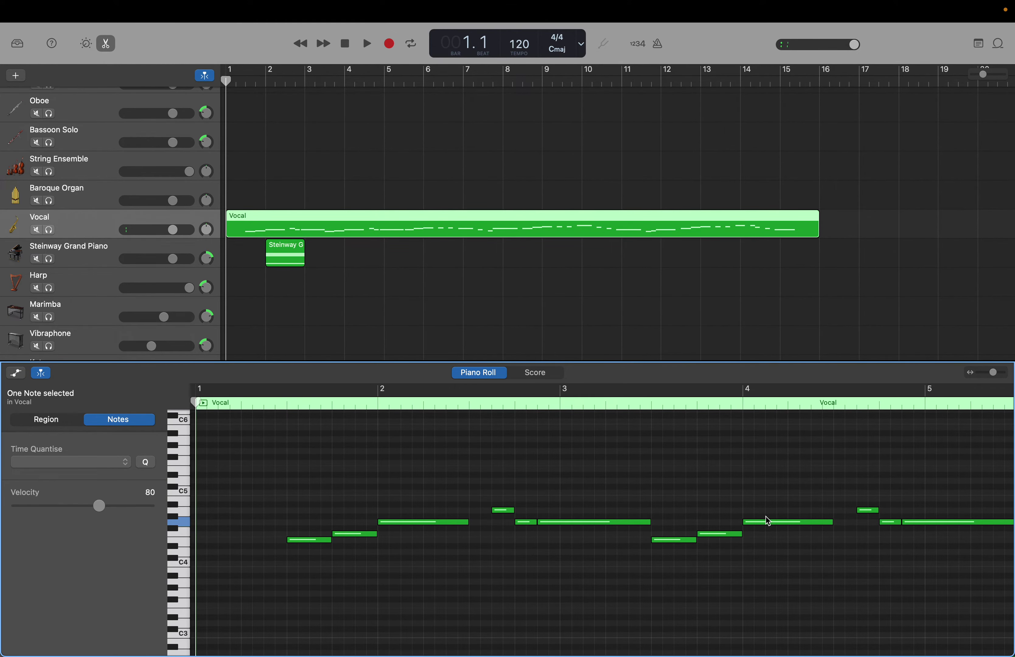
key(space)
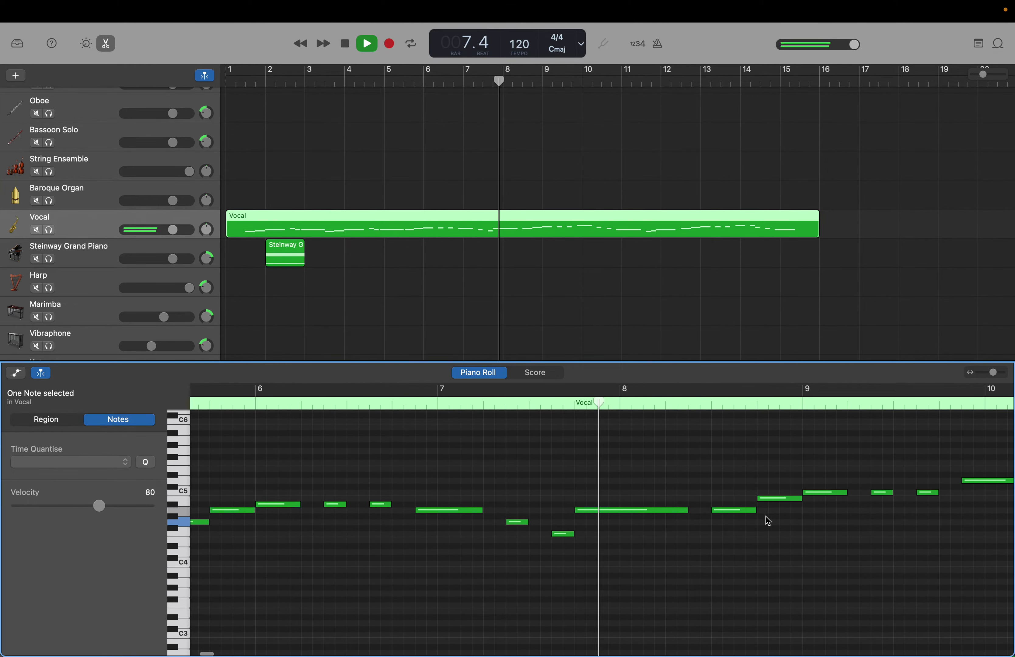
key(space)
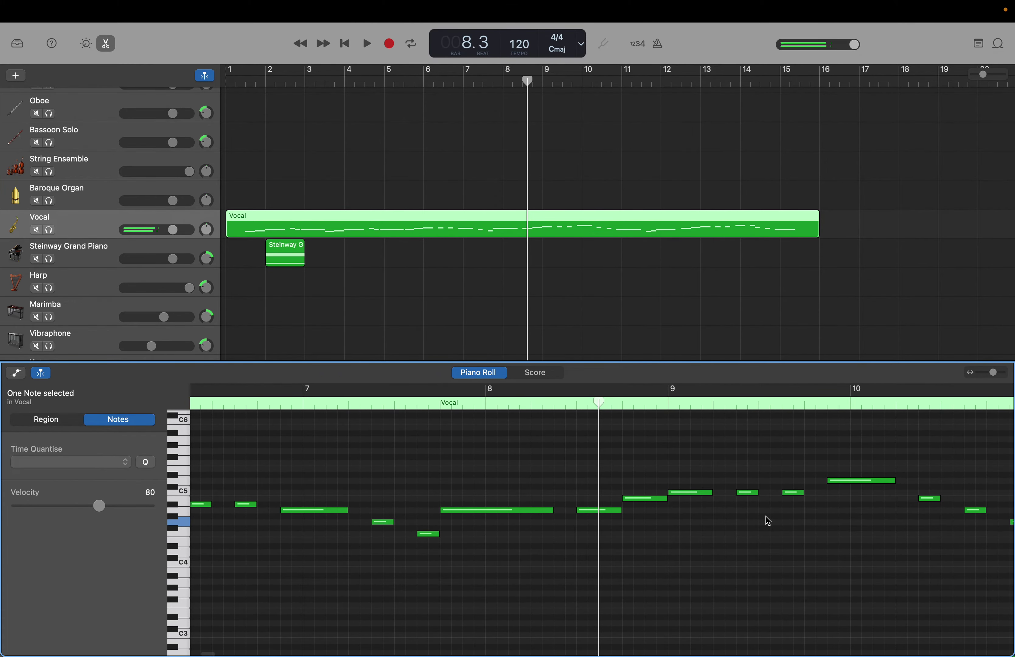
Step: Start the A4 note at the end of bar 7 half a beat later and move all notes from beat 3 of bar 8 onward one bar later
drag(441, 508, 462, 512)
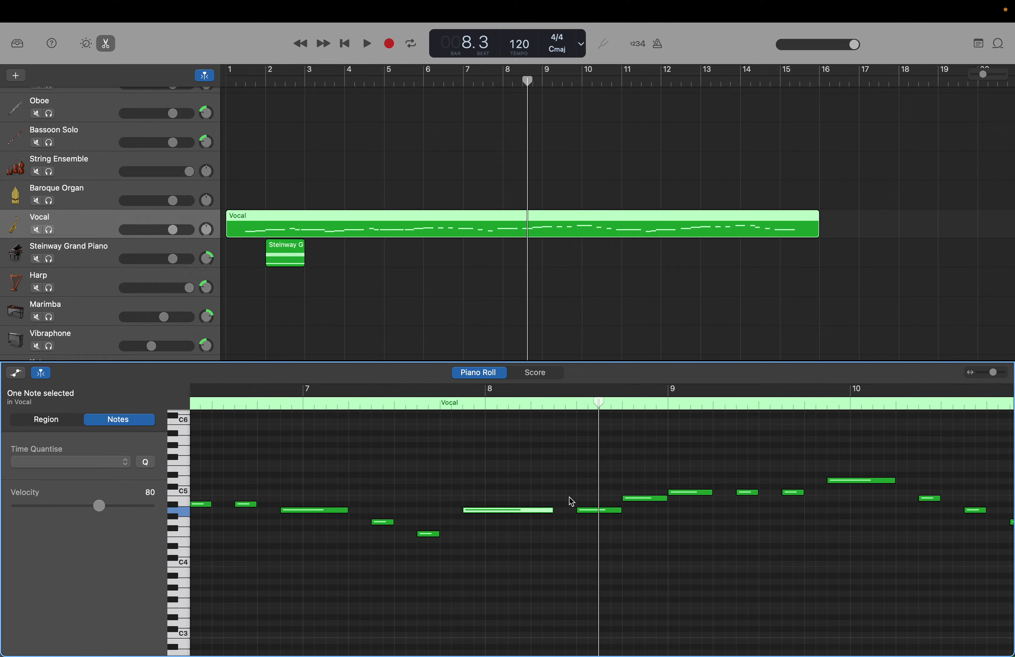
drag(565, 472, 1012, 546)
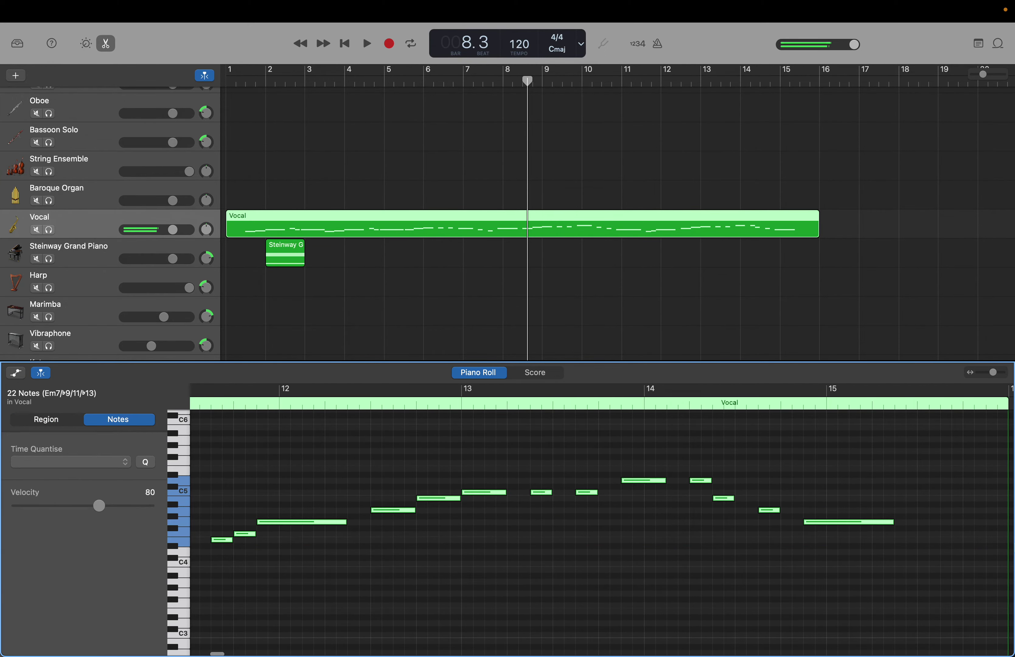
scroll(726, 509, left, 10)
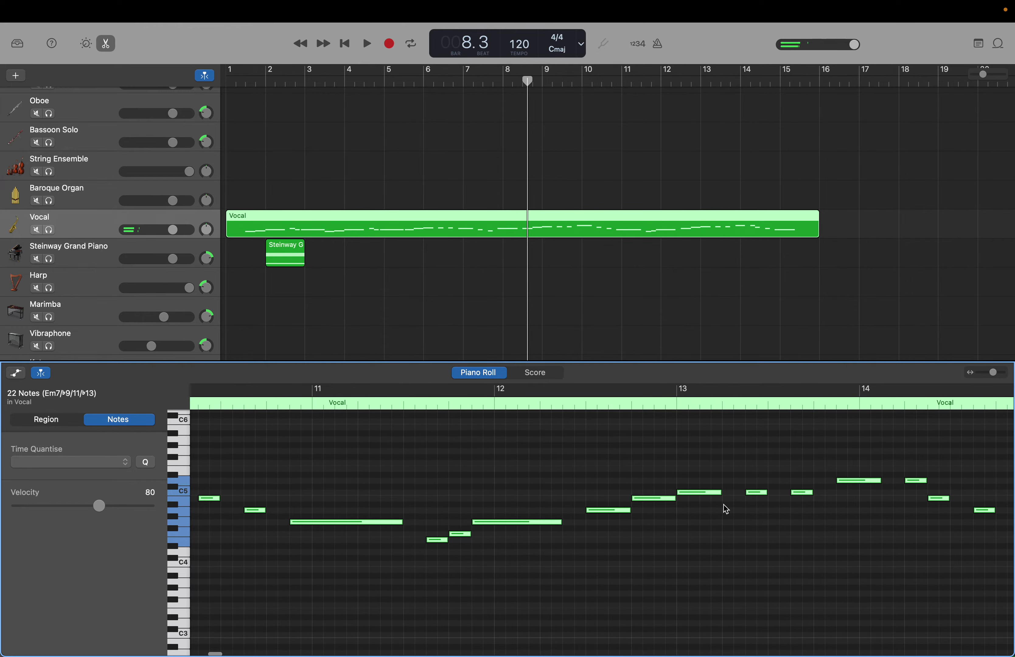
scroll(725, 508, left, 15)
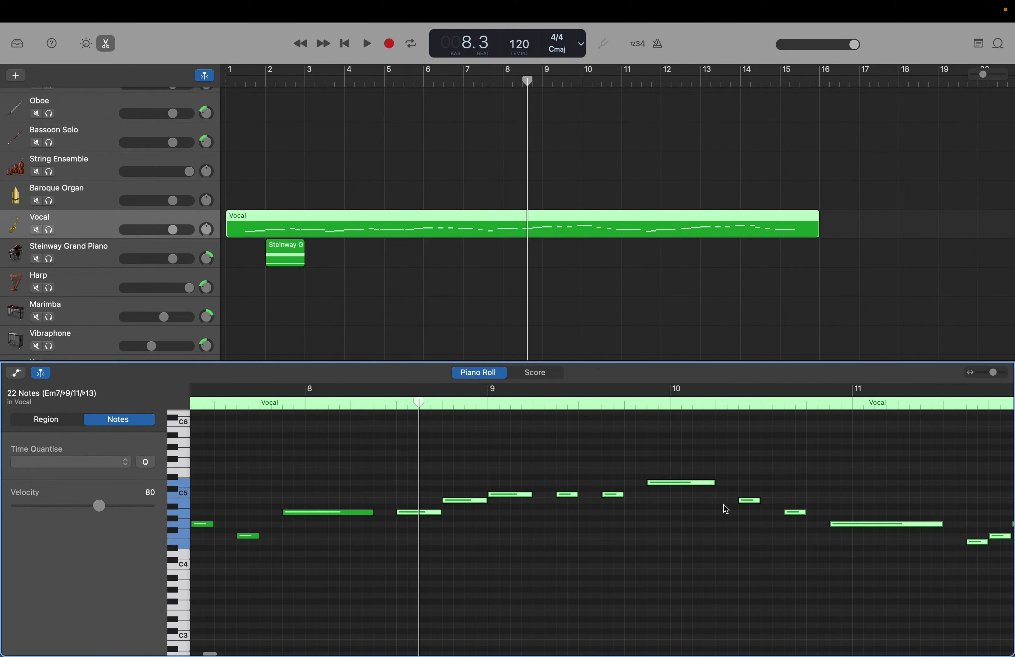
drag(499, 511, 686, 517)
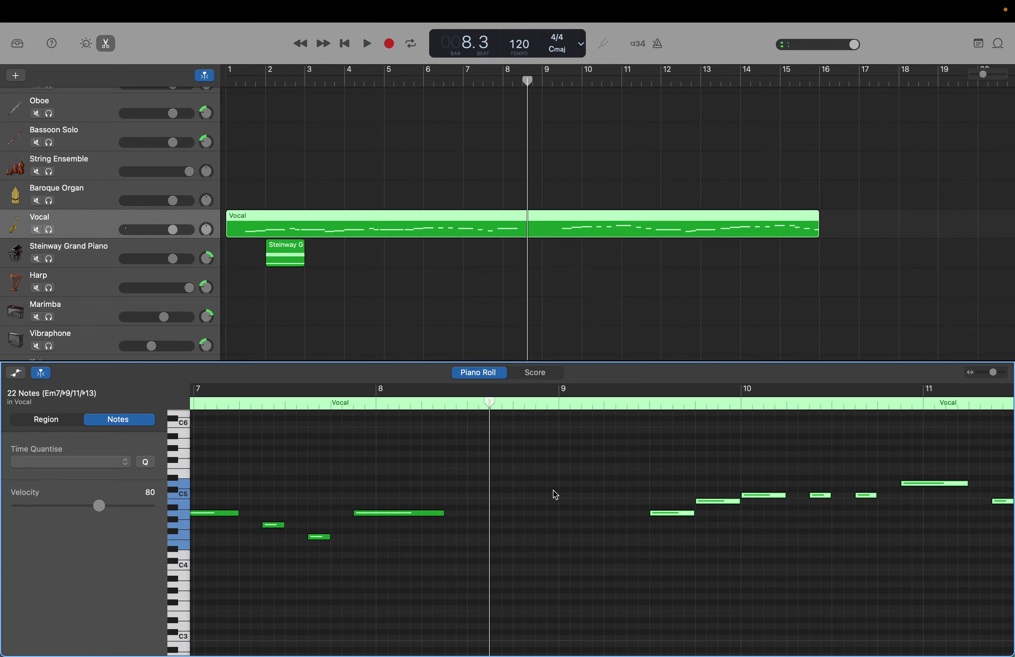
Step: Lengthen the A4 note that starts at the end of bar 7 to the start of bar 9
click(444, 513)
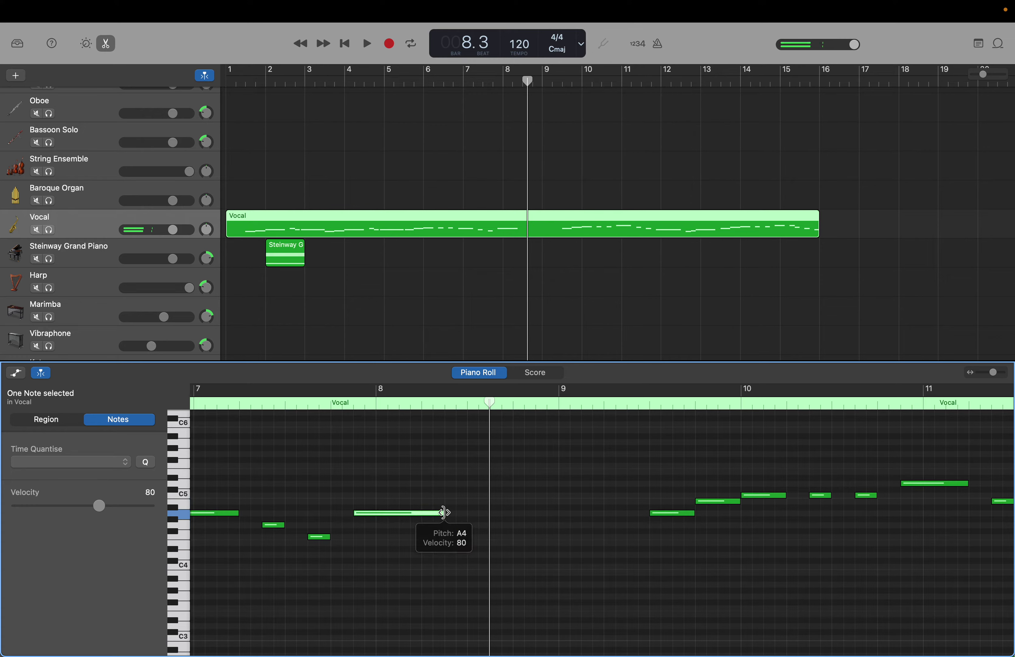
drag(444, 513, 553, 518)
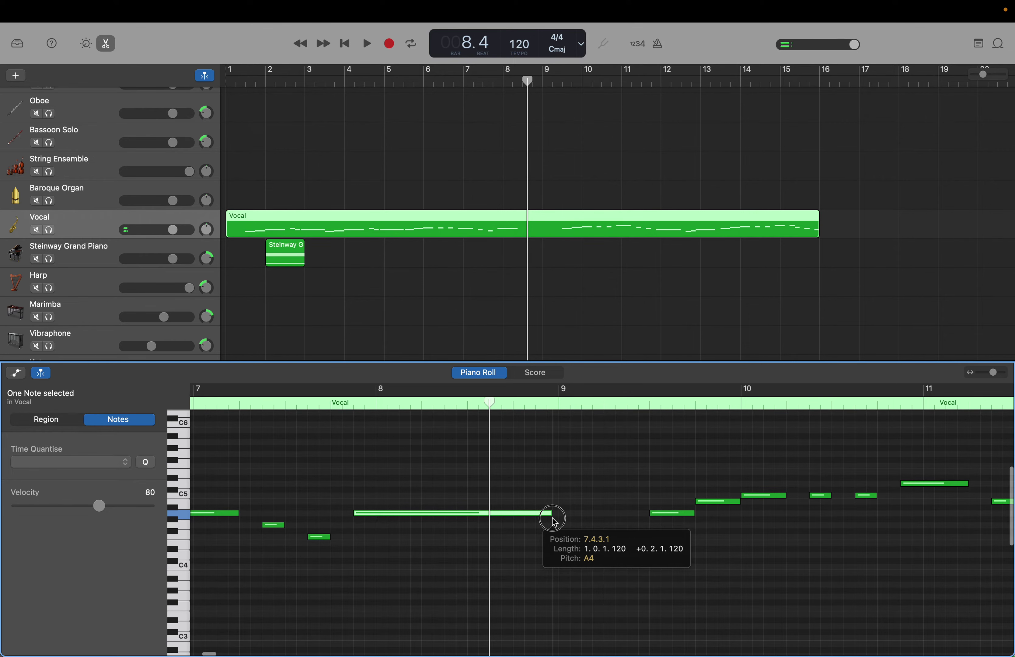
drag(553, 518, 555, 518)
Step: Review the moved notes and play the Vocal melody from the beginning into bar 16
scroll(556, 517, right, 5)
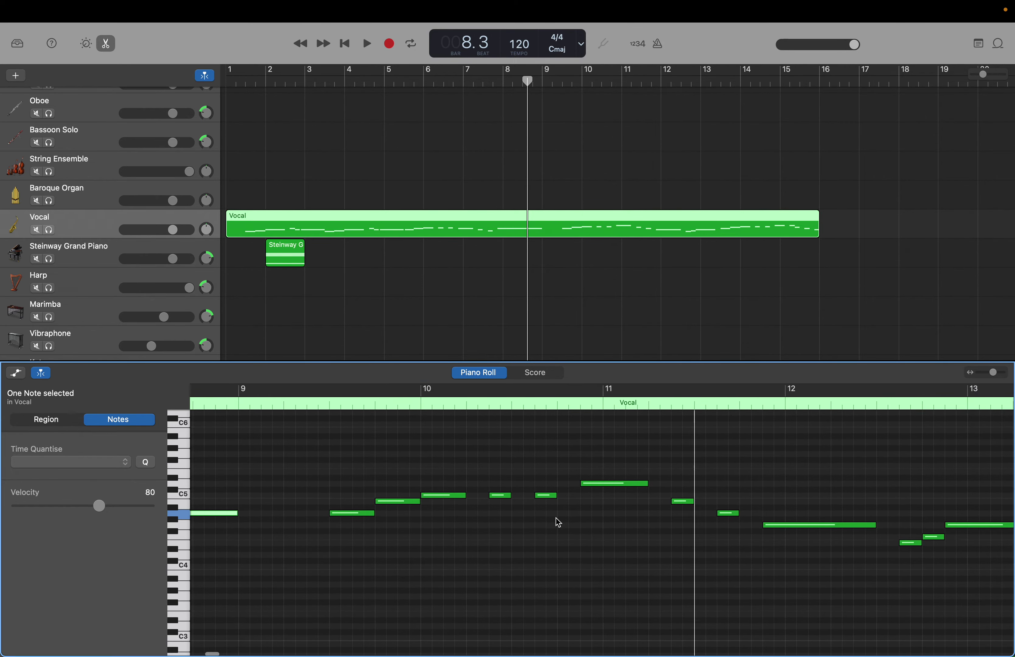
scroll(556, 518, right, 12)
scroll(556, 518, left, 3)
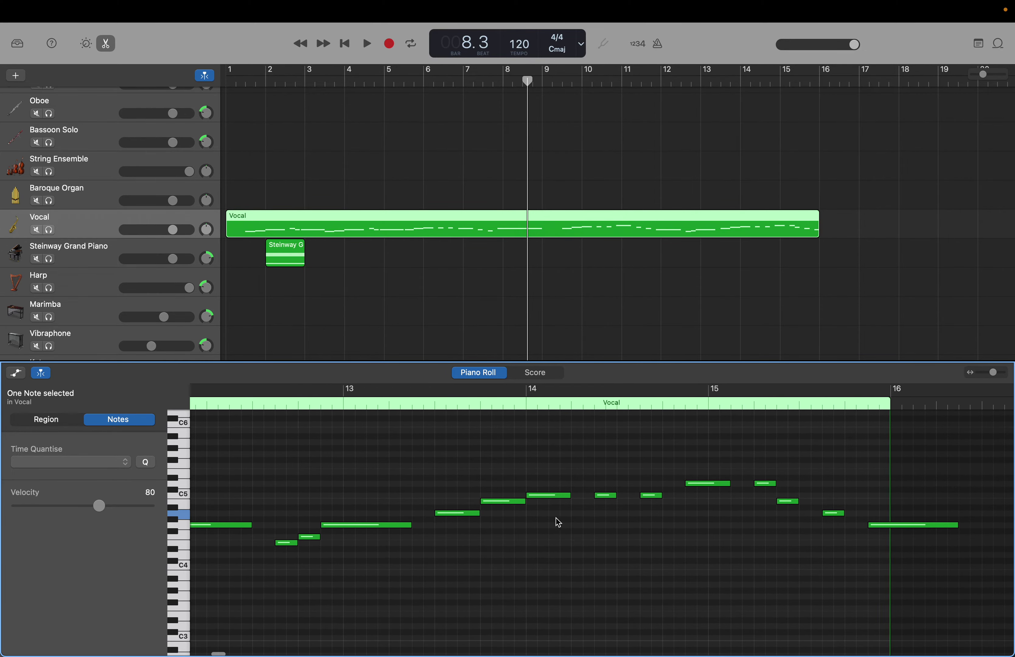
key(Return)
key(space)
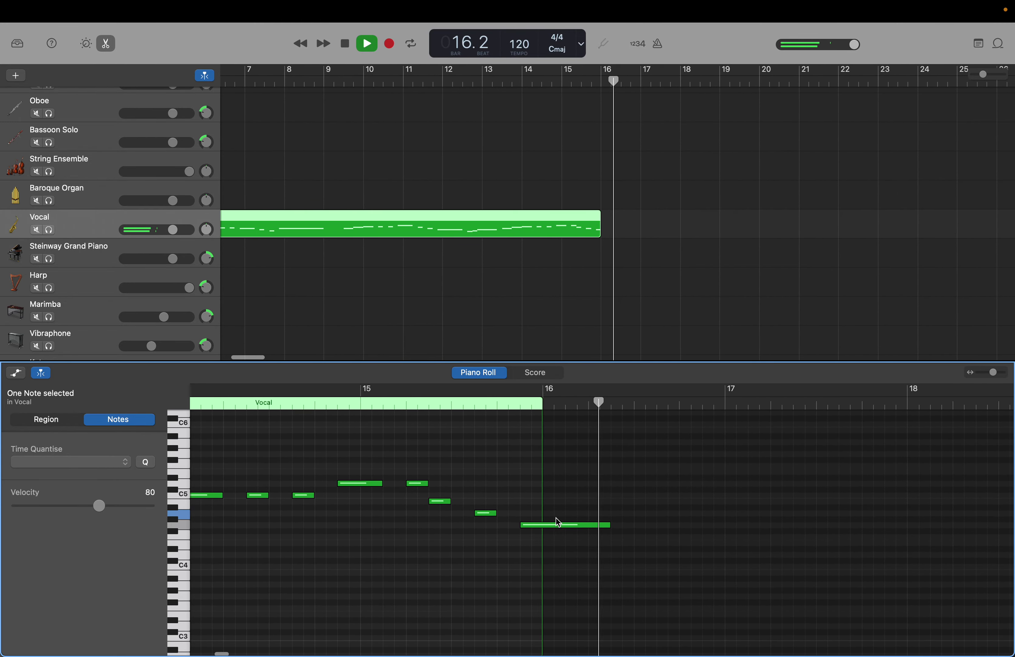
key(space)
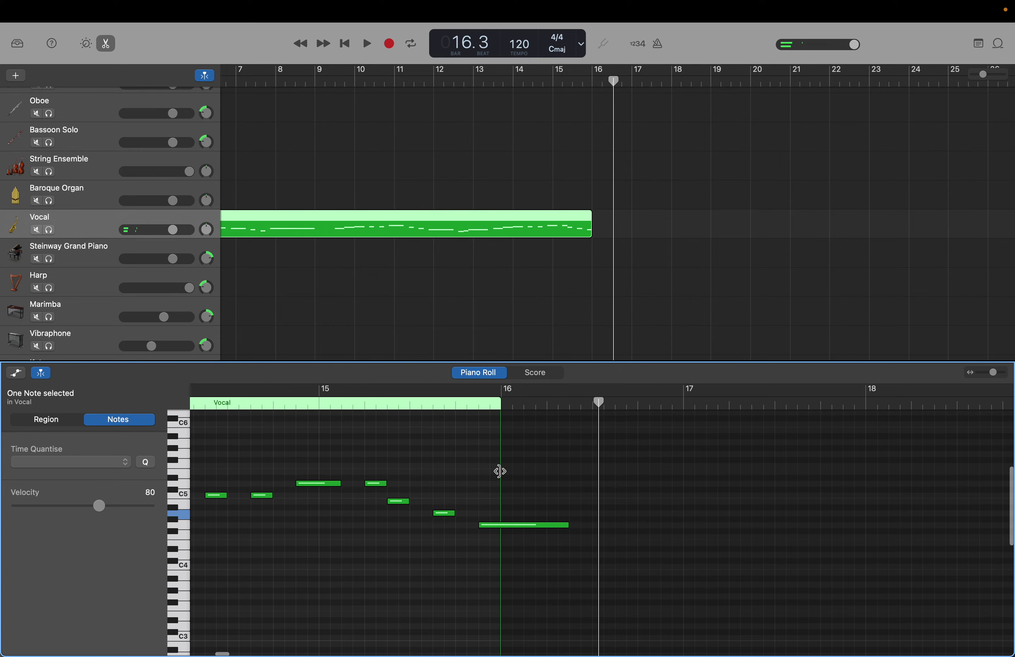
Step: Extend the Vocal region to the start of bar 17 and play the melody from the beginning into bar 5
drag(501, 473, 683, 482)
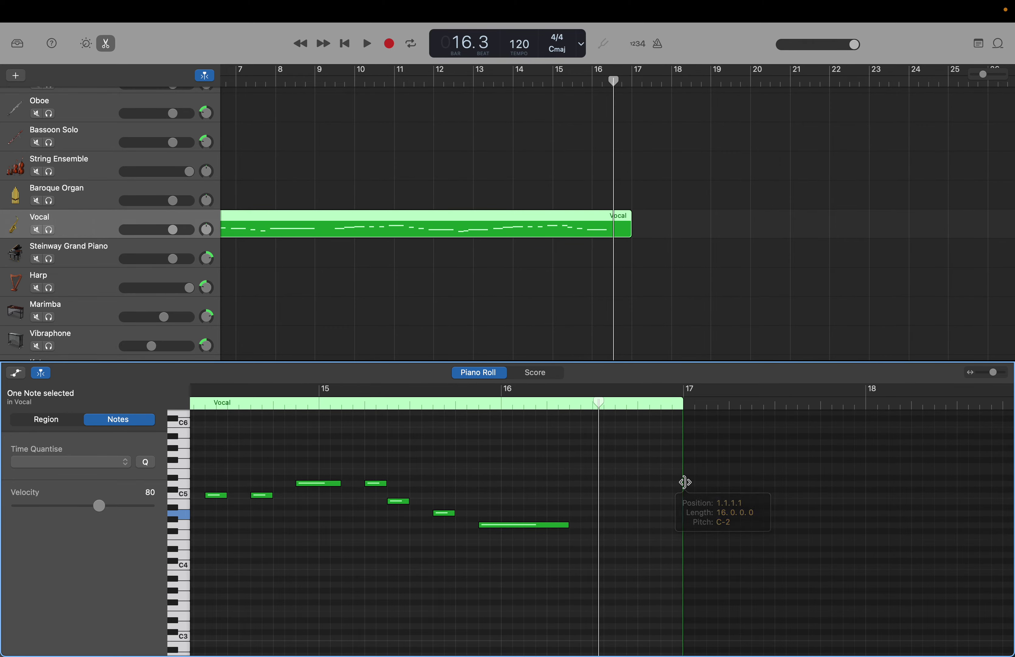
scroll(501, 494, left, 10)
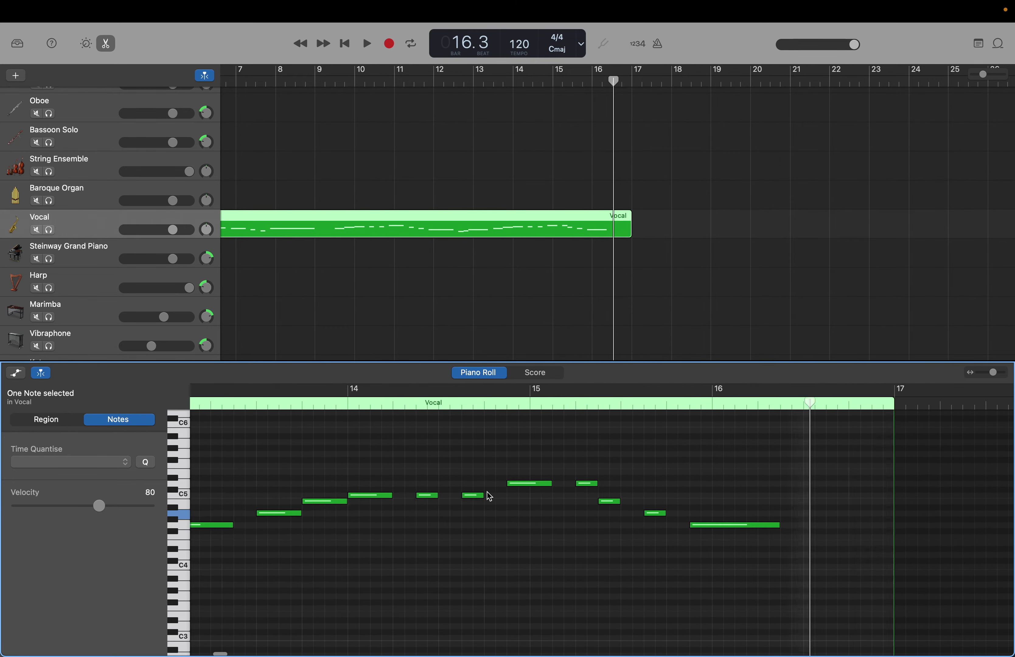
scroll(490, 496, left, 10)
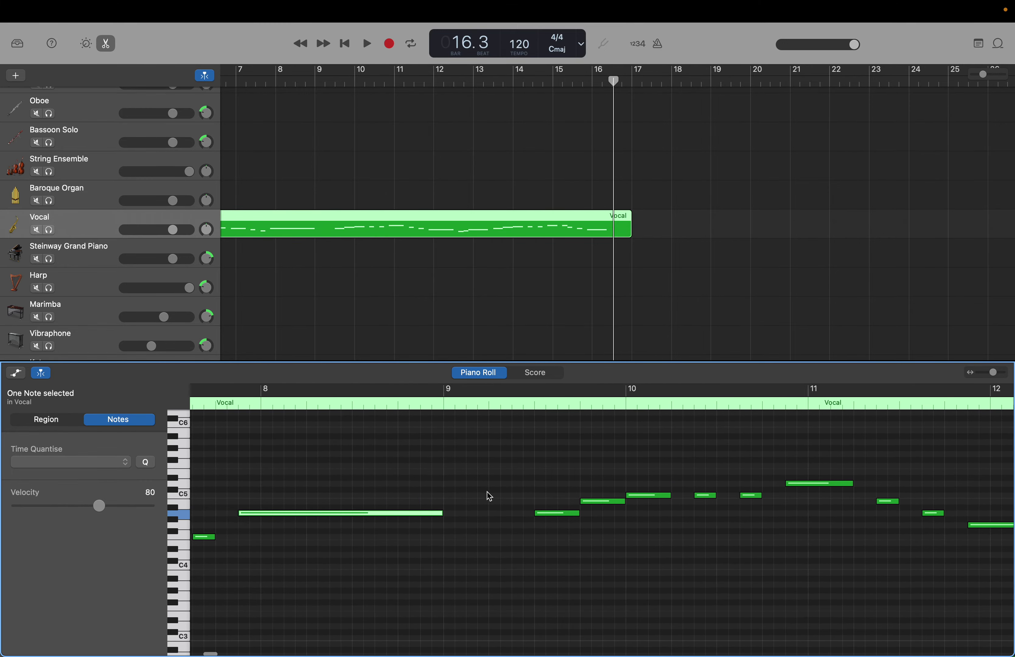
scroll(490, 497, left, 5)
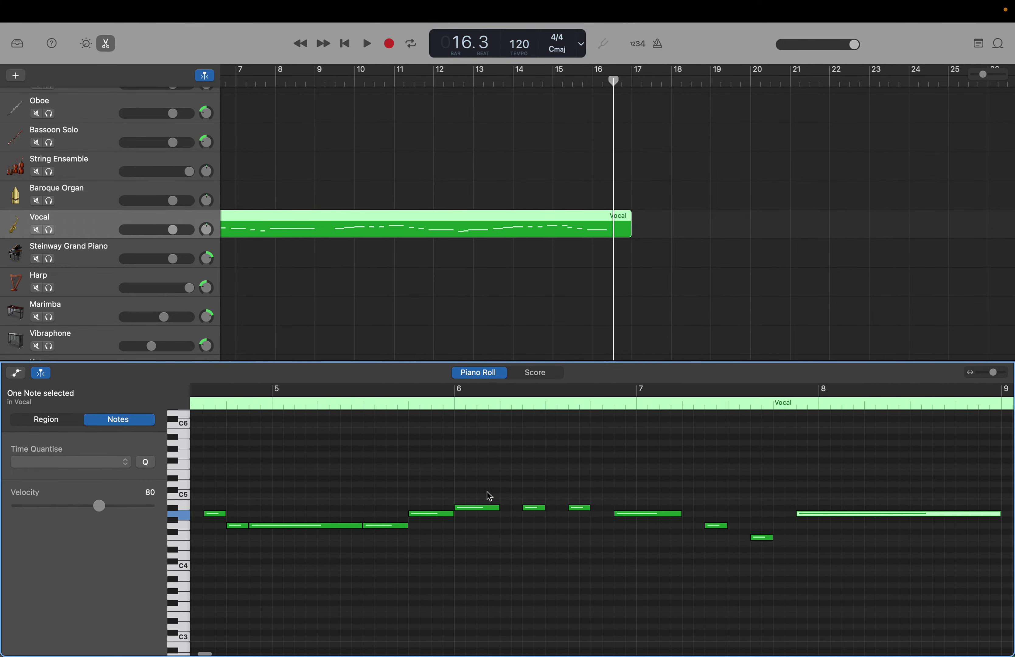
scroll(489, 496, left, 2)
scroll(489, 496, up, 1)
key(Return)
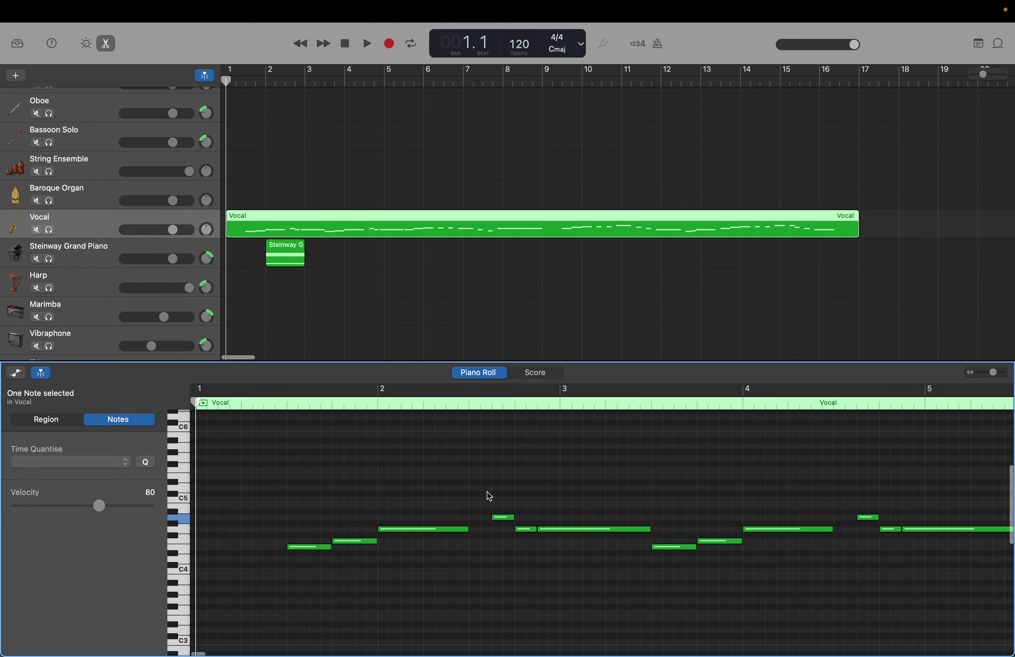
key(space)
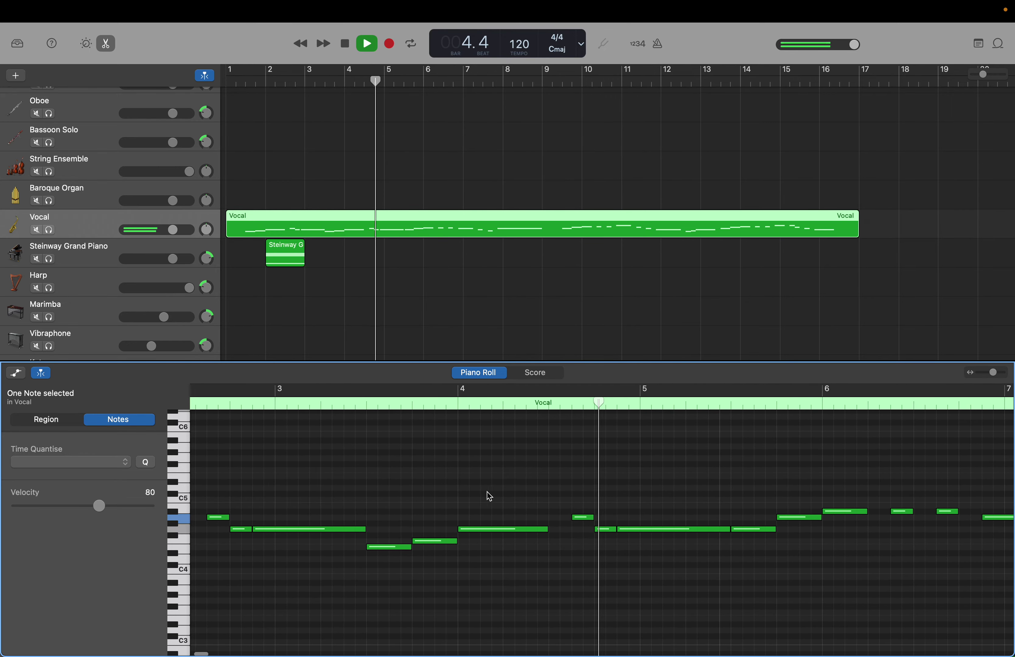
key(space)
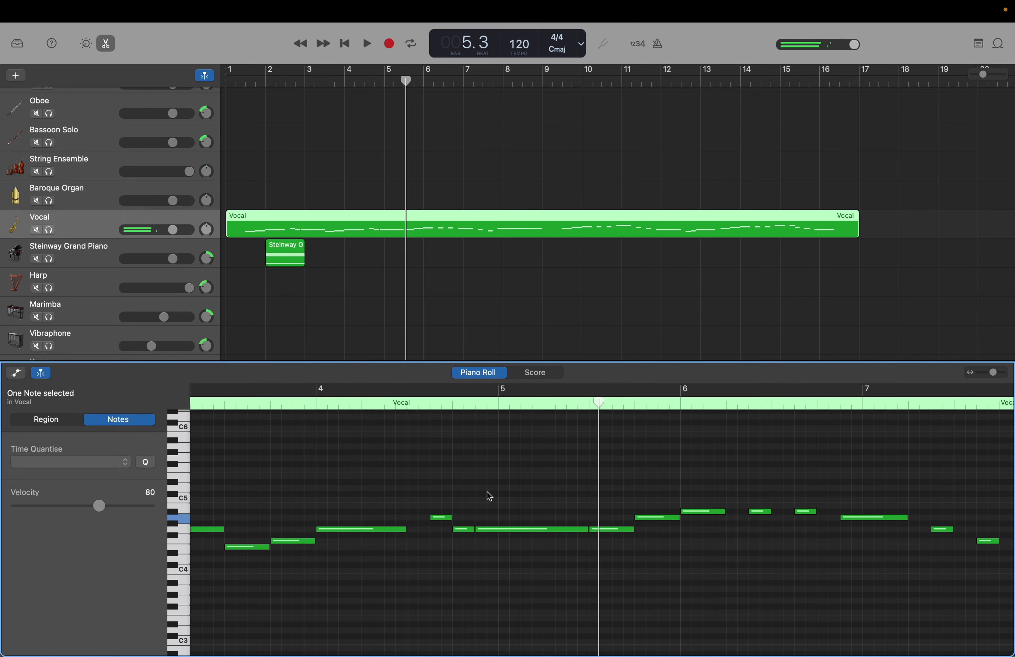
Step: Shorten the long G4 note that runs into bar 5 by half a beat and play on into bar 7
drag(588, 533, 566, 530)
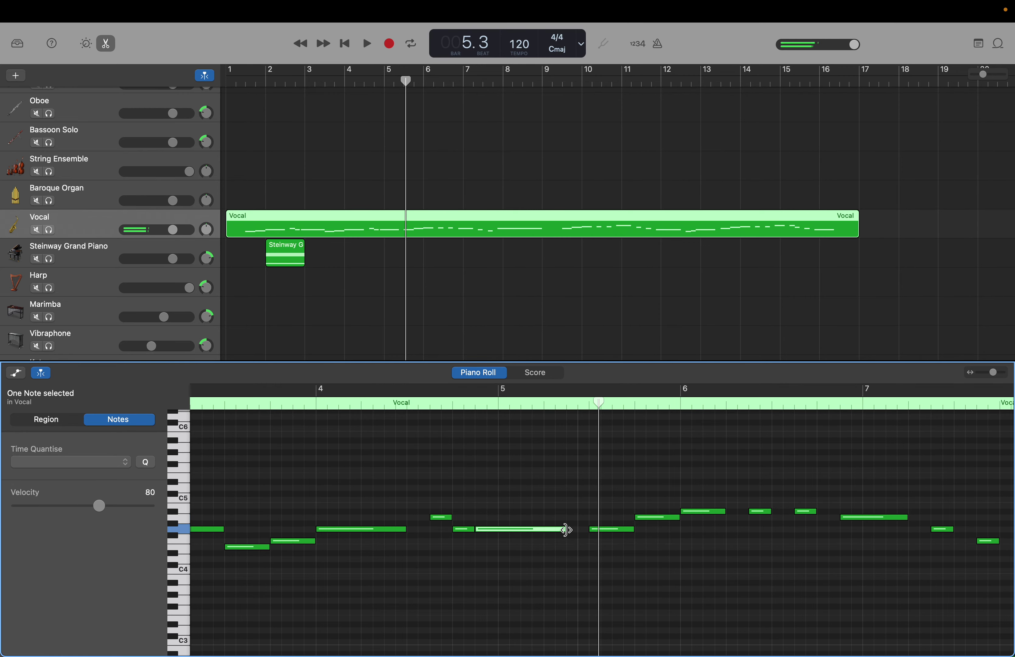
key(space)
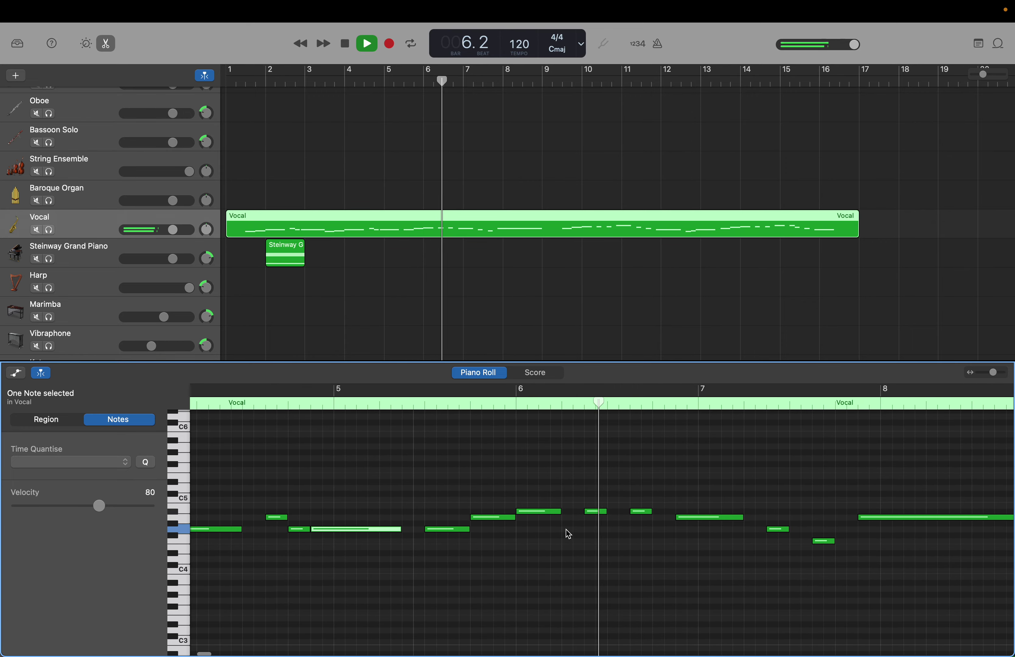
key(space)
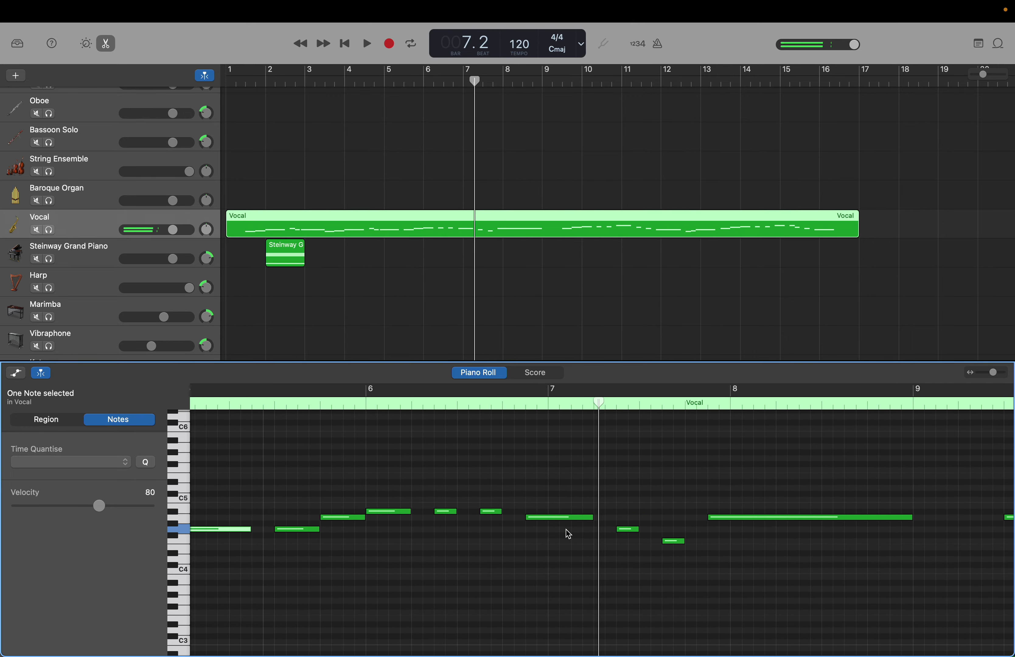
Step: Shorten the A4 note that runs into bar 7 by half a beat, add a short A4 on beat 2, and play into bar 11
drag(591, 518, 570, 520)
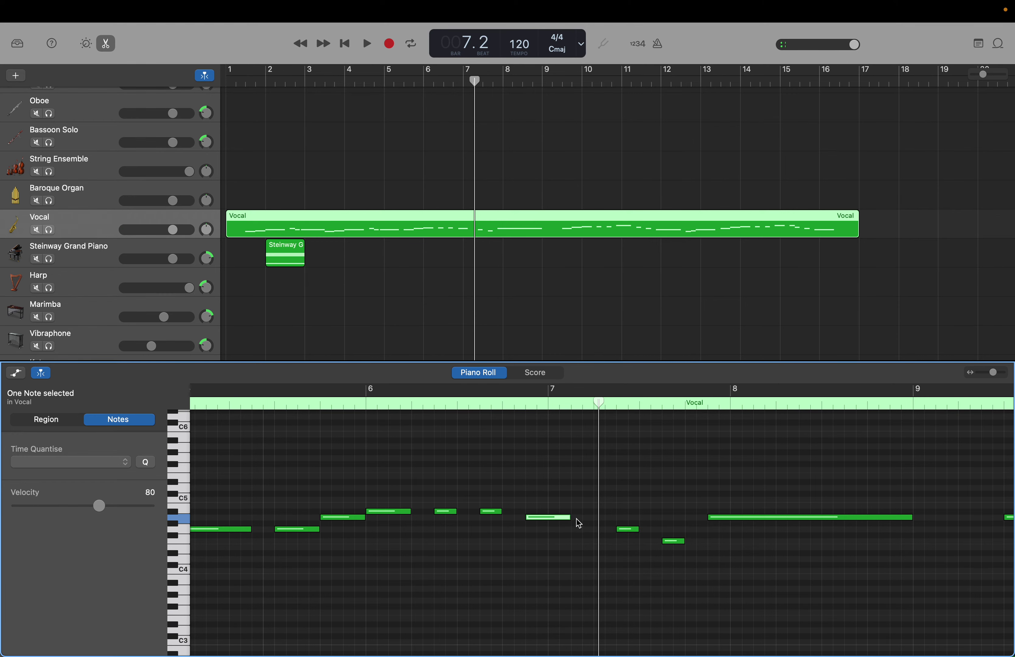
scroll(603, 523, left, 1)
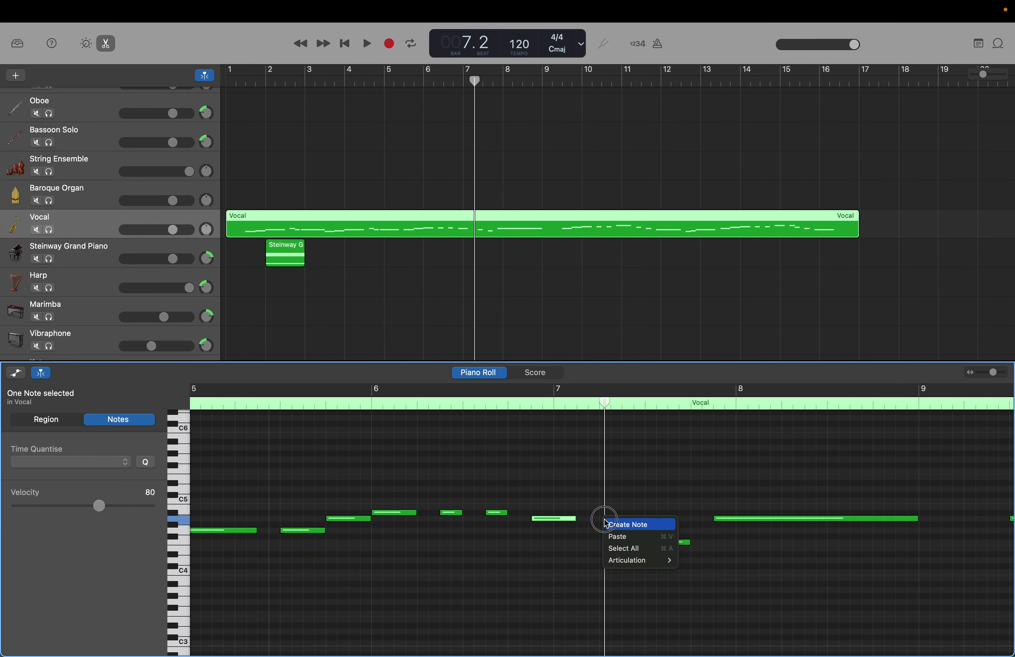
click(627, 525)
mouse_move(640, 517)
mouse_down()
mouse_move(619, 517)
mouse_move(636, 531)
mouse_up()
key(space)
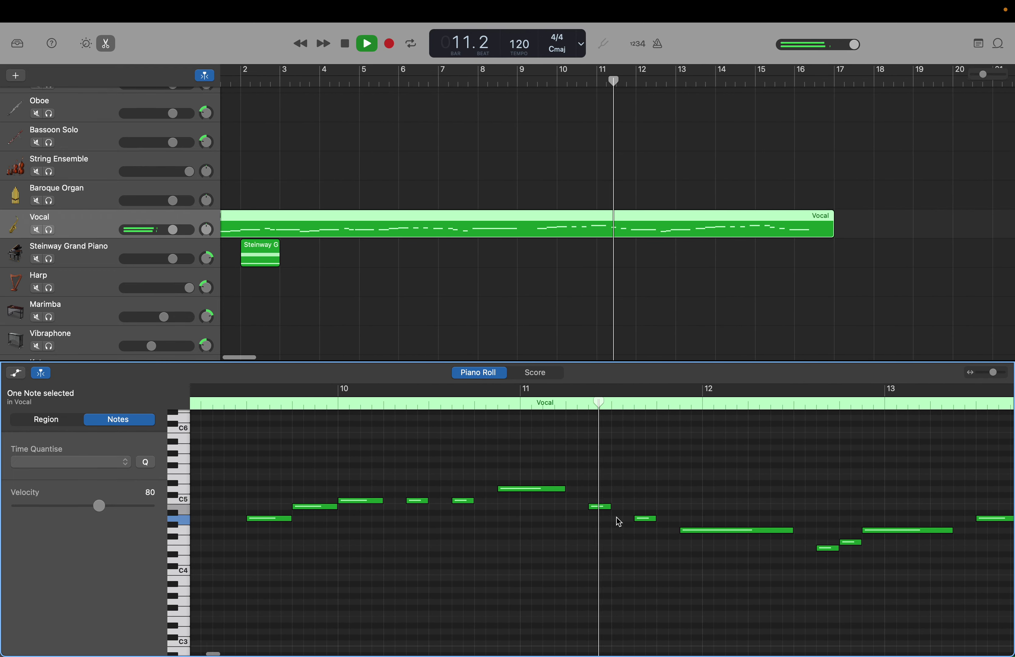
key(space)
Step: Shorten the D5 note that runs into bar 11 by half a beat and add a half-beat D5 note on beat 2
drag(557, 488, 537, 489)
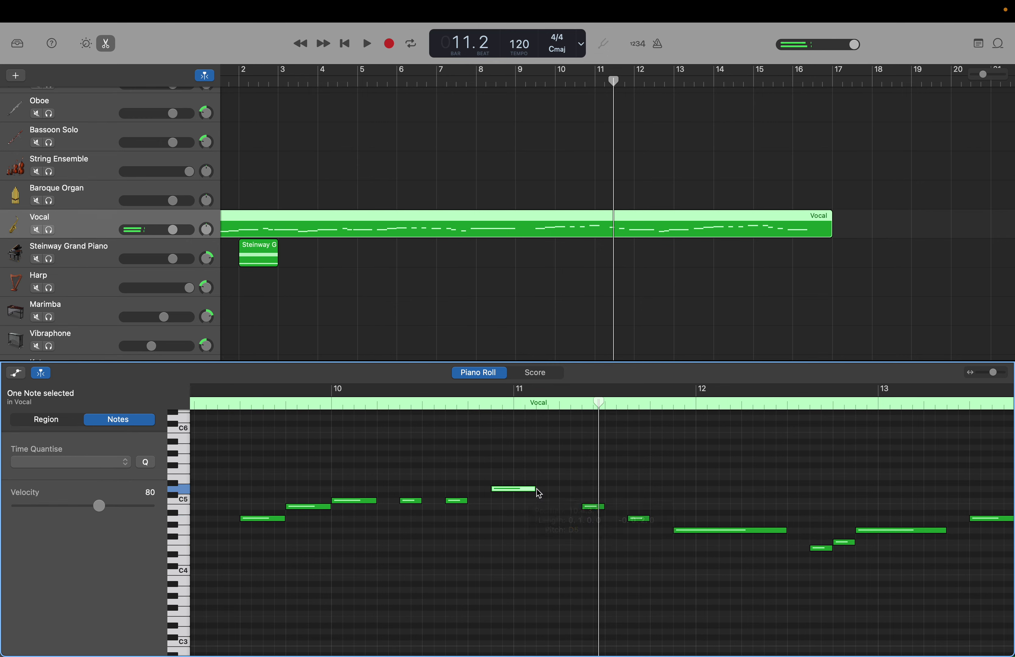
click(536, 489)
right_click(566, 494)
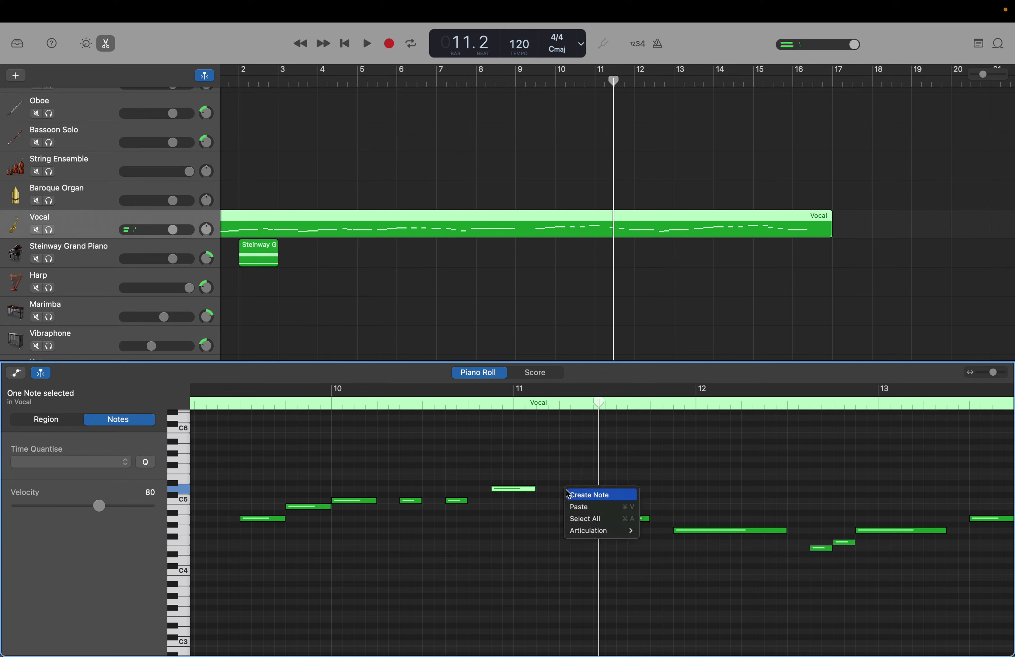
click(569, 495)
drag(603, 487, 582, 487)
click(582, 487)
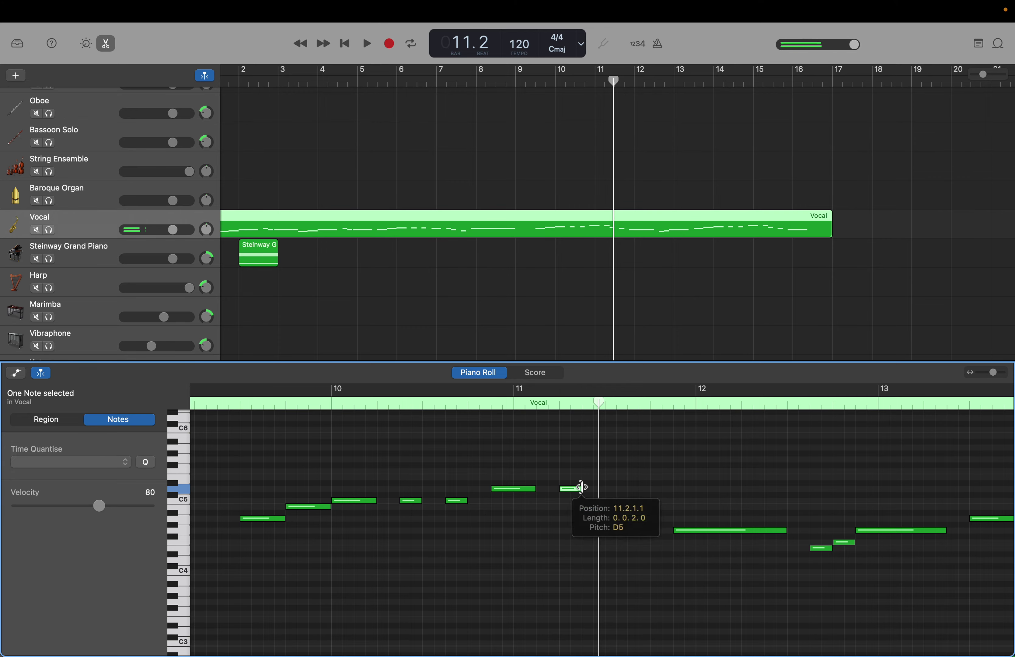
Step: Play on into bar 16, lengthen the final G4 note to the start of bar 17 and extend the Vocal region to bar 18
key(space)
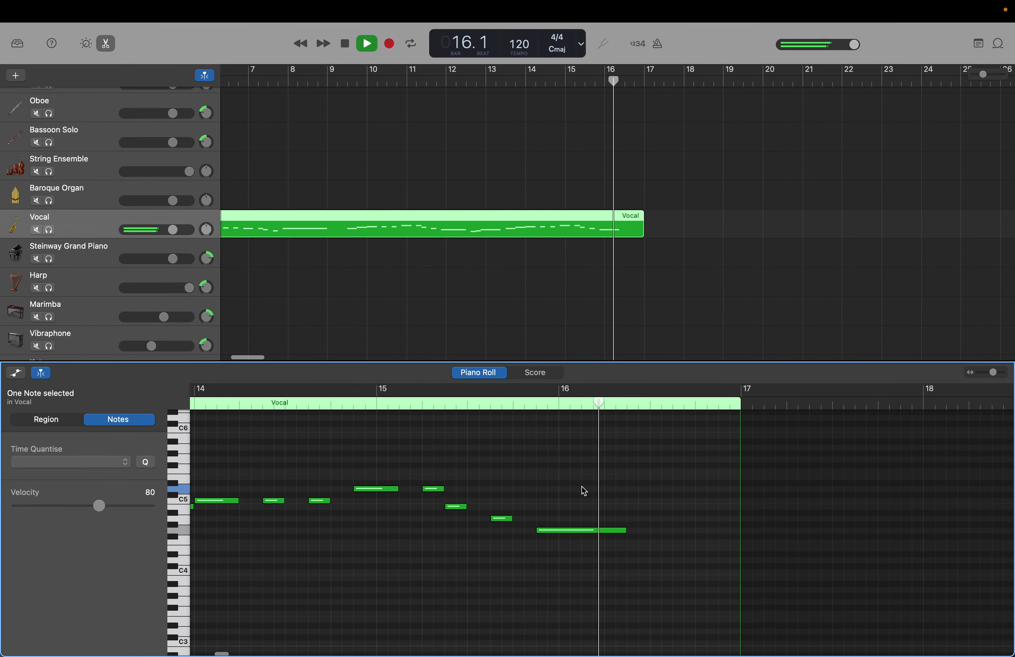
key(space)
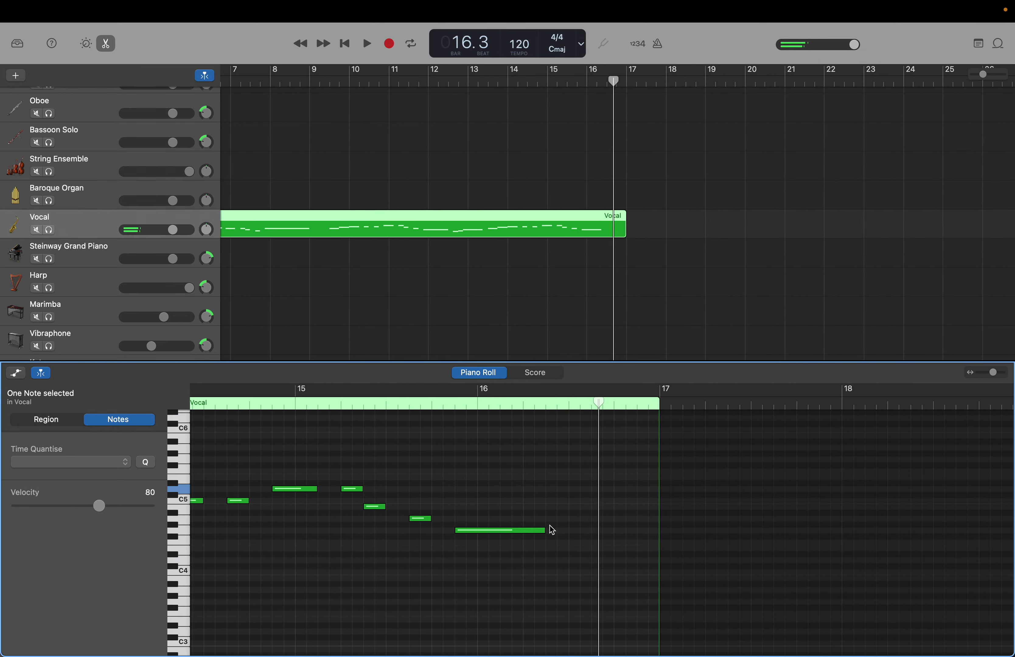
drag(545, 531, 657, 536)
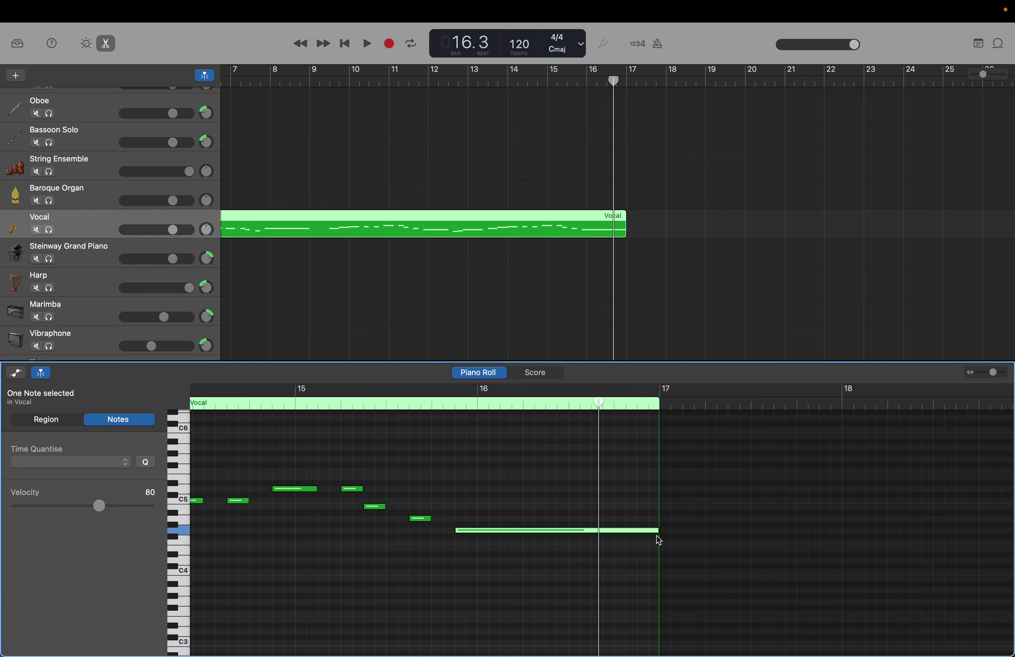
drag(657, 536, 840, 544)
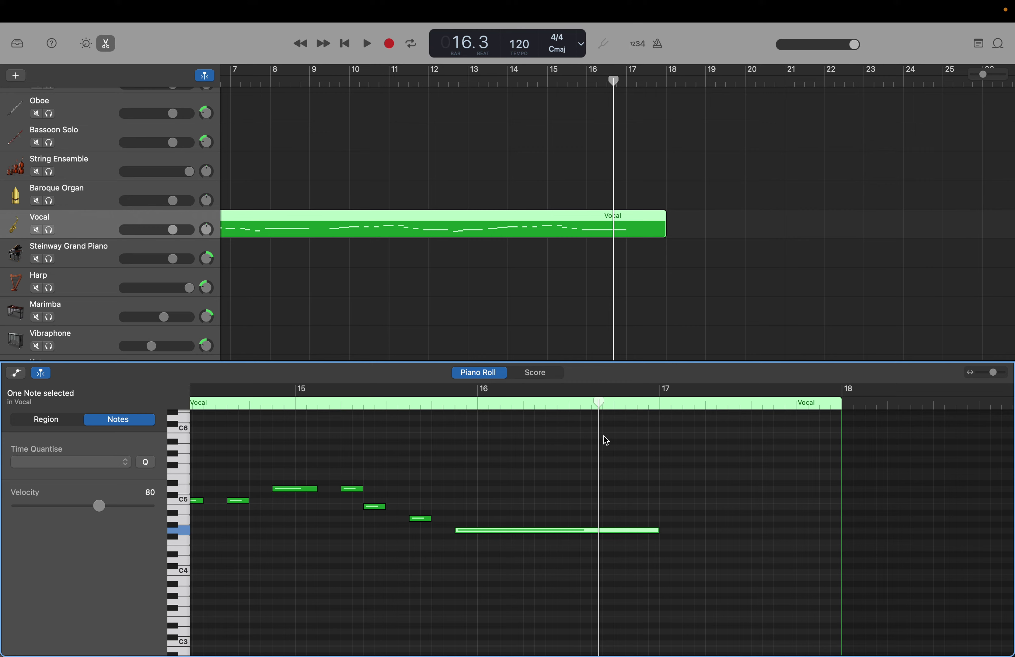
mouse_move(600, 18)
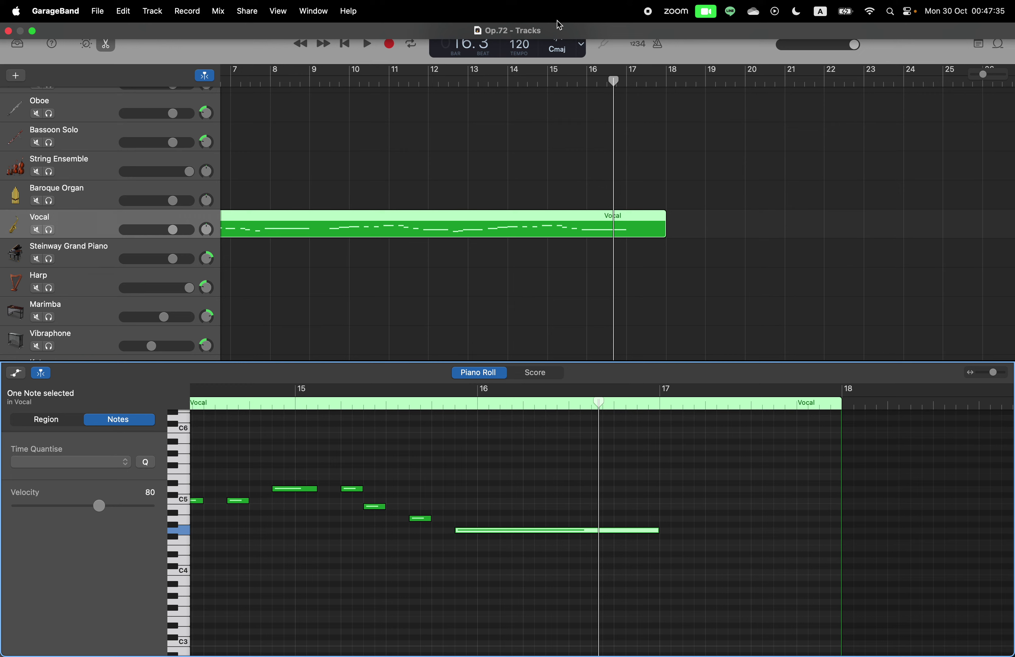